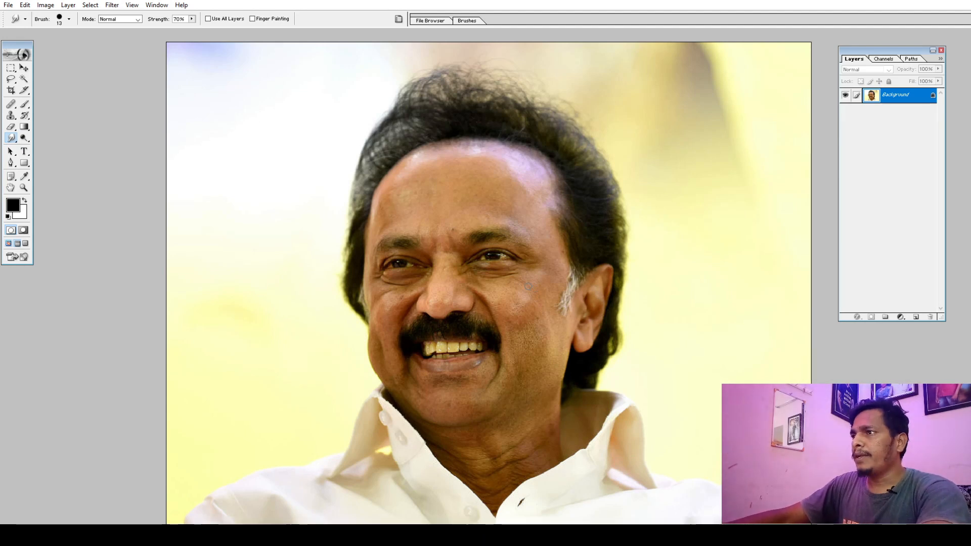
click(507, 268)
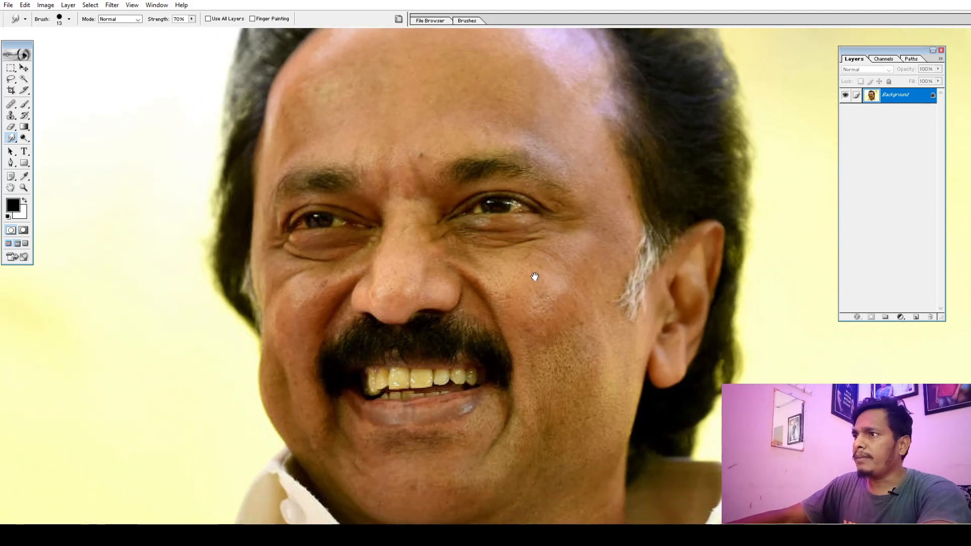
key(ctrl+0)
drag(379, 159, 551, 387)
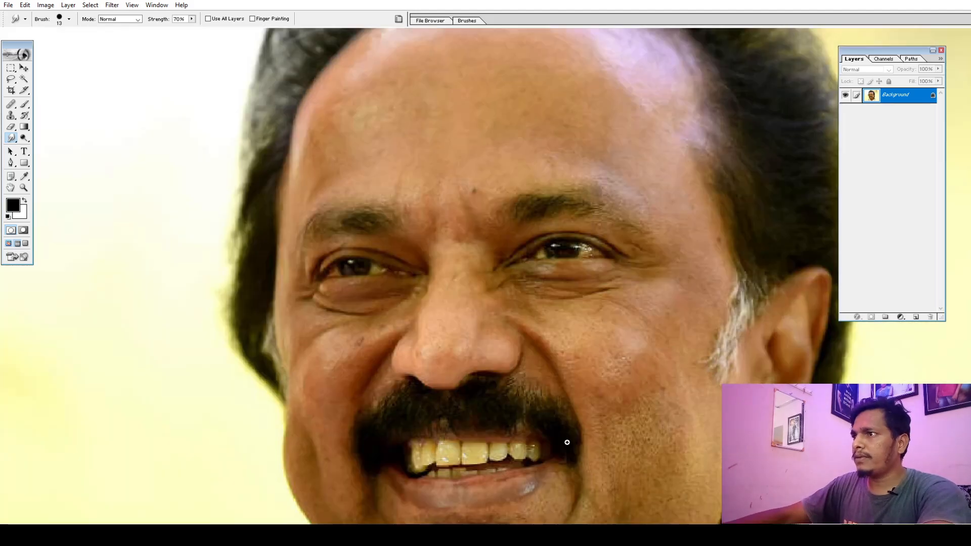
key(ctrl+0)
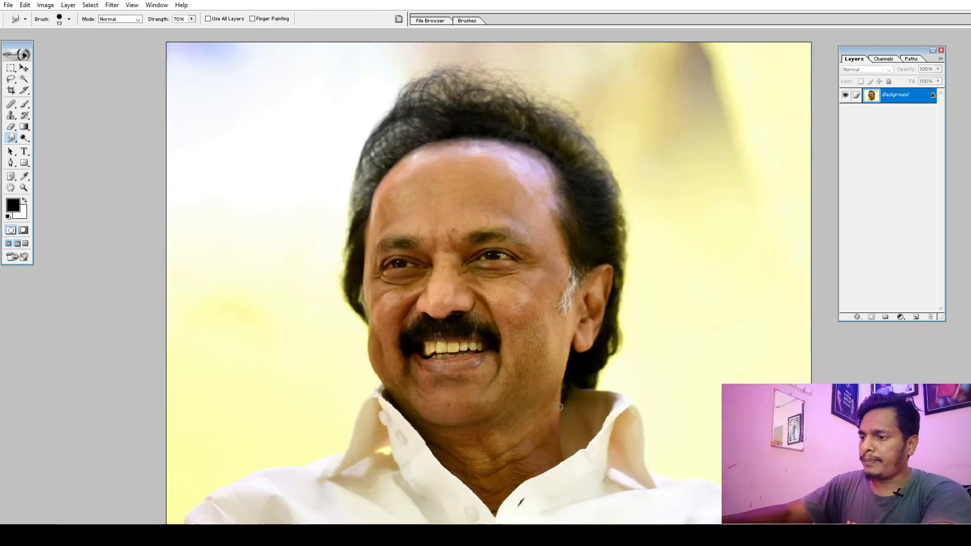
- Resample the portrait to a resolution of 150 pixels/inch, keeping Constrain Proportions and Bicubic resampling
key(ctrl+alt+i)
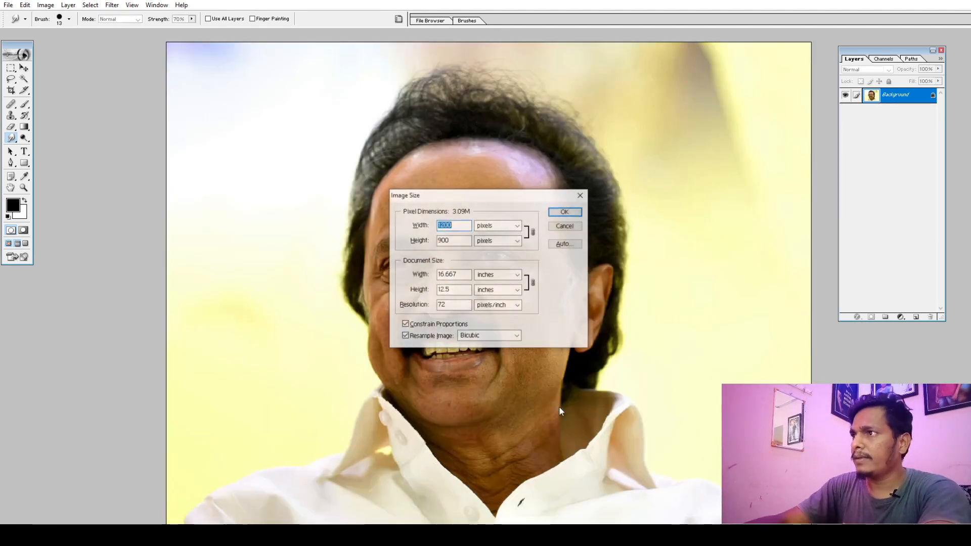
drag(514, 197, 839, 146)
key(Tab)
key(Tab)
key(Tab)
key(Tab)
text(15)
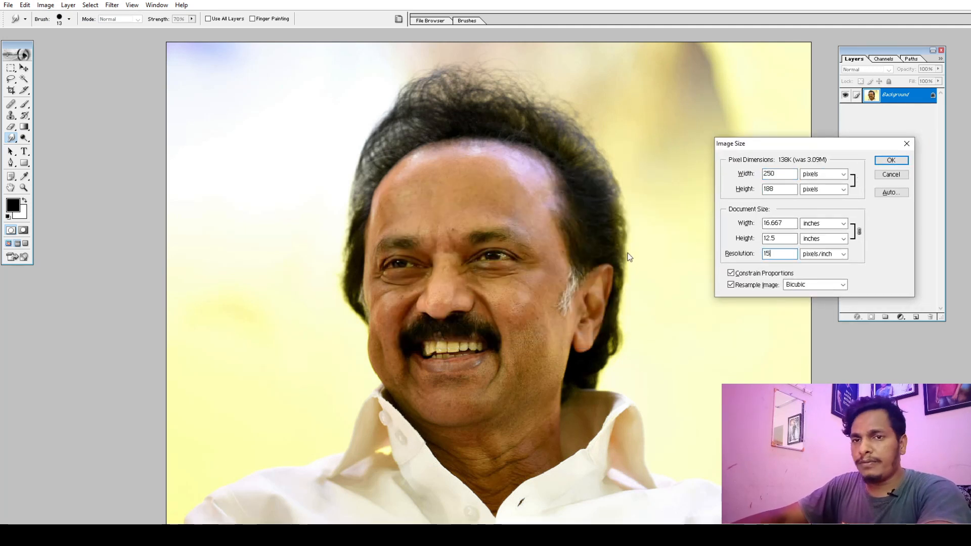
text(0)
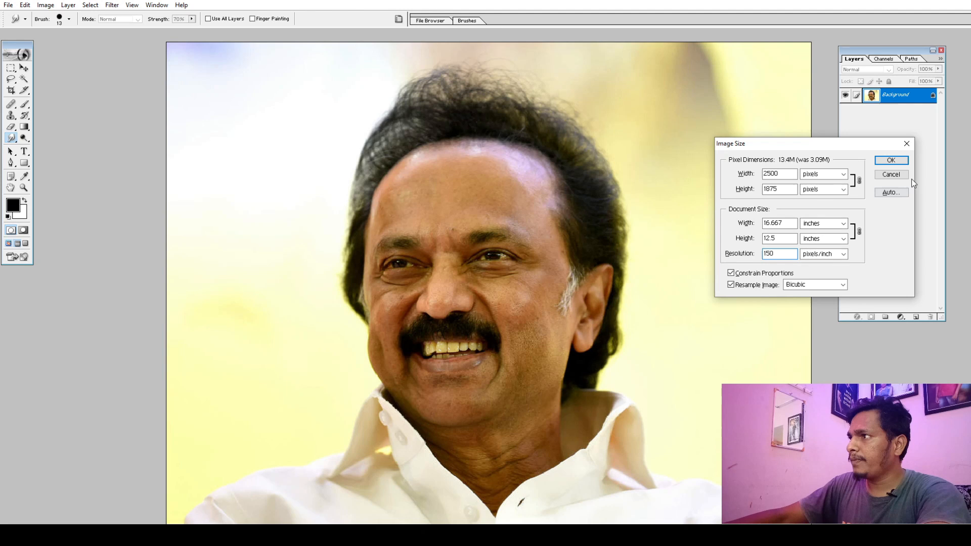
drag(802, 146, 645, 127)
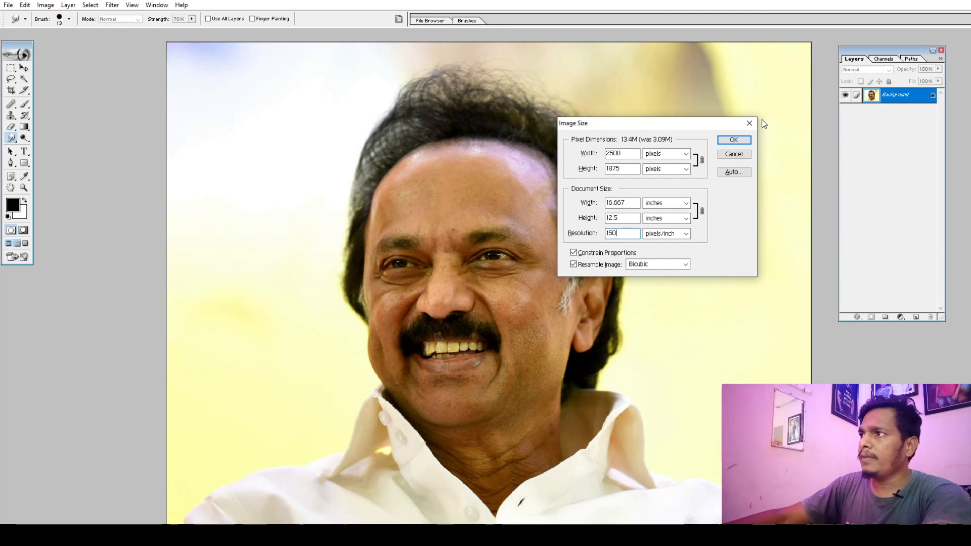
click(734, 140)
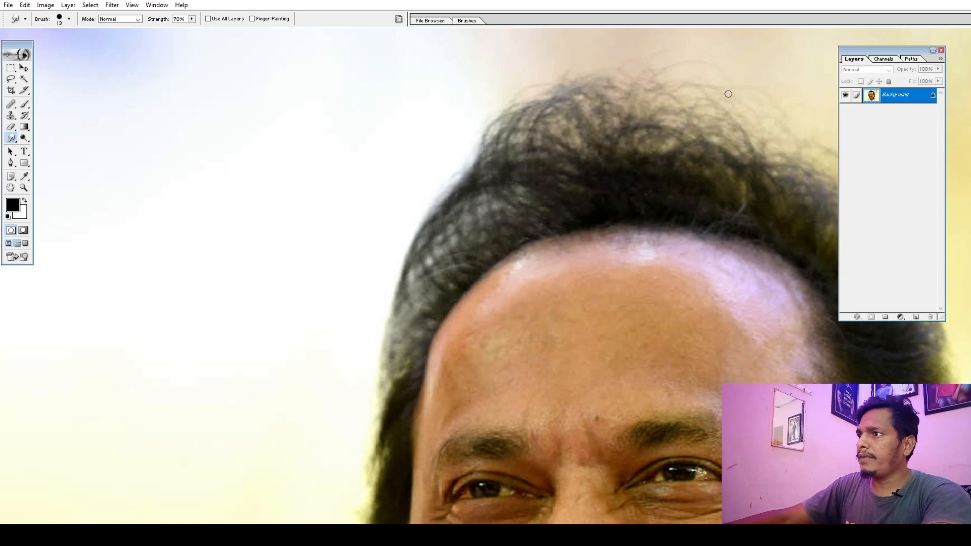
- Duplicate the Background layer of the portrait
drag(616, 433, 549, 161)
drag(613, 408, 581, 286)
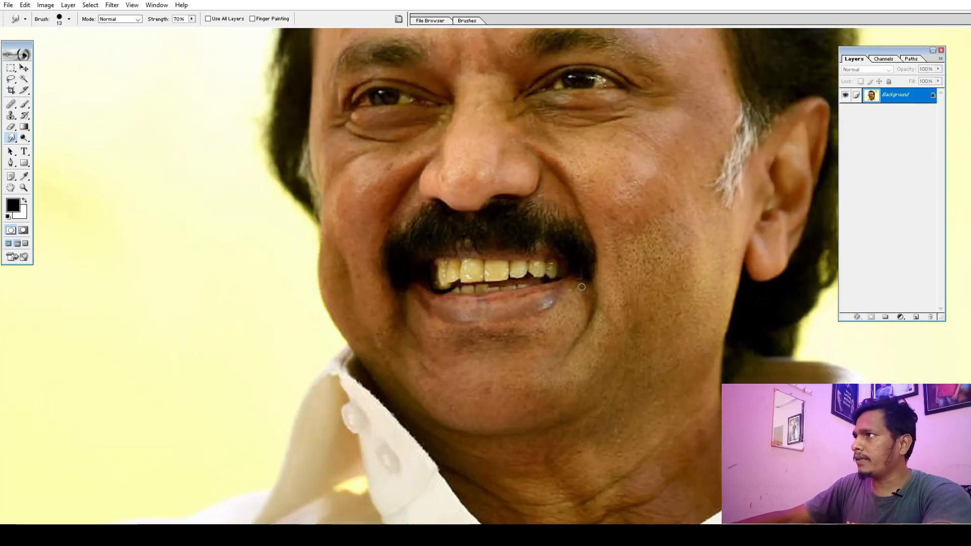
key(ctrl+j)
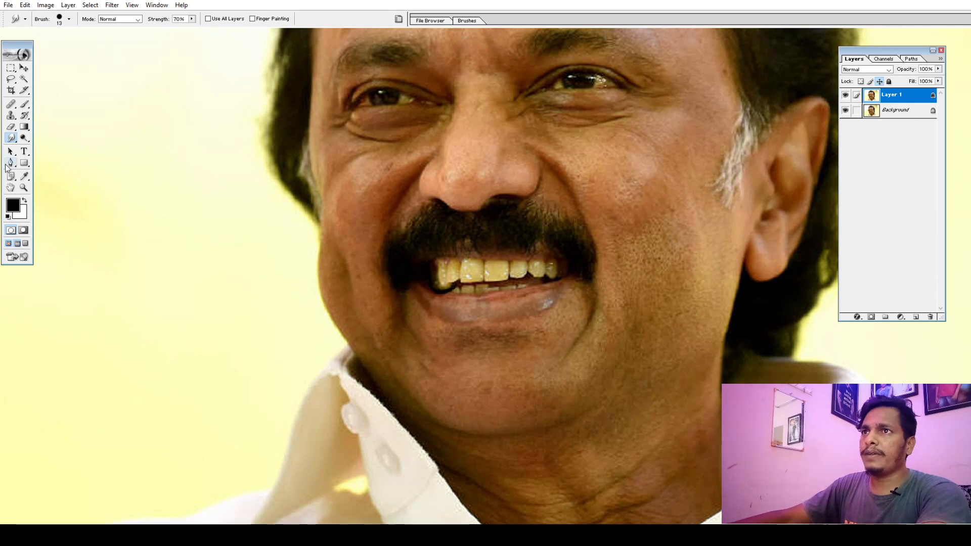
- Draw a freehand lasso selection around the man's face, neck and ear, along the hairline and shirt collar
key(ctrl+0)
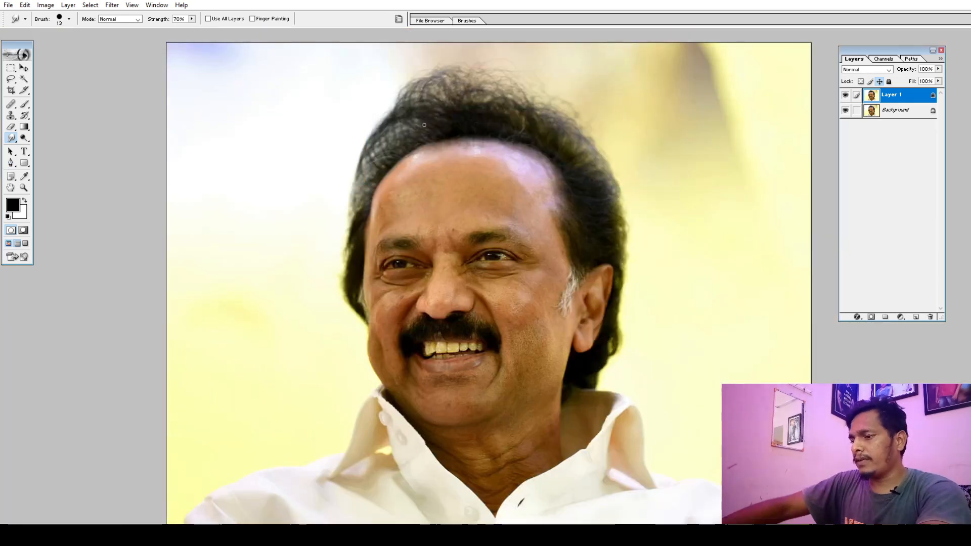
key(l)
drag(431, 142, 383, 166)
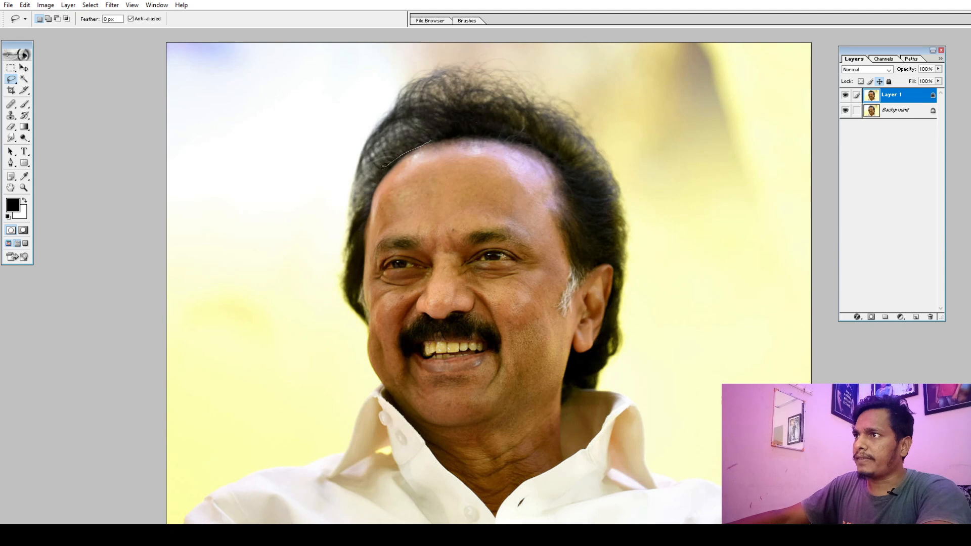
mouse_move(364, 273)
mouse_down()
mouse_move(372, 362)
mouse_move(395, 395)
mouse_up()
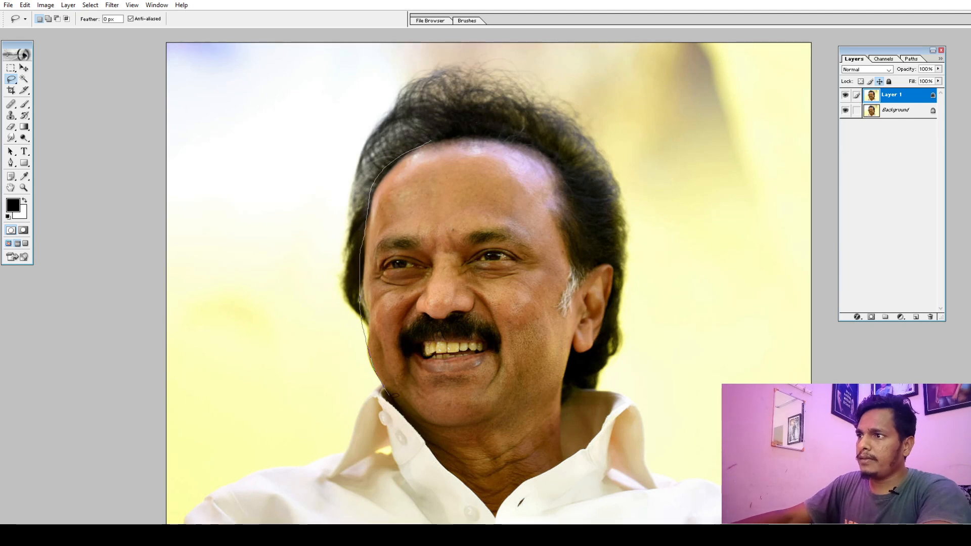
mouse_move(509, 486)
mouse_down()
mouse_move(562, 458)
mouse_move(558, 399)
mouse_move(570, 365)
mouse_up()
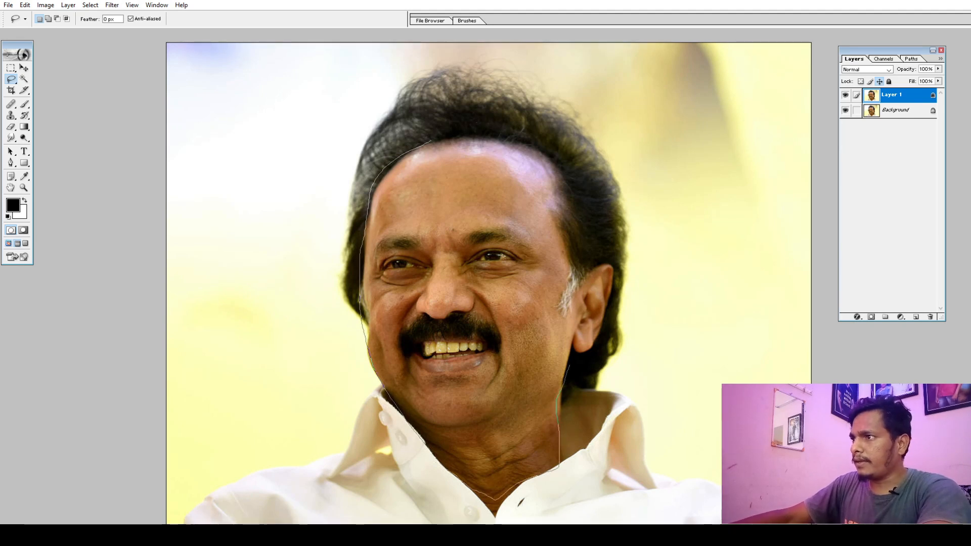
mouse_move(612, 275)
mouse_down()
mouse_move(567, 243)
mouse_move(536, 152)
mouse_move(455, 139)
mouse_up()
- Feather the face selection with a radius of 50 pixels
right_click(435, 212)
click(456, 238)
text(50)
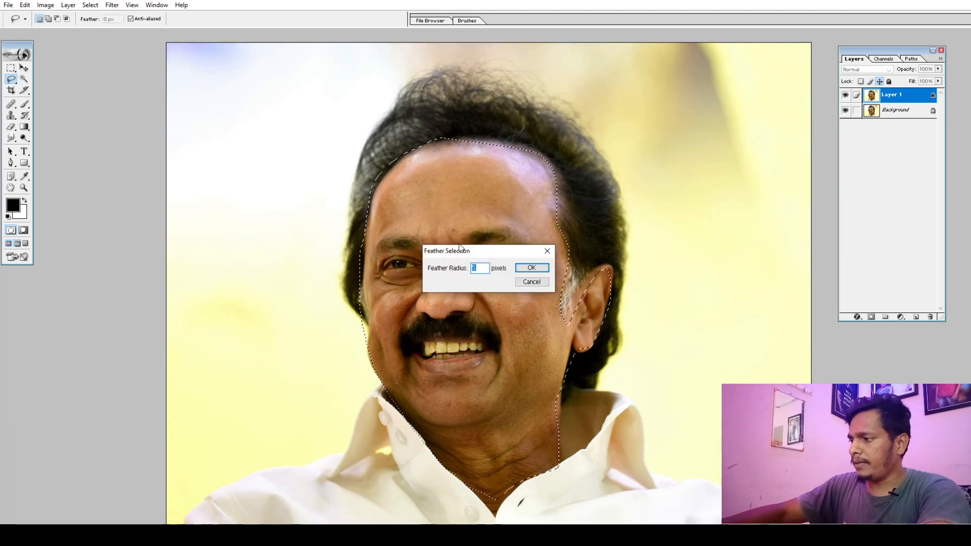
key(Return)
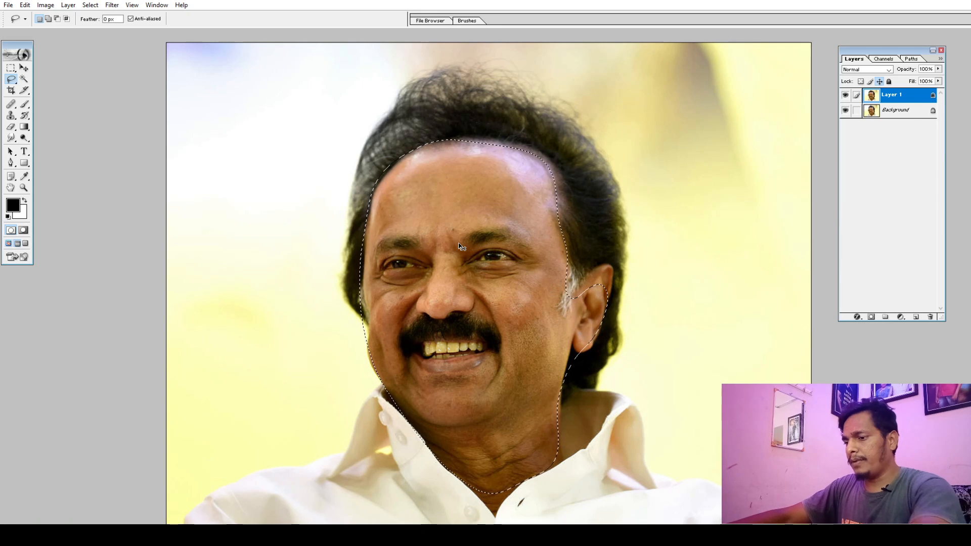
- Brighten the selected skin with Curves by raising the RGB point at input 106 to output 117, and compare the preview
key(ctrl+m)
drag(475, 183, 654, 181)
click(641, 258)
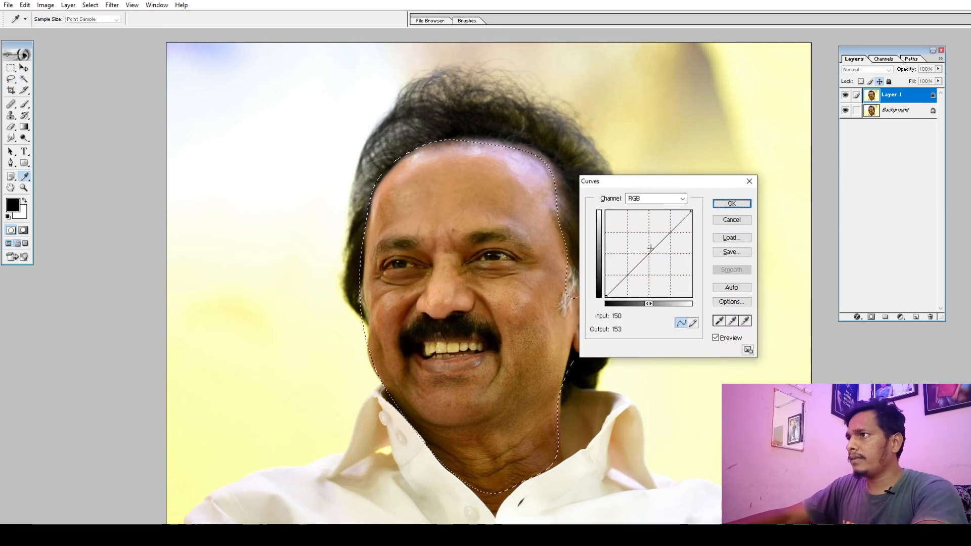
key(Up)
key(Up)
key(Up)
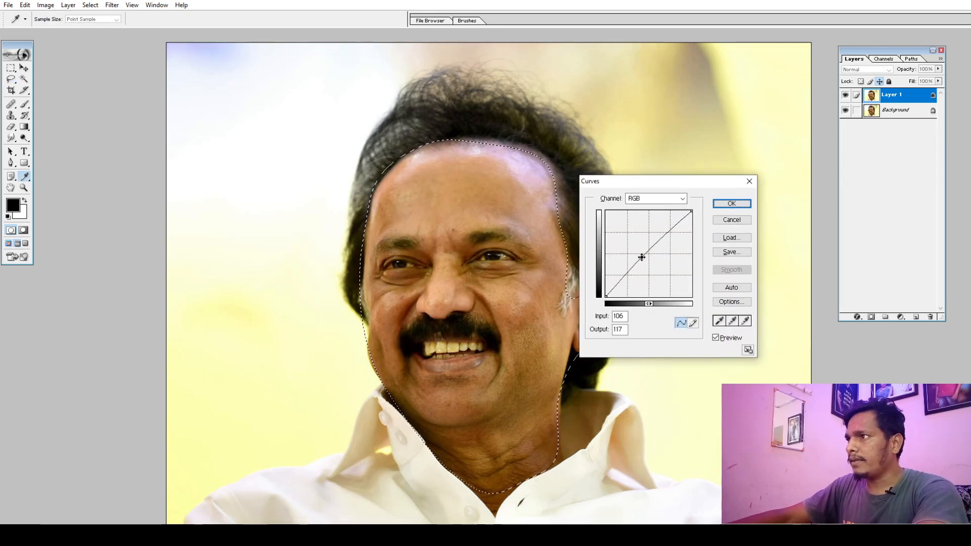
click(728, 338)
click(728, 338)
- Lower the Blue channel curve slightly in the midtones, with input 126 and output 121
click(653, 199)
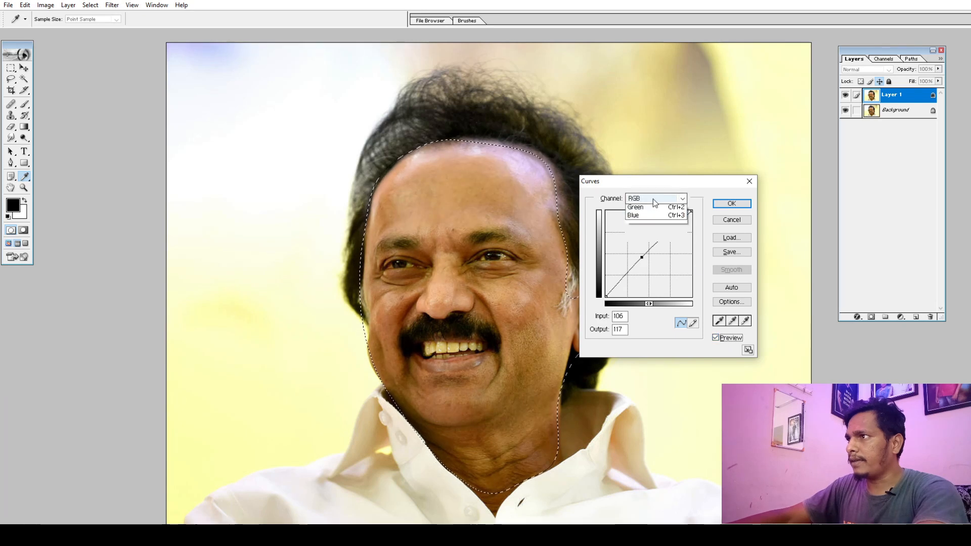
click(638, 232)
click(641, 253)
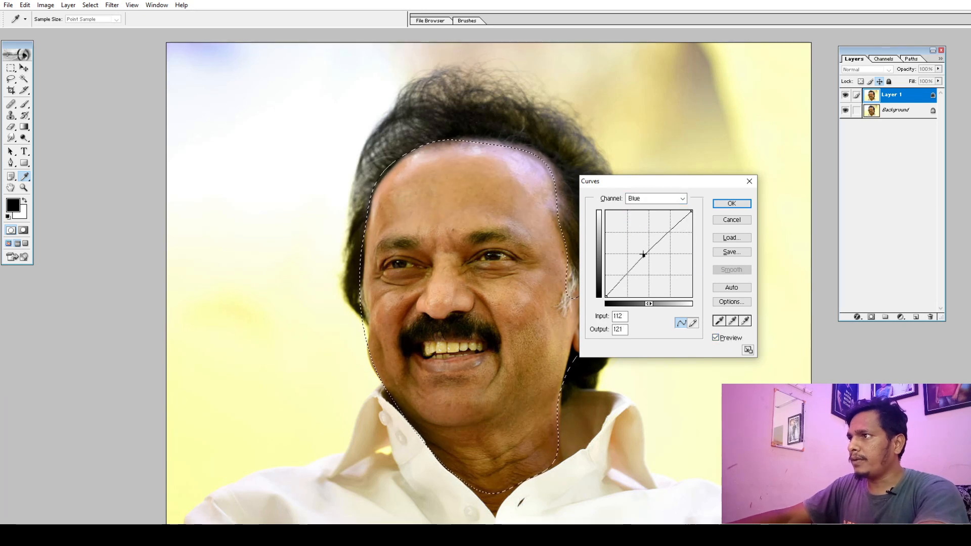
drag(642, 253, 649, 256)
- Raise the Red channel curve to output 126 at input 110 and apply the Curves adjustment
click(650, 199)
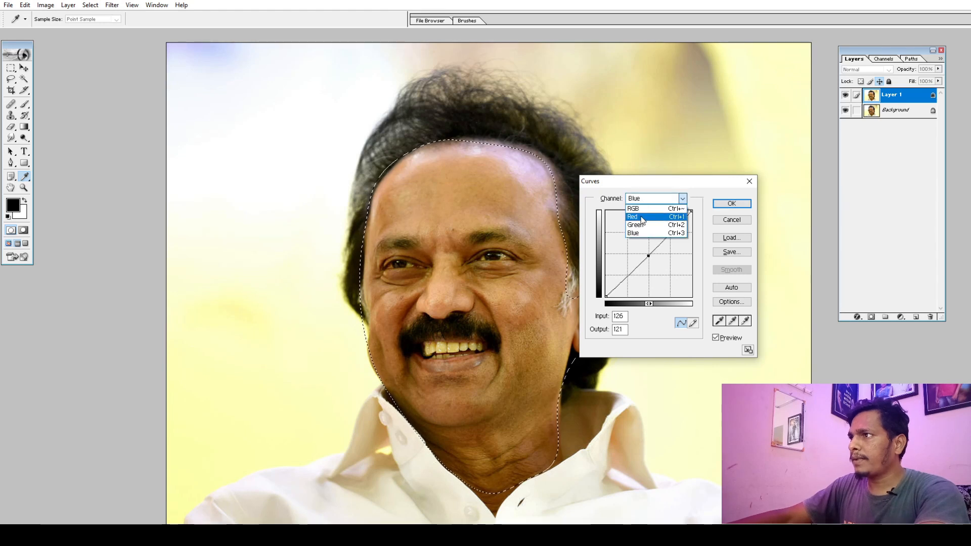
click(642, 220)
click(643, 255)
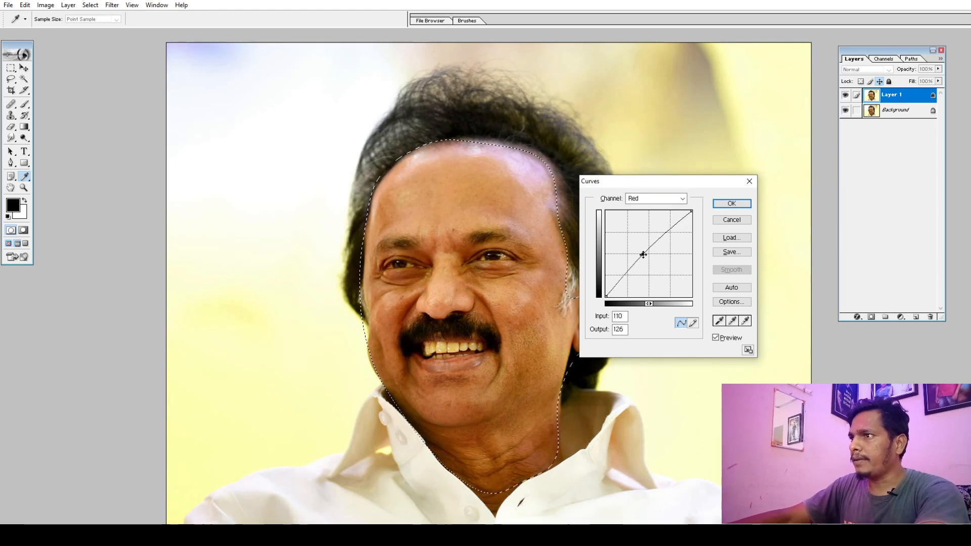
click(731, 203)
key(l)
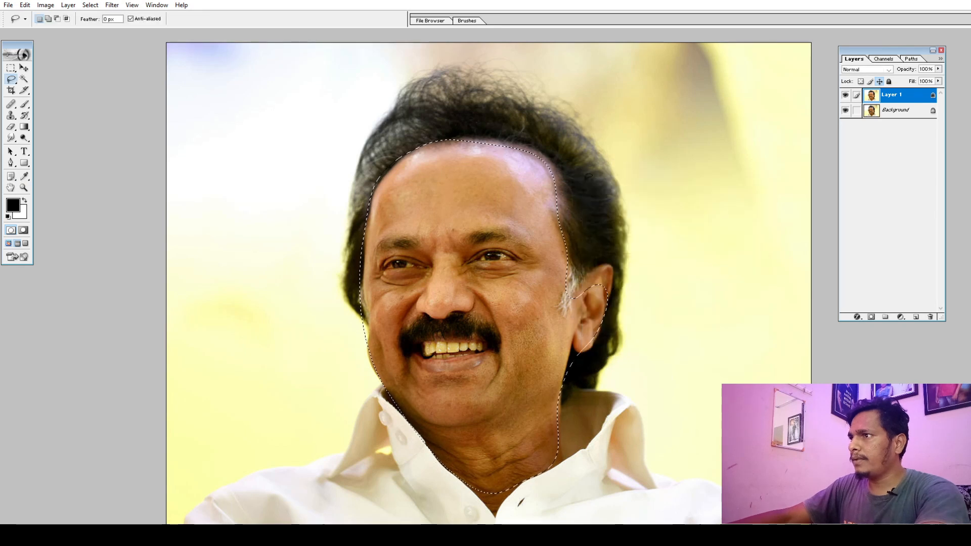
- Start a Brightness/Contrast adjustment on the selected face and set the contrast to +5
key(ctrl+plus)
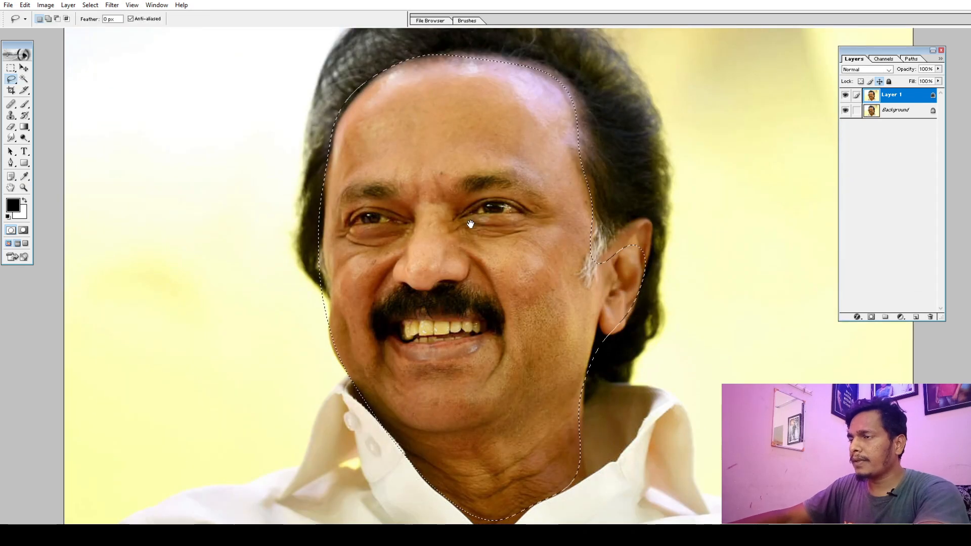
key(alt+i)
key(a)
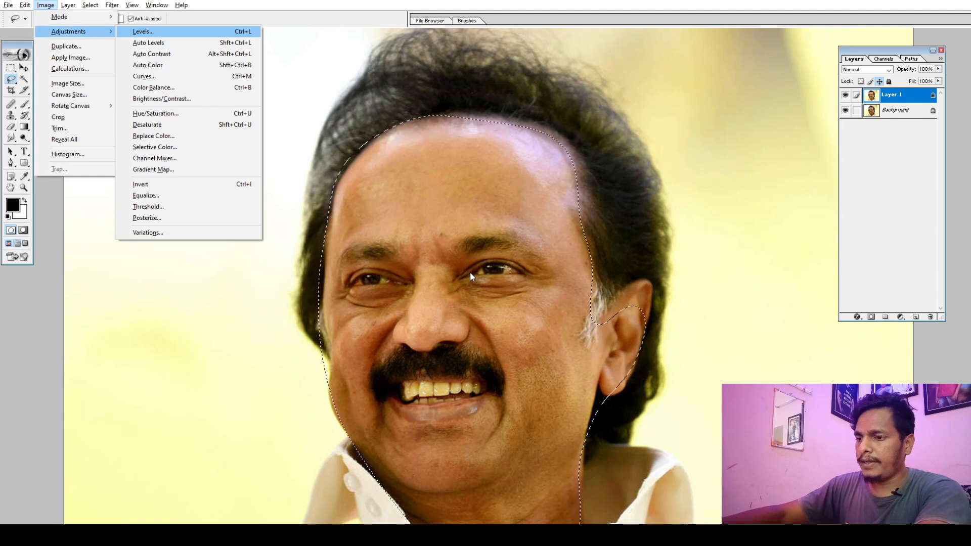
key(c)
drag(502, 239, 669, 200)
key(Tab)
key(Up)
key(Up)
key(Up)
key(Up)
key(Up)
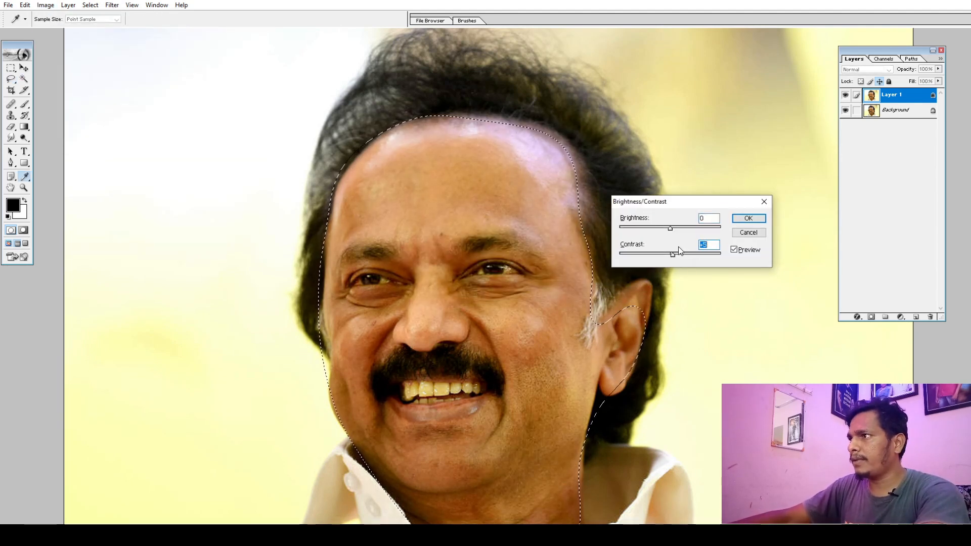
- Set the brightness to +3, apply the adjustment and deselect the face
key(shift+Tab)
key(Up)
key(Up)
key(Up)
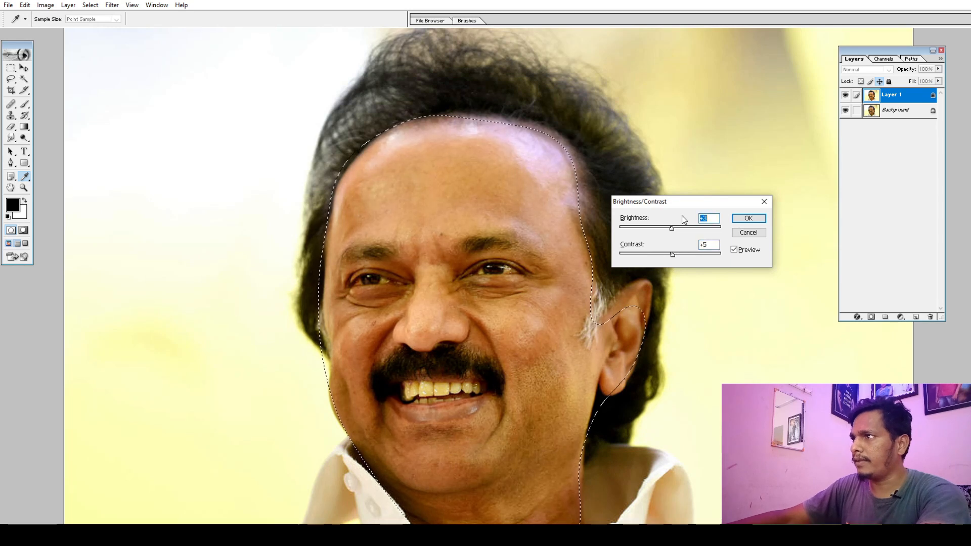
key(Return)
key(ctrl+minus)
key(ctrl+d)
key(ctrl+plus)
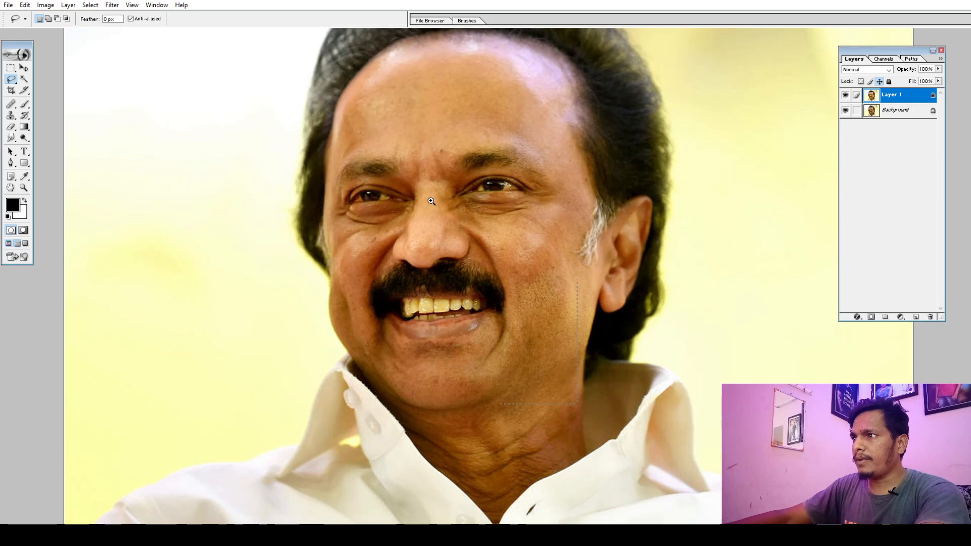
key(ctrl+plus)
drag(411, 248, 526, 429)
drag(604, 404, 445, 325)
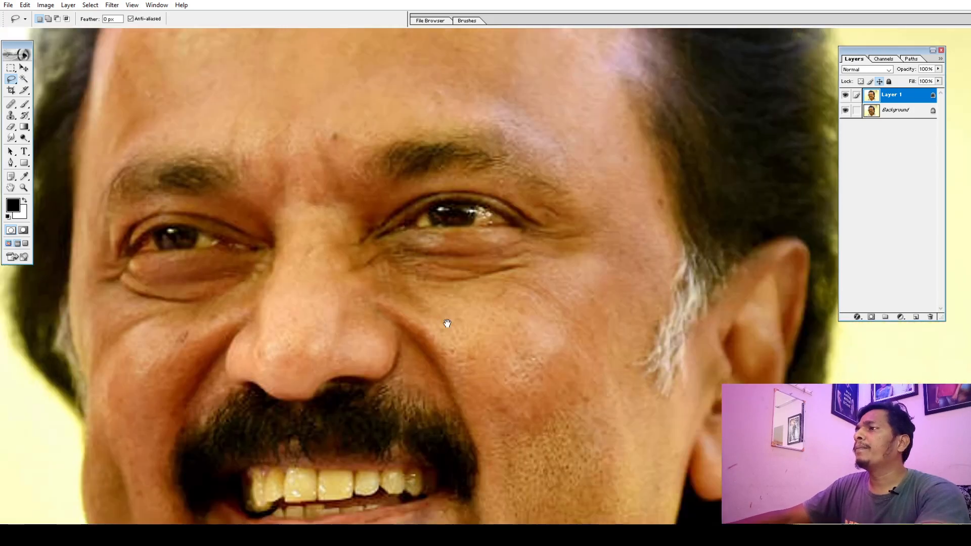
key(ctrl+minus)
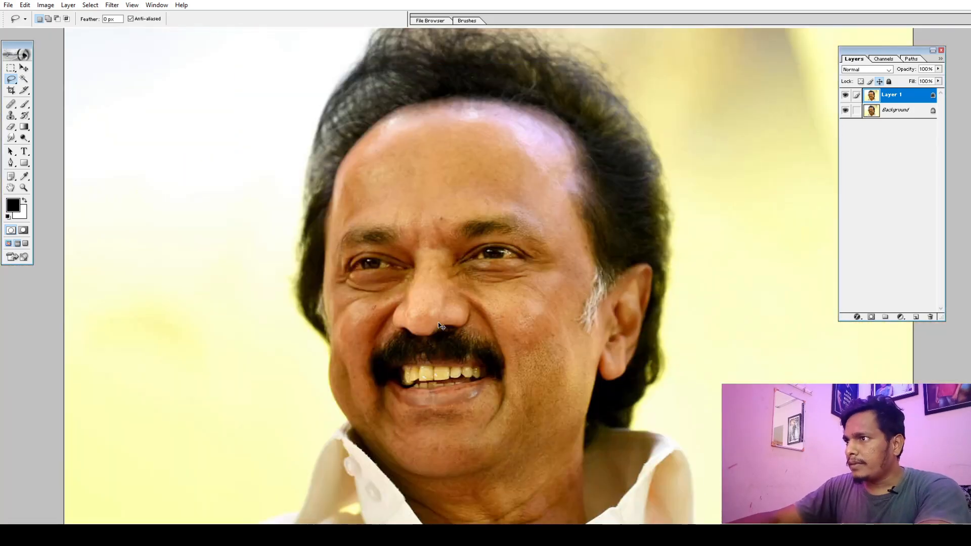
- Give the Smudge tool the soft round 20 px brush tip with the spacing set to 1%
click(10, 138)
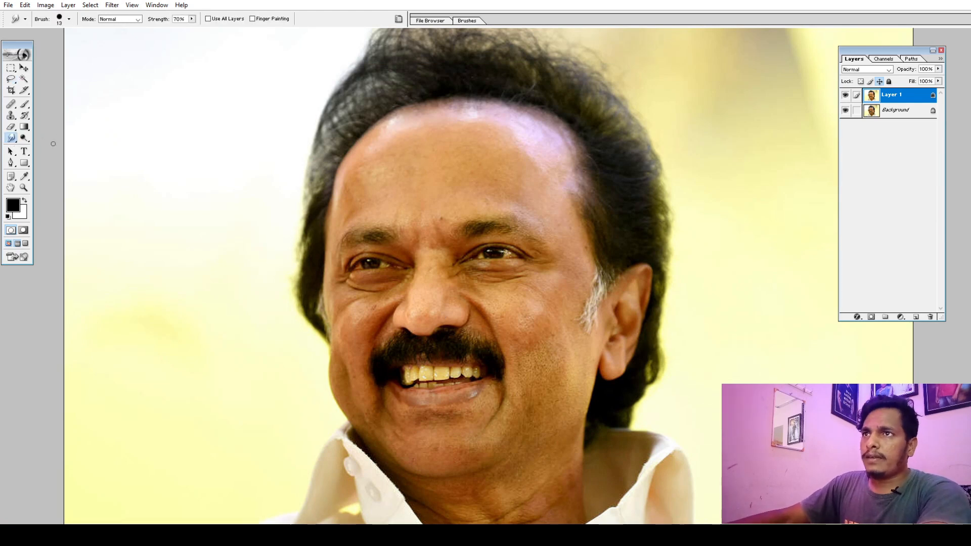
click(467, 21)
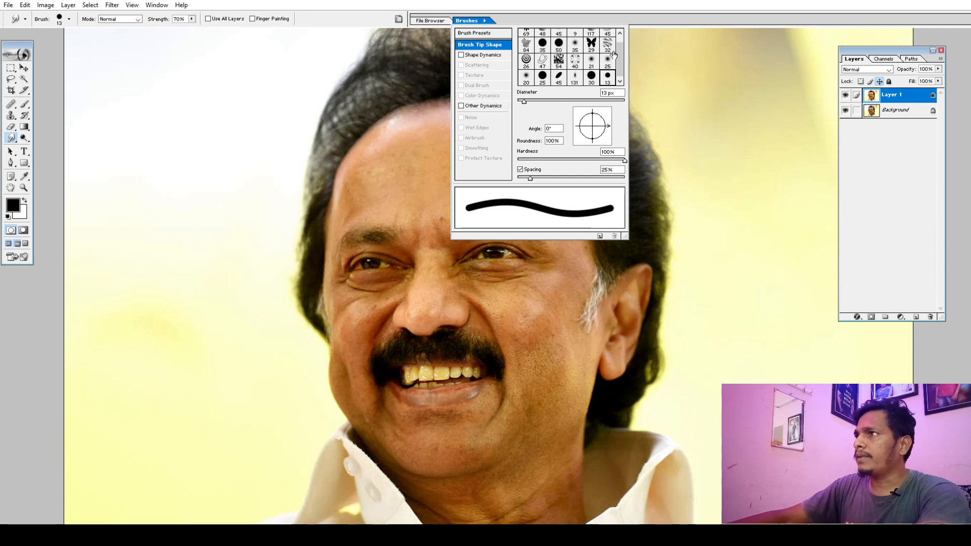
click(526, 78)
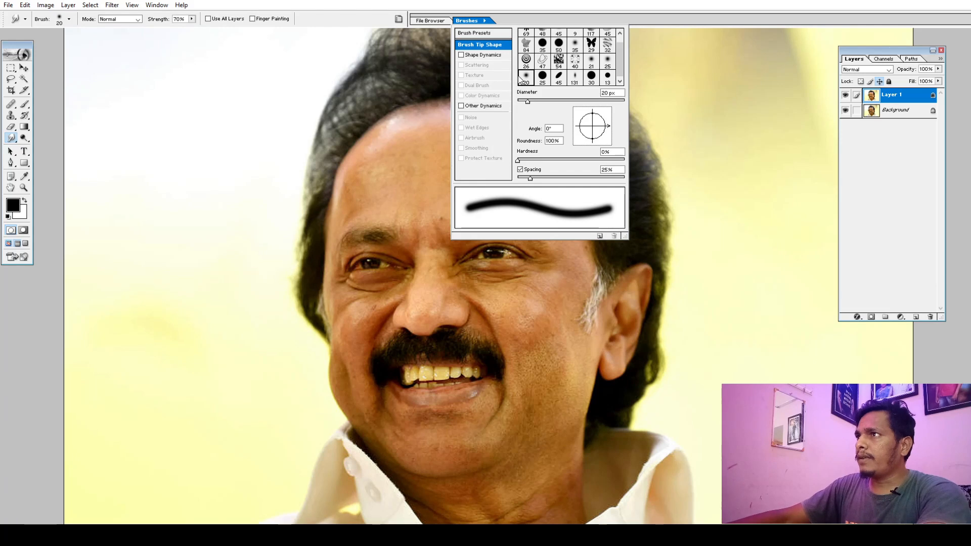
click(506, 33)
click(484, 46)
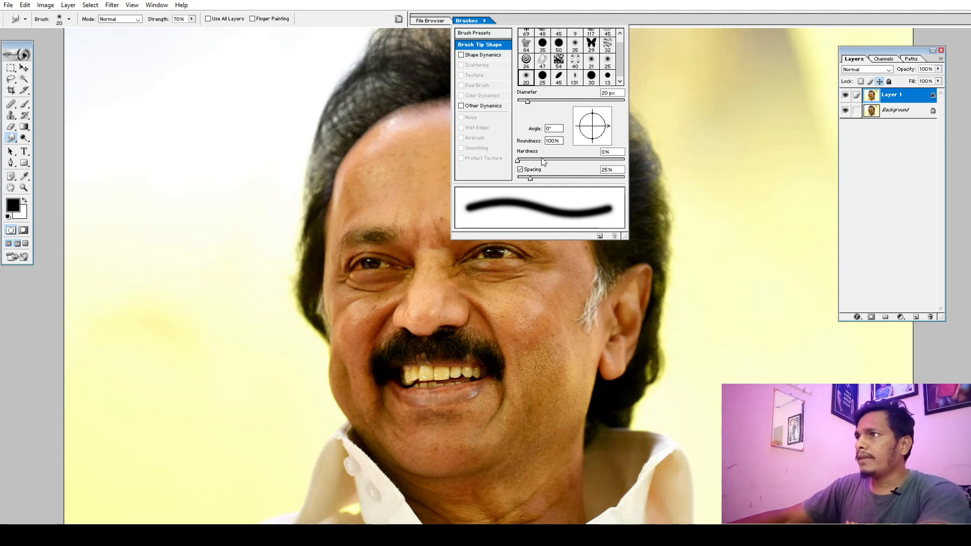
drag(530, 179, 518, 178)
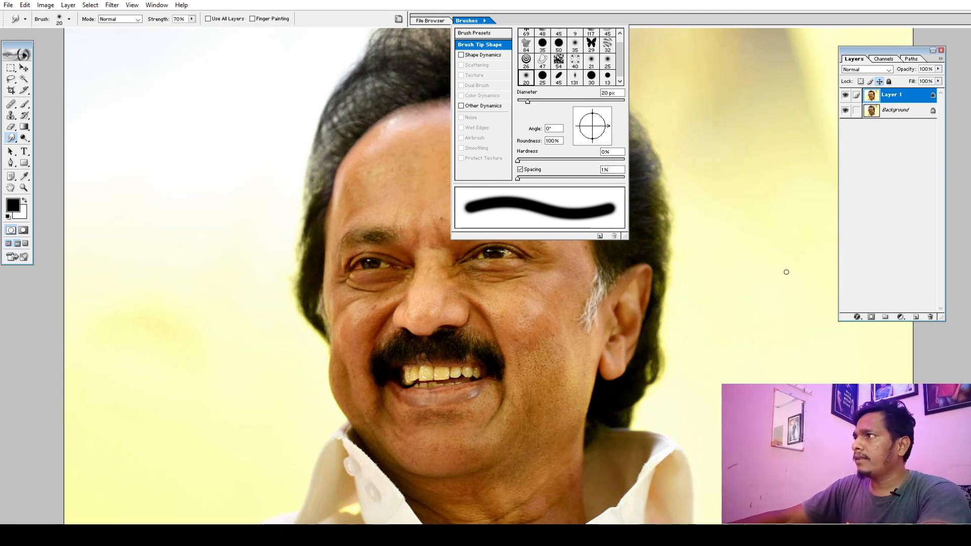
- Close the brush settings and set the Smudge tool's strength to 70%
click(787, 273)
key(ctrl+plus)
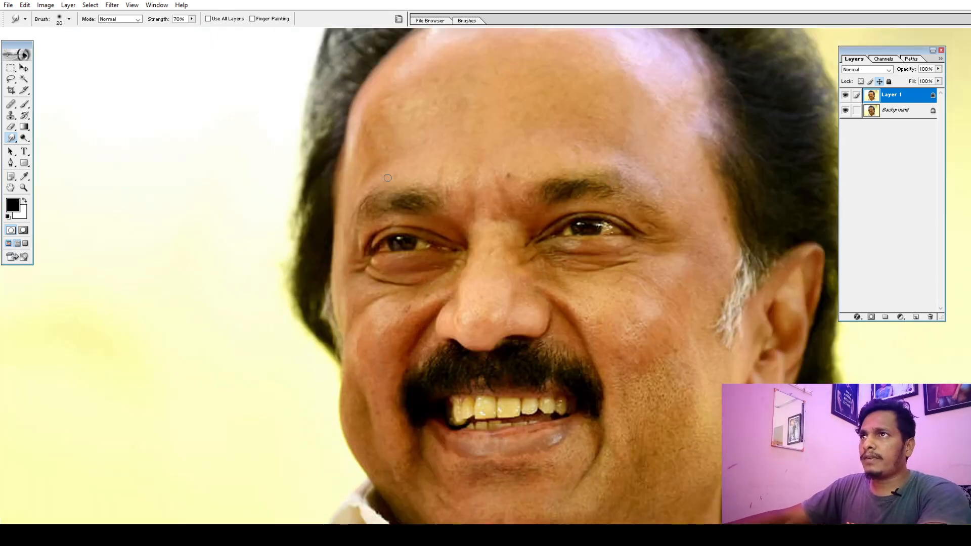
click(165, 19)
text(7)
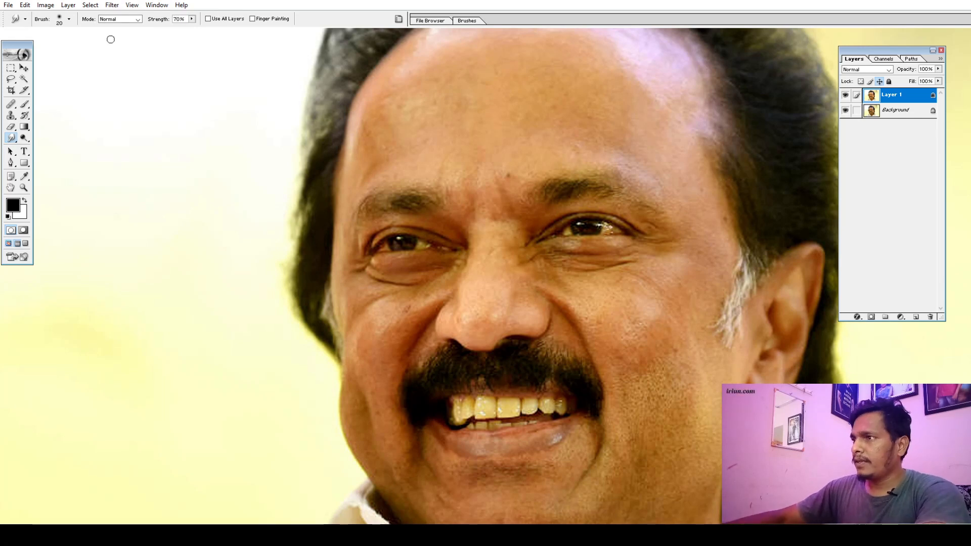
- Brighten the portrait layer with a Levels adjustment, setting the midtone input level to 1.1
click(497, 260)
drag(450, 336, 415, 318)
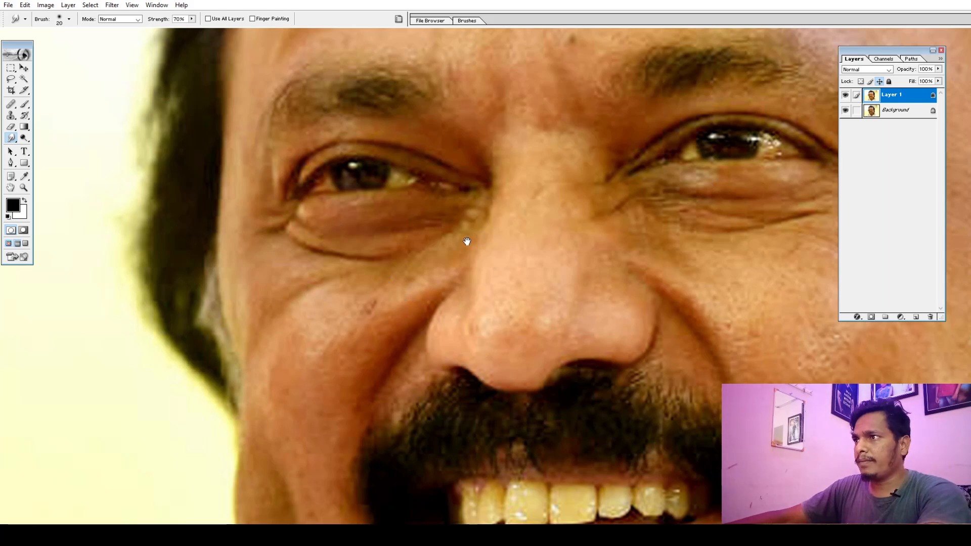
drag(467, 242, 381, 286)
key(alt+i)
key(a)
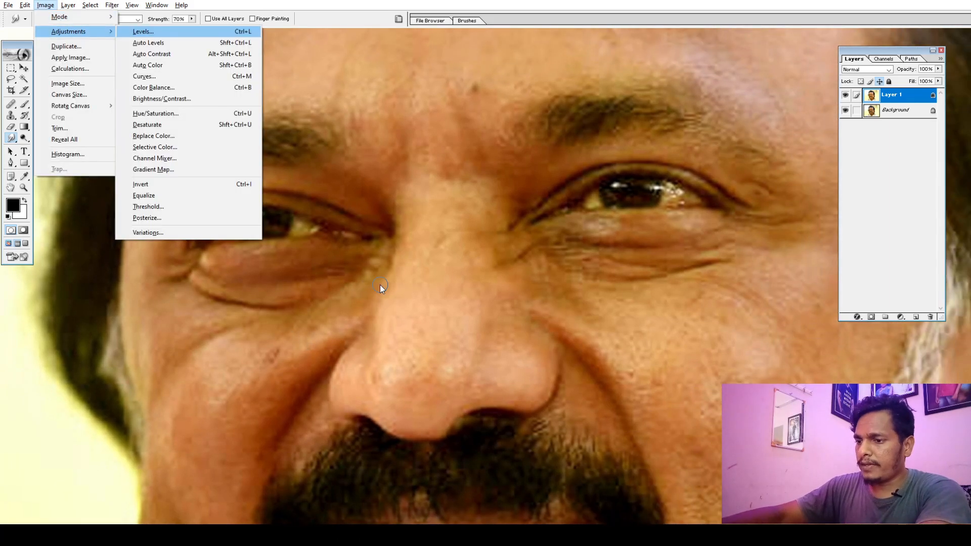
key(Escape)
key(Escape)
key(ctrl+l)
key(Tab)
text(1.1)
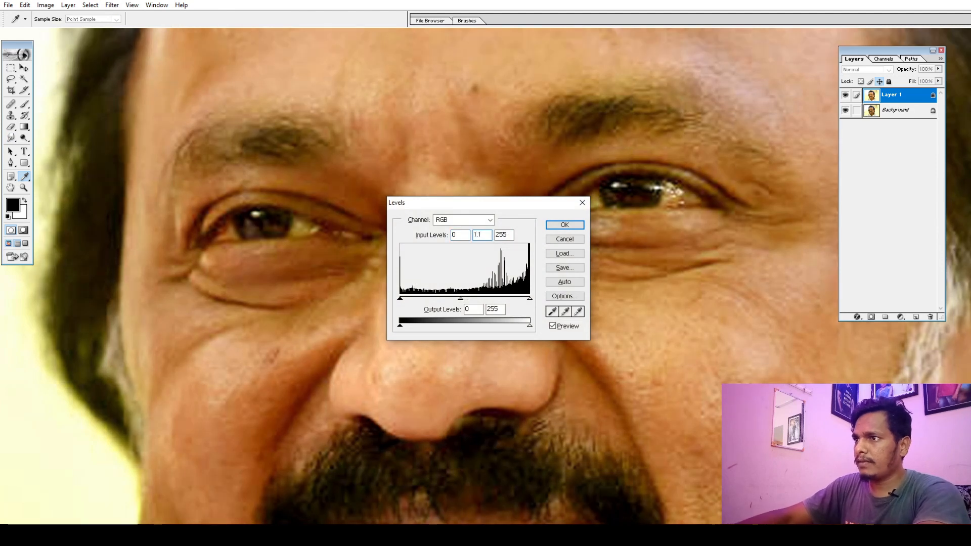
key(Return)
- Return to the Smudge tool and examine the skin texture around the eyes, cheeks, nose and mouth up close
key(r)
key(ctrl+0)
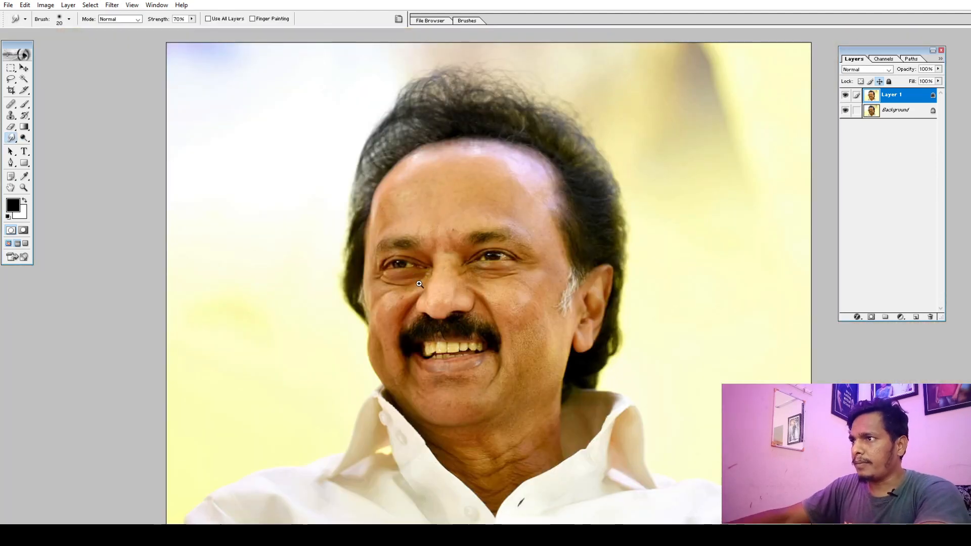
ctrl+click(419, 284)
drag(302, 266, 514, 418)
drag(368, 263, 366, 405)
ctrl+click(360, 279)
drag(481, 298, 385, 377)
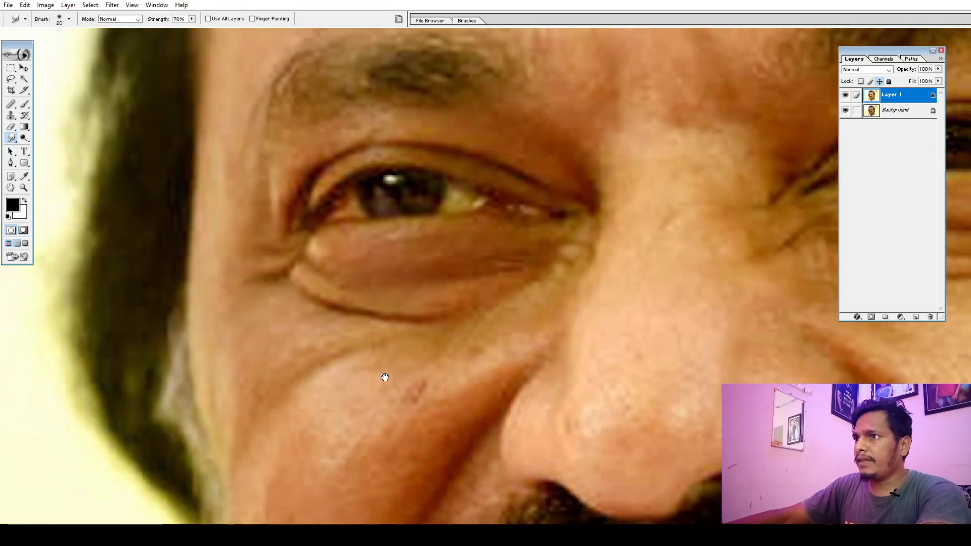
drag(463, 299, 440, 373)
drag(493, 394, 471, 245)
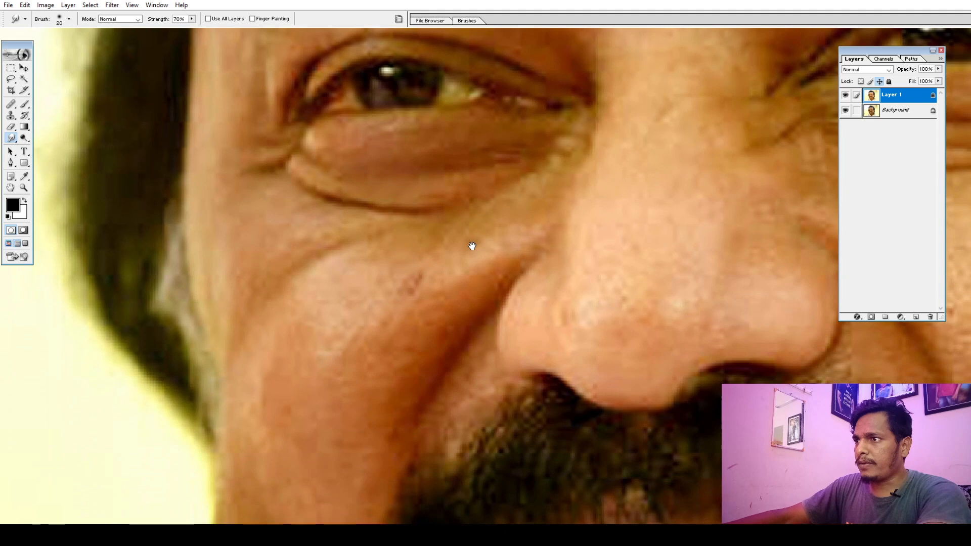
drag(441, 317, 450, 280)
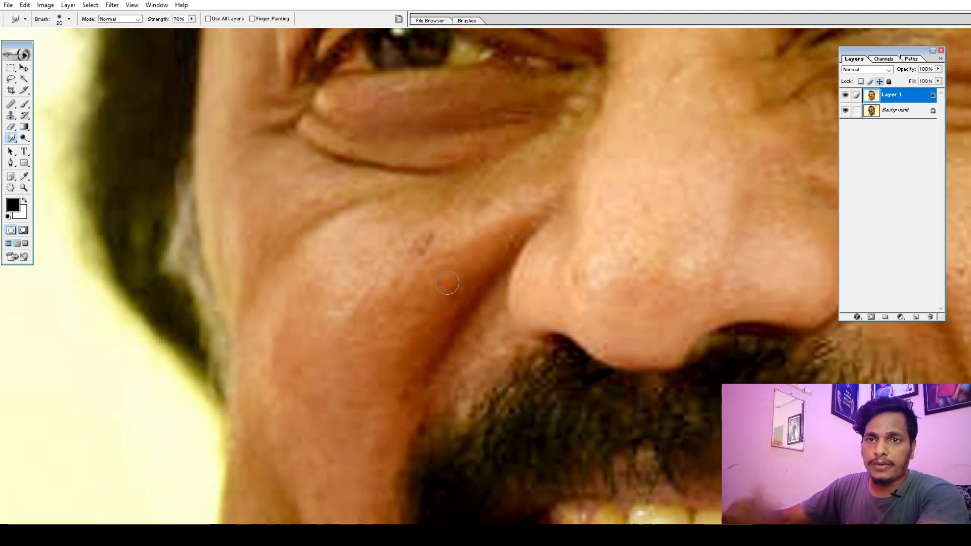
drag(356, 251, 415, 391)
drag(483, 407, 485, 234)
drag(451, 390, 439, 229)
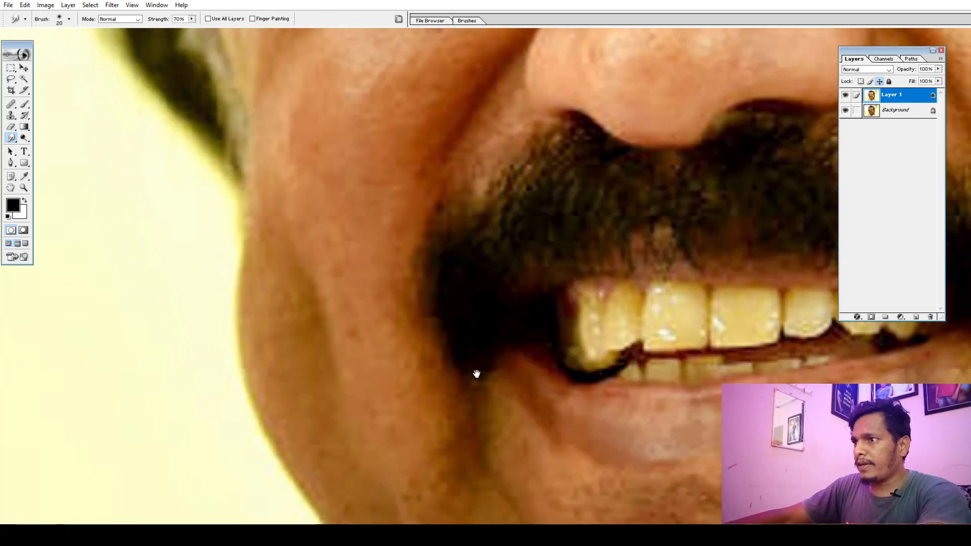
drag(476, 373, 369, 197)
drag(590, 282, 364, 366)
drag(629, 211, 607, 425)
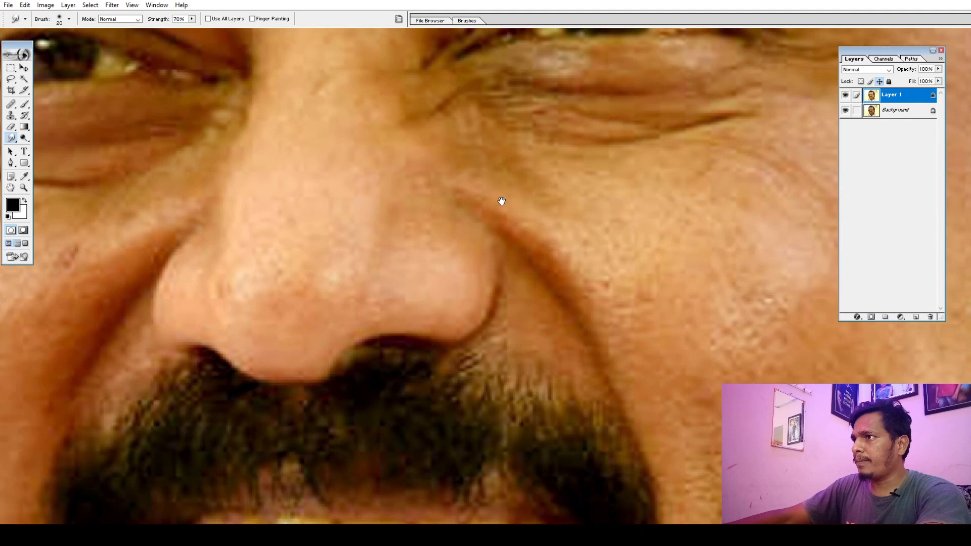
drag(501, 202, 501, 268)
drag(459, 241, 557, 212)
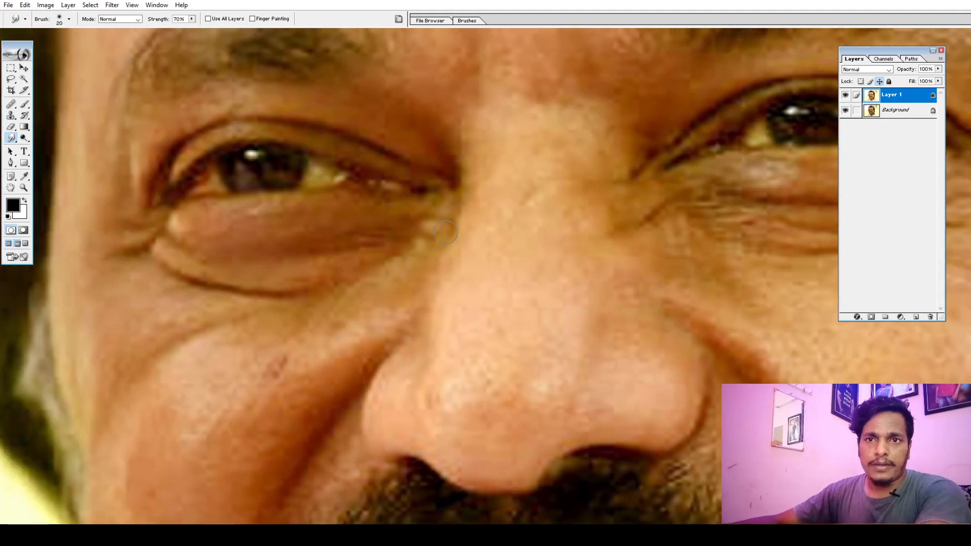
- Smudge the skin below the outer corner of the image's left eye and along the upper cheek crease, using 10 to 30 px brush sizes
drag(296, 302, 392, 240)
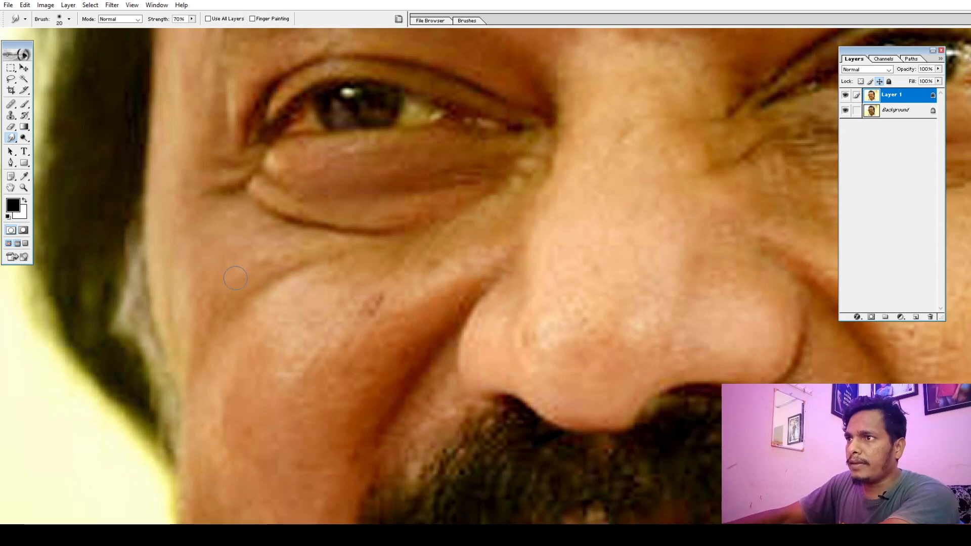
key(bracketright)
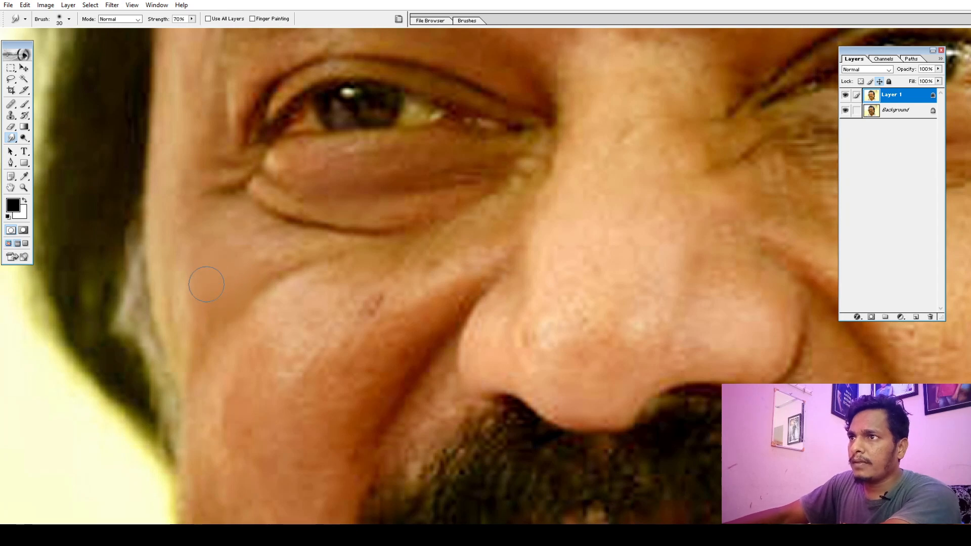
key(bracketleft)
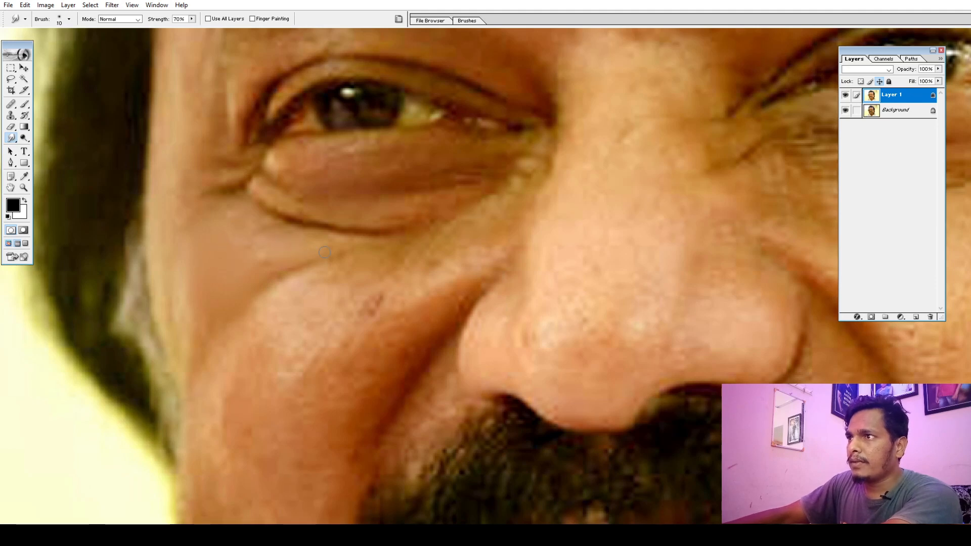
key(bracketright)
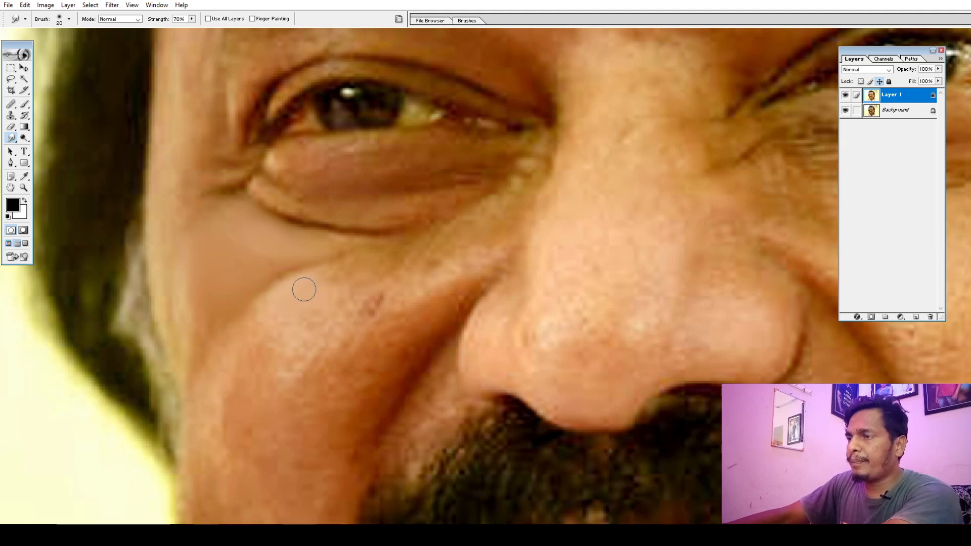
key(bracketright)
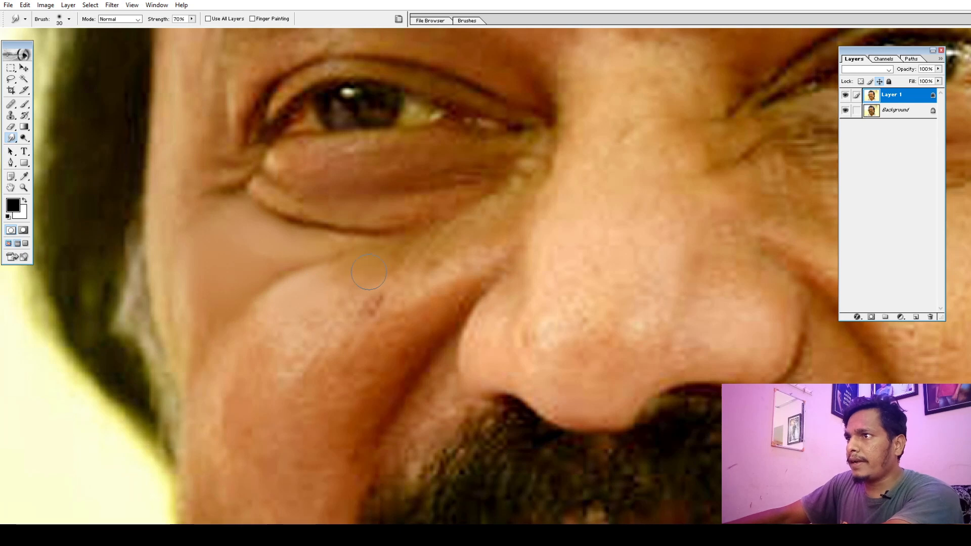
key(bracketleft)
key(bracketright)
- Smudge the middle of the image's left cheek at 40 to 50 px and blend its outer edge at 10 to 20 px
key(bracketright)
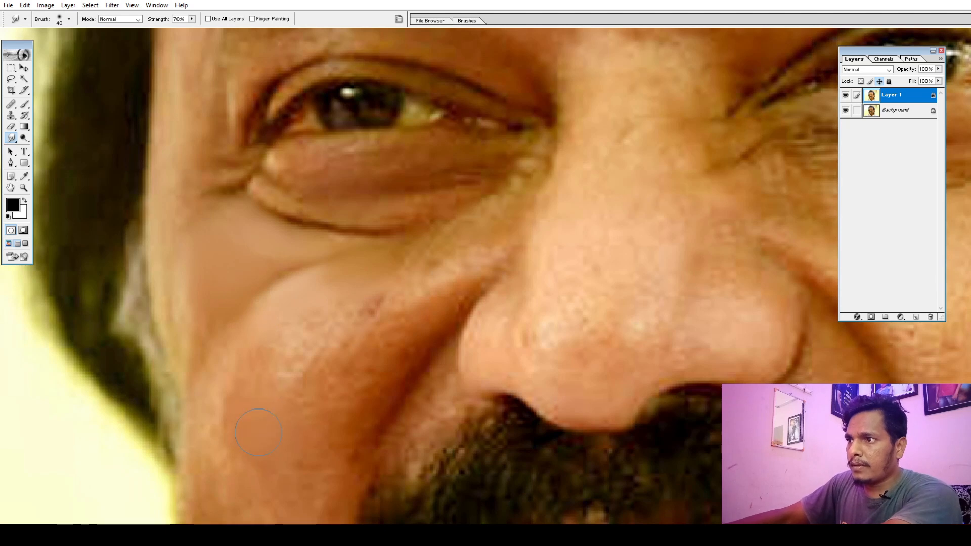
mouse_move(265, 416)
mouse_down()
mouse_move(287, 420)
mouse_move(284, 435)
mouse_move(256, 408)
mouse_move(272, 437)
mouse_up()
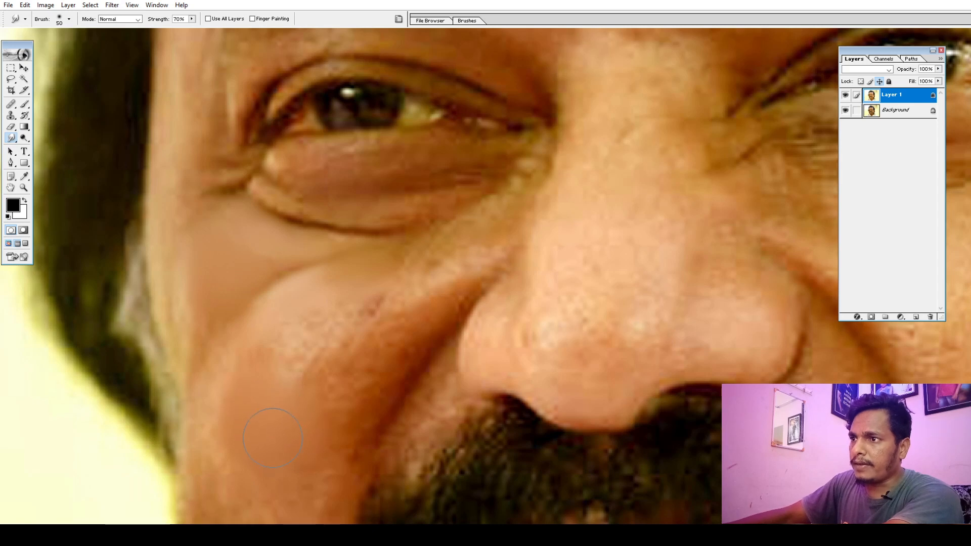
key(bracketleft)
key(bracketleft)
key(bracketleft)
drag(215, 374, 225, 332)
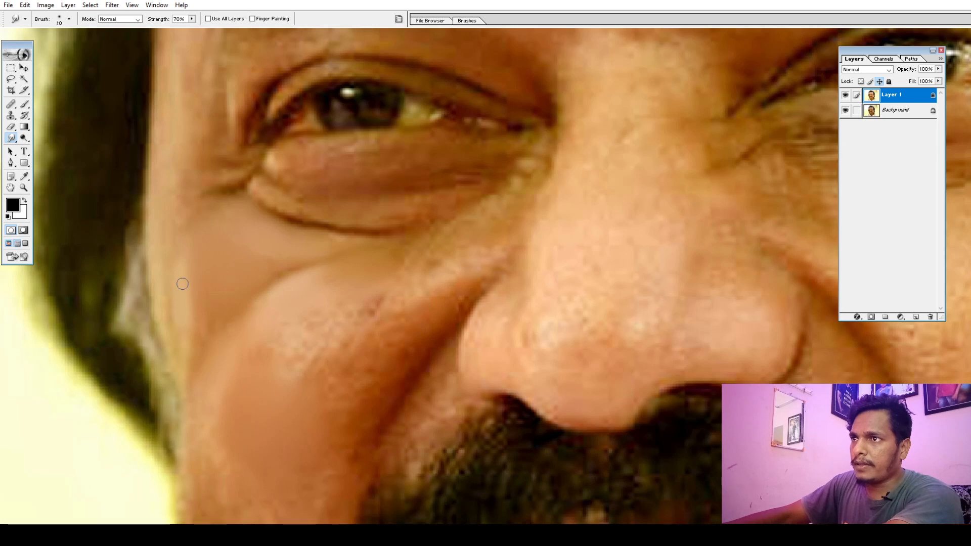
key(bracketright)
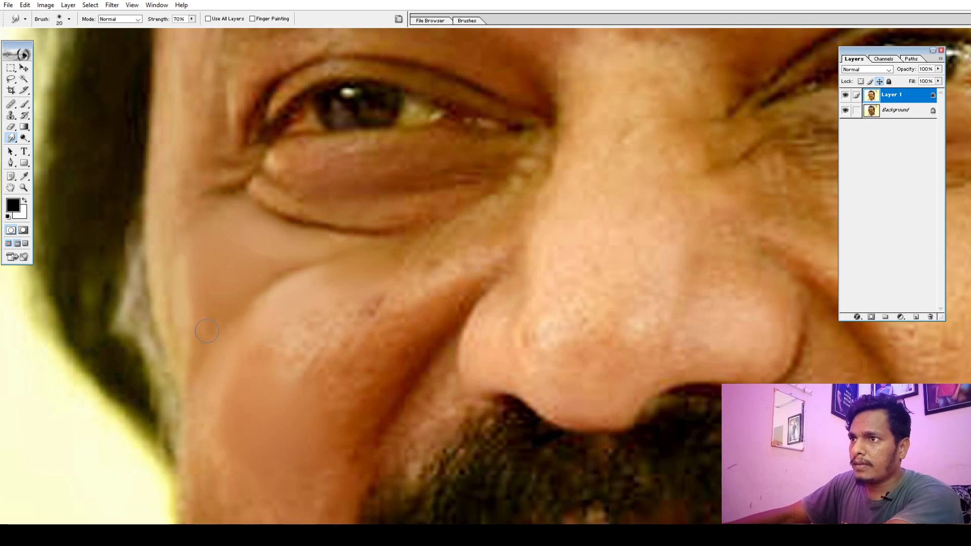
key(bracketleft)
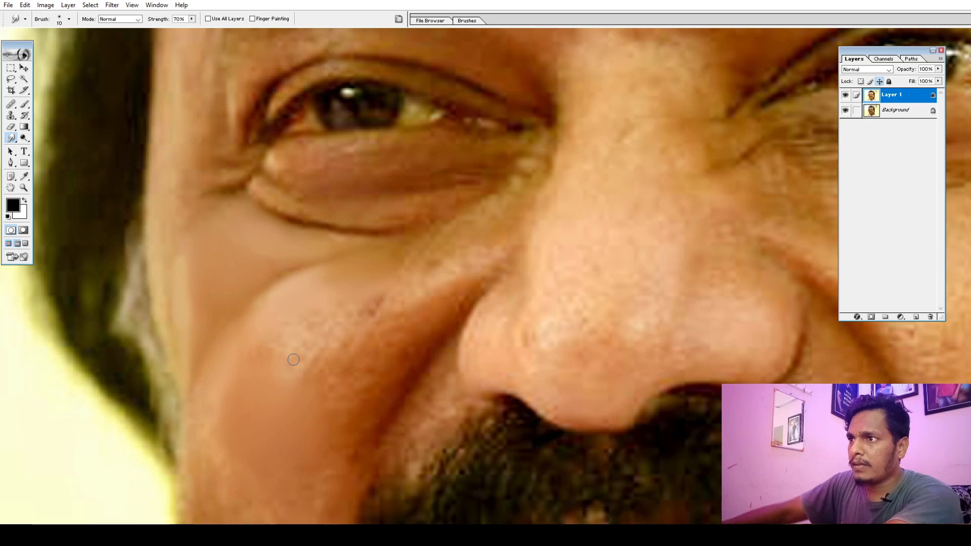
- Smudge the reddish cheek area along the smile fold beside the nose, varying the brush size to follow the fold
key(bracketright)
key(bracketright)
key(bracketright)
drag(384, 393, 342, 385)
key(bracketleft)
key(bracketleft)
key(bracketleft)
key(bracketleft)
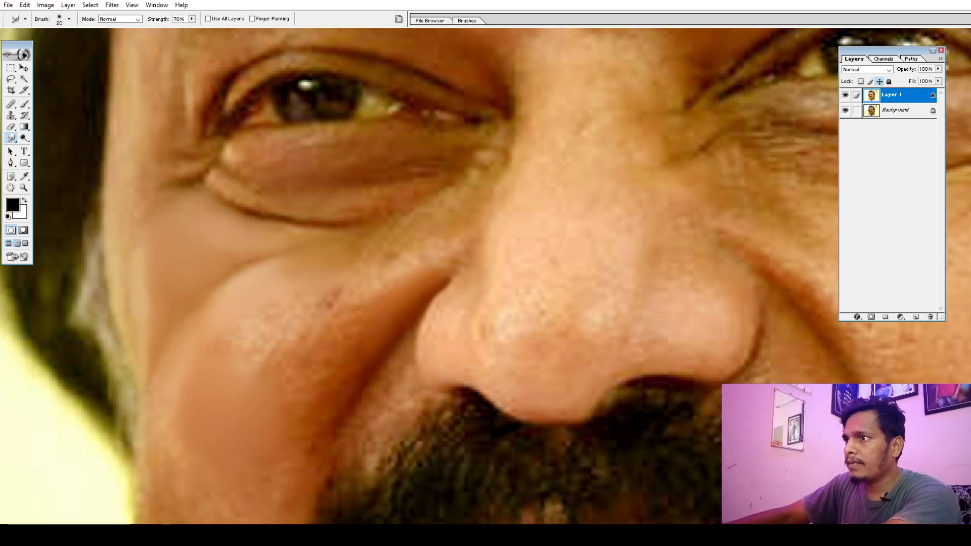
- Smooth the upper end of the smile fold and the skin between the nose and the inner eye corner with the Smudge tool
key(bracketright)
mouse_move(372, 331)
mouse_down()
mouse_move(350, 337)
mouse_move(346, 361)
mouse_move(357, 358)
mouse_move(337, 399)
mouse_move(358, 347)
mouse_up()
key(bracketleft)
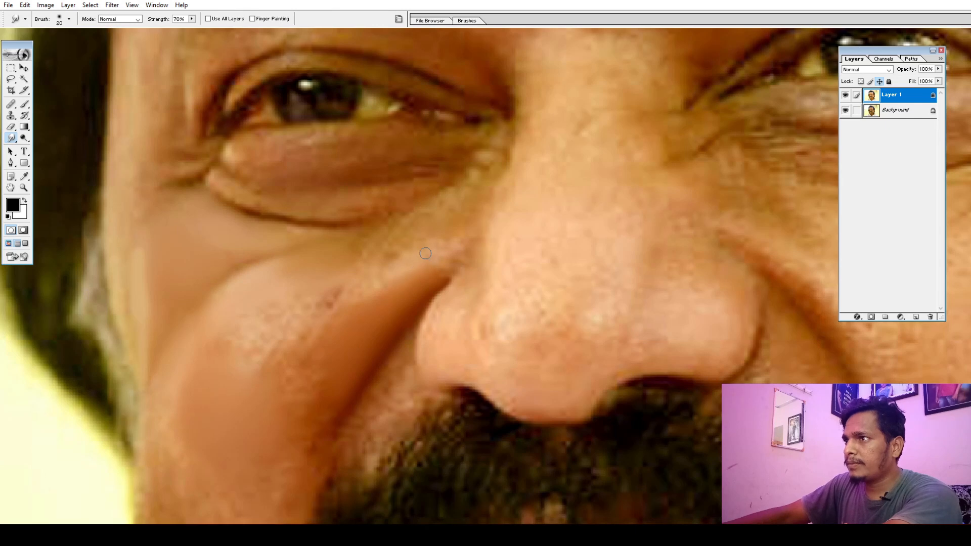
key(bracketright)
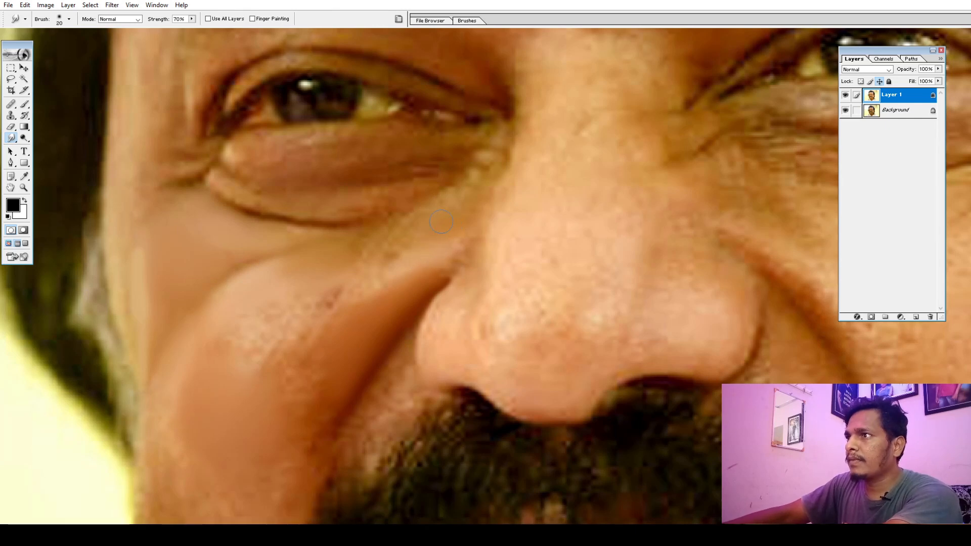
key(bracketleft)
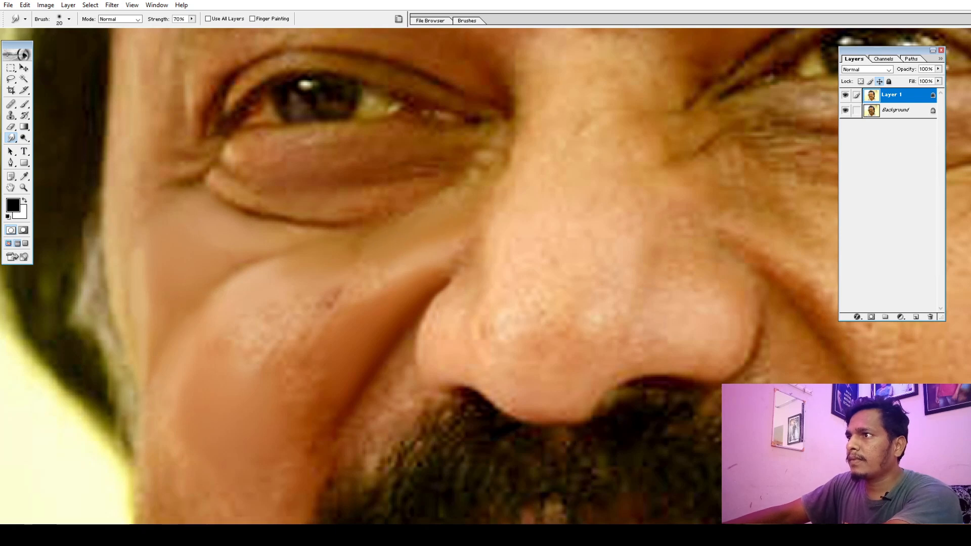
- Smudge the blotchy highlight on the image's left cheek with a 50 px brush, reducing the strength to 60%
key(bracketright)
key(bracketright)
key(bracketright)
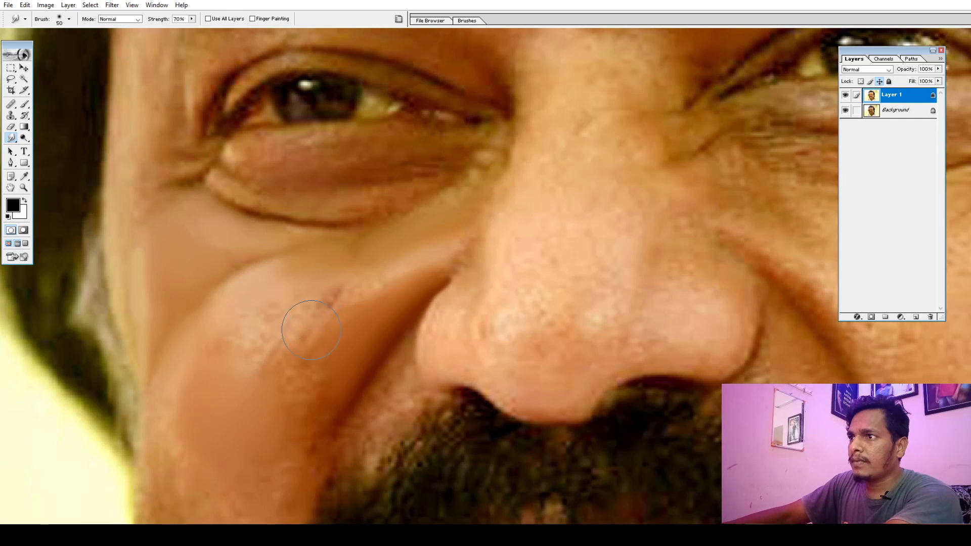
key(bracketleft)
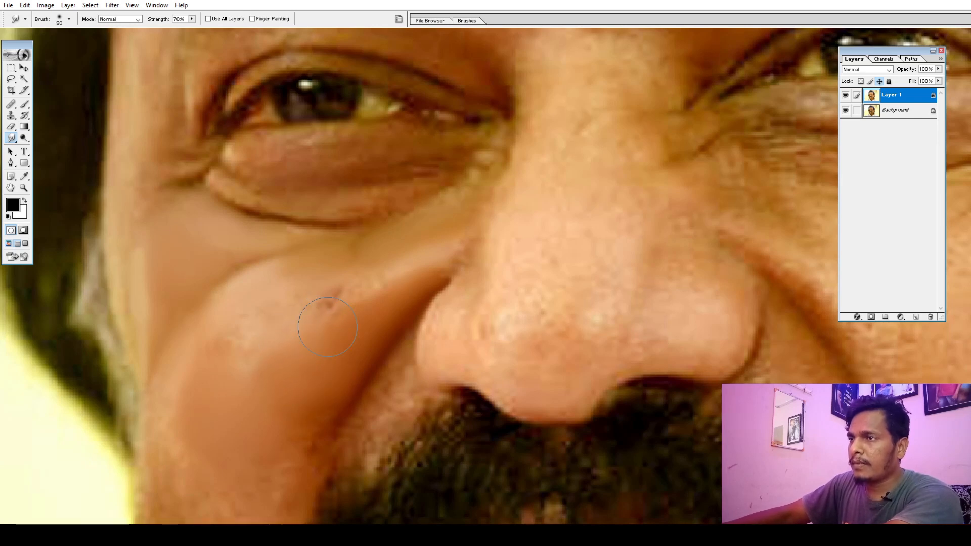
key(bracketright)
key(6)
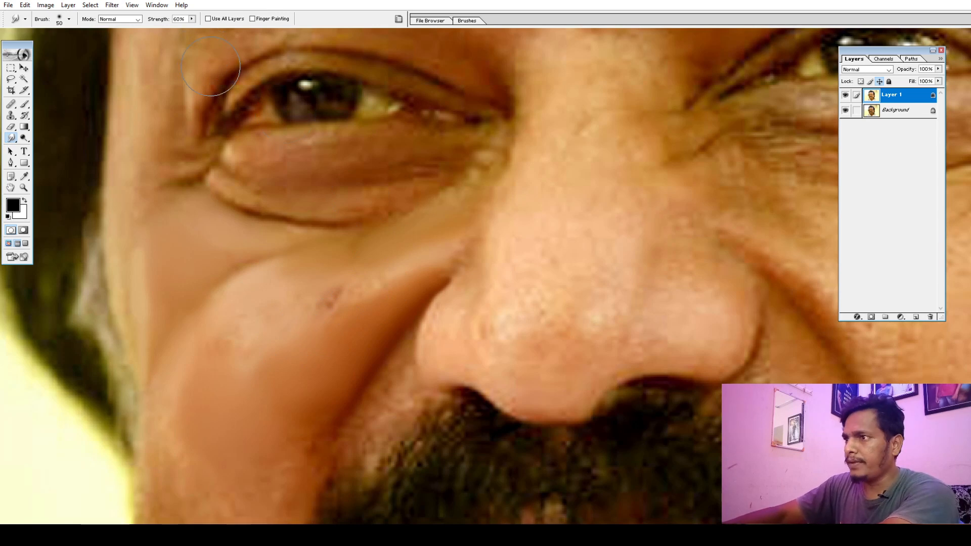
key(bracketleft)
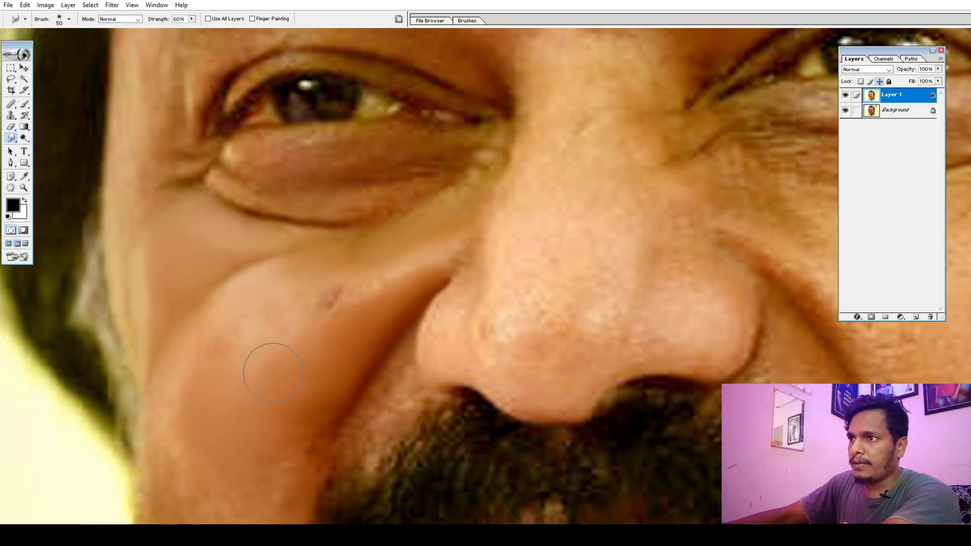
key(bracketright)
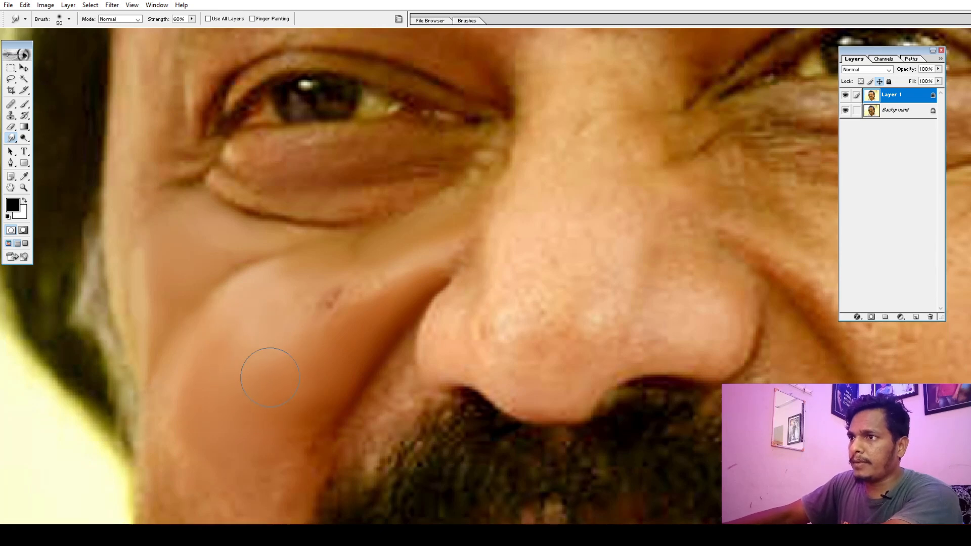
- Smudge away the small dark mark on the cheek with a 20 to 30 px brush and blend the surrounding skin at 30 to 40 px
key(bracketleft)
key(bracketleft)
key(bracketleft)
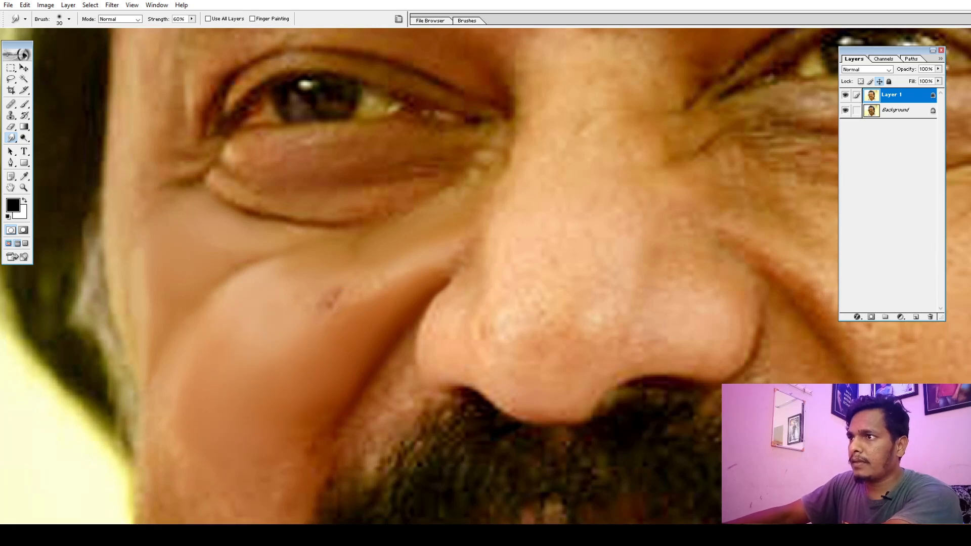
mouse_move(311, 310)
mouse_down()
mouse_move(336, 289)
mouse_move(334, 297)
mouse_up()
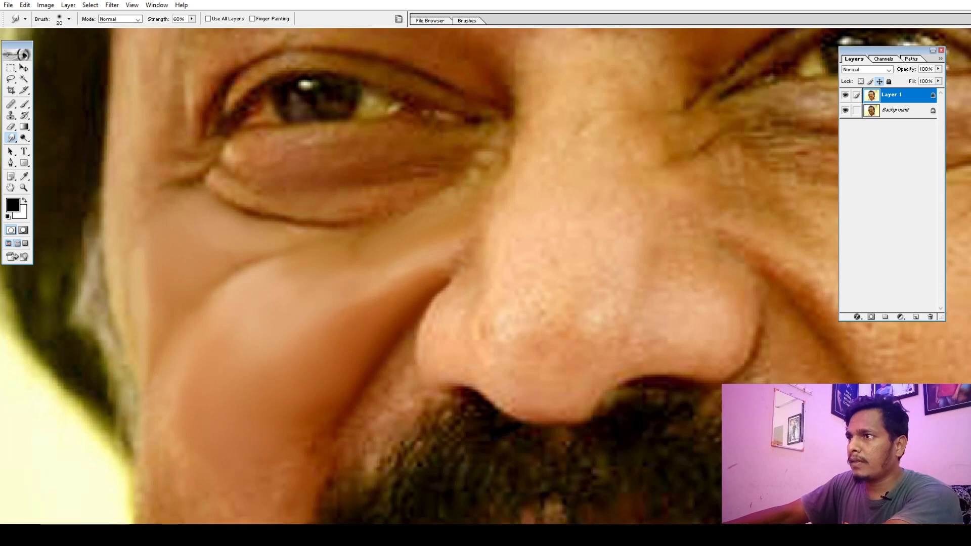
key(bracketright)
key(bracketright)
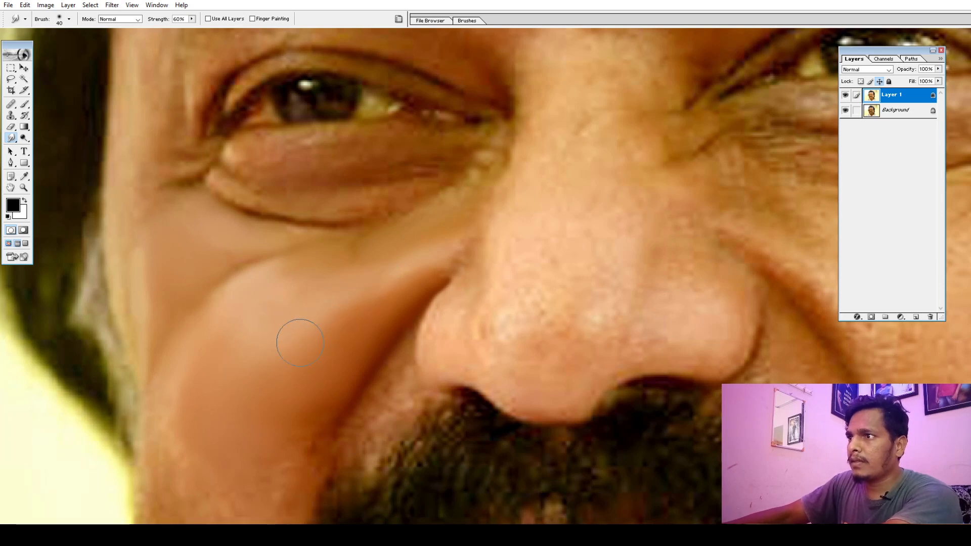
key(bracketleft)
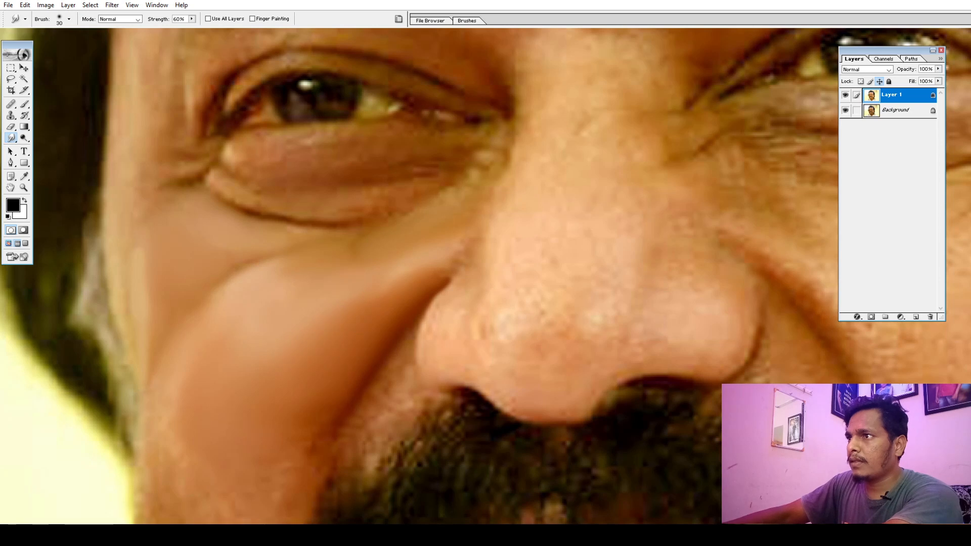
- Smudge the blotchy lower cheek beside the mustache with a 40 px brush at 70% strength
mouse_move(291, 358)
mouse_down()
mouse_move(357, 257)
mouse_move(358, 232)
mouse_up()
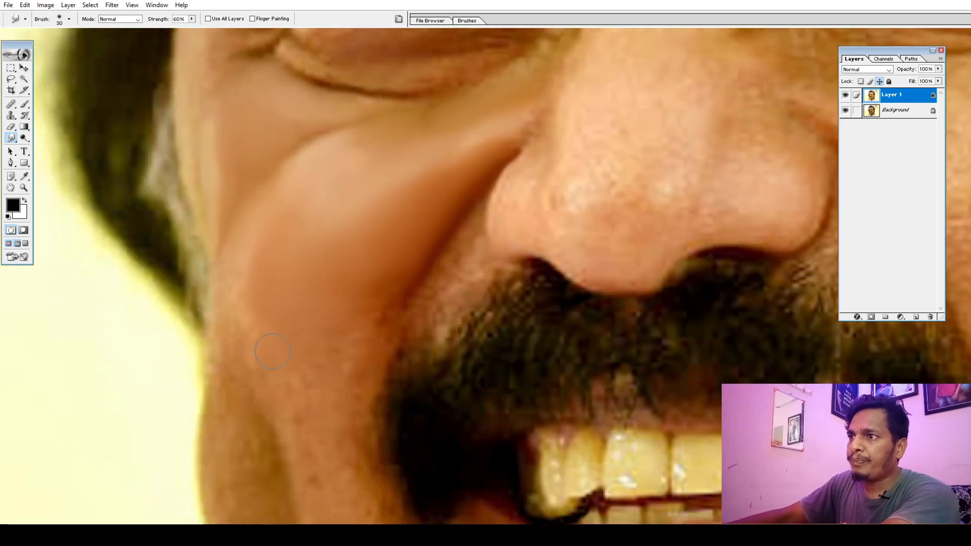
key(7)
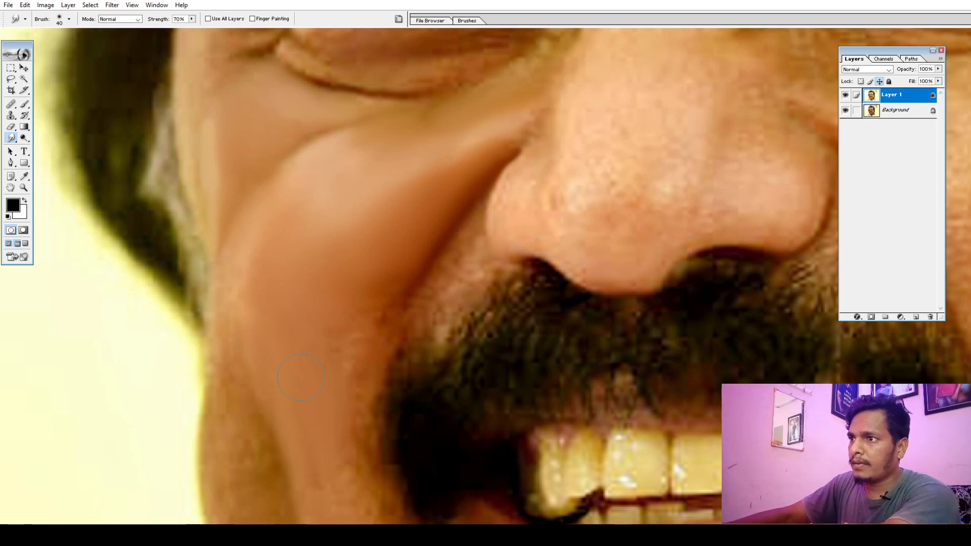
drag(345, 388, 357, 334)
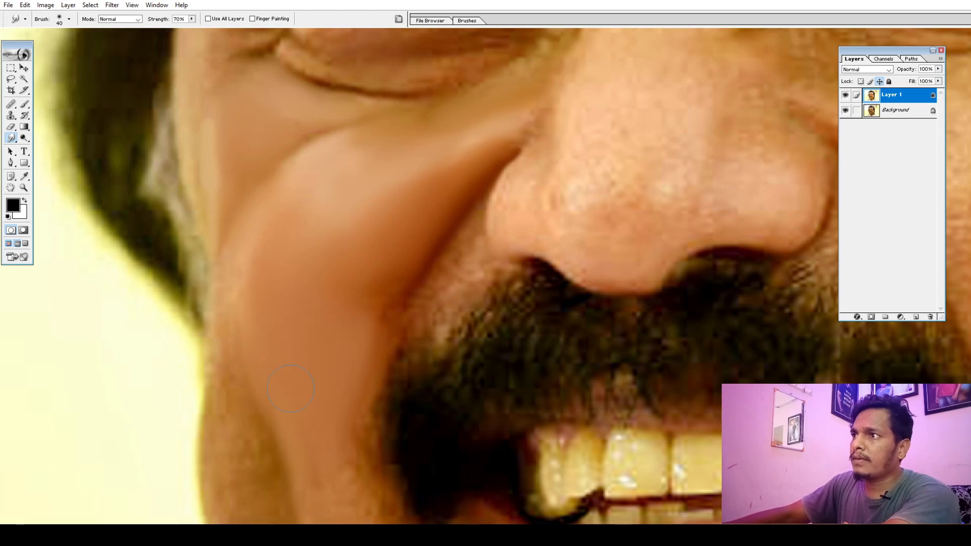
- Smooth the outer edge of the lower cheek and jaw against the background with a 20 px Smudge brush
key(bracketleft)
key(bracketleft)
key(bracketleft)
key(bracketright)
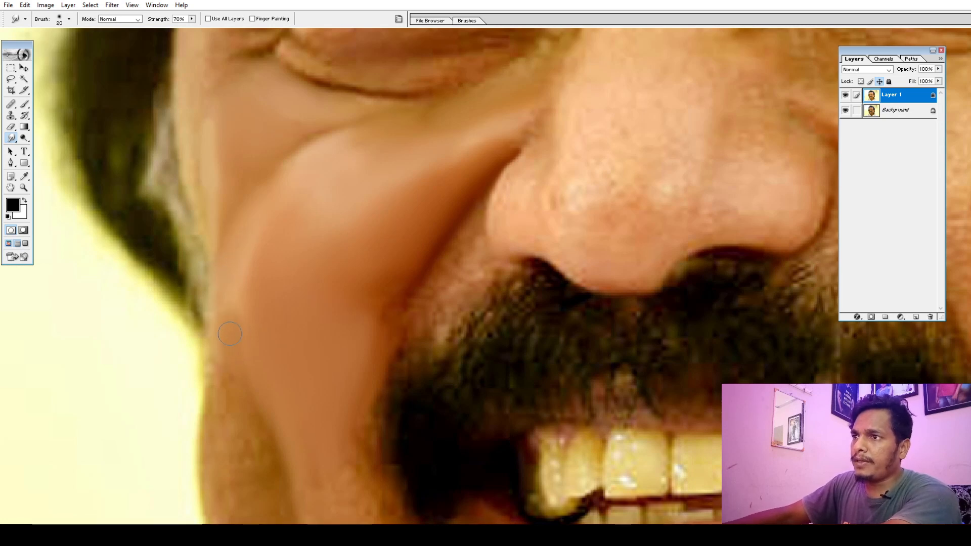
scroll(230, 334, down, 3)
key(bracketright)
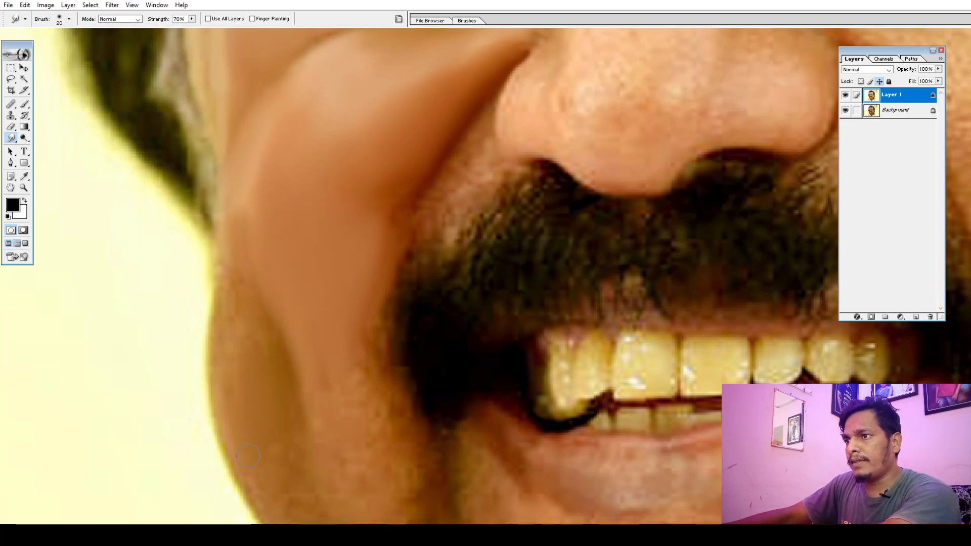
key(bracketleft)
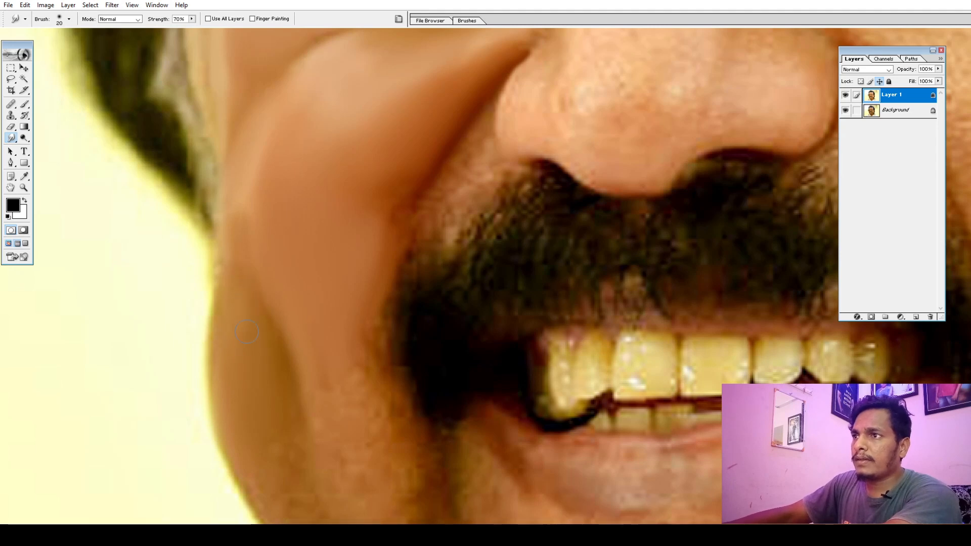
- Smudge the face edge beside the sideburn and the skin around the outer eye corner, varying the brush between 9 and 20 px
drag(249, 174, 307, 373)
key(bracketleft)
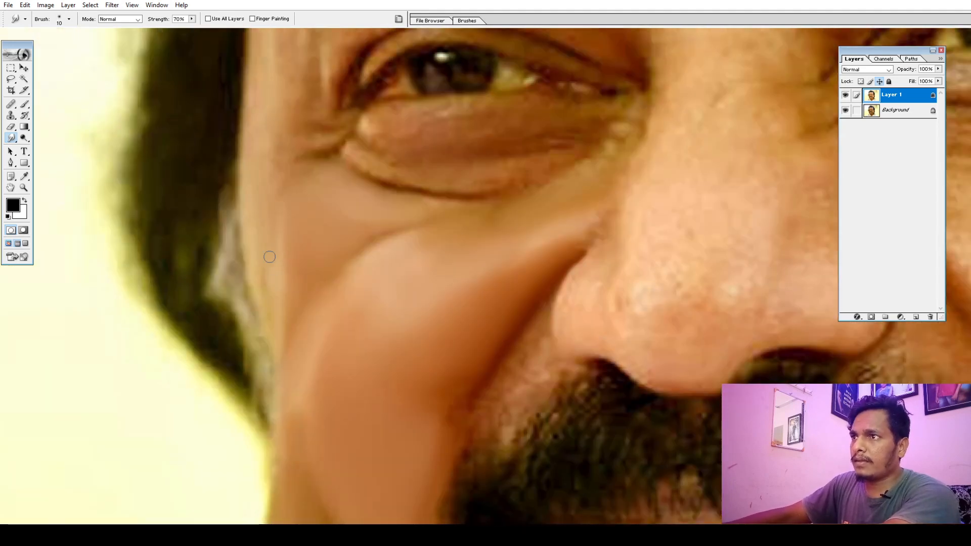
drag(303, 156, 299, 316)
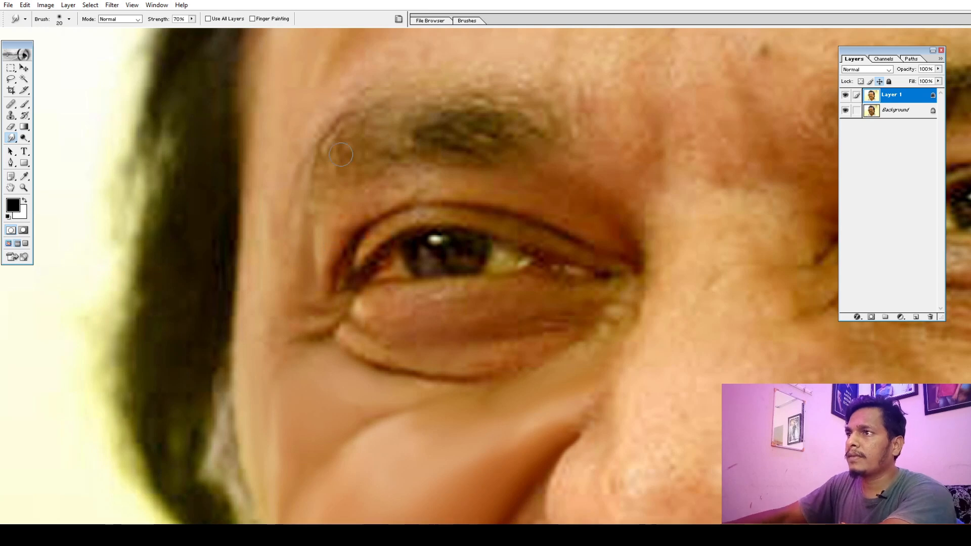
key(bracketright)
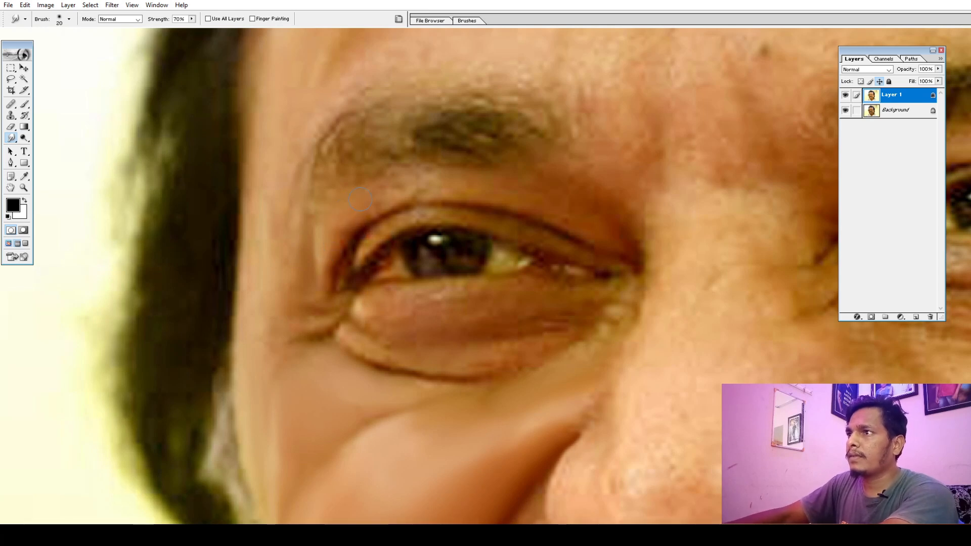
key(bracketleft)
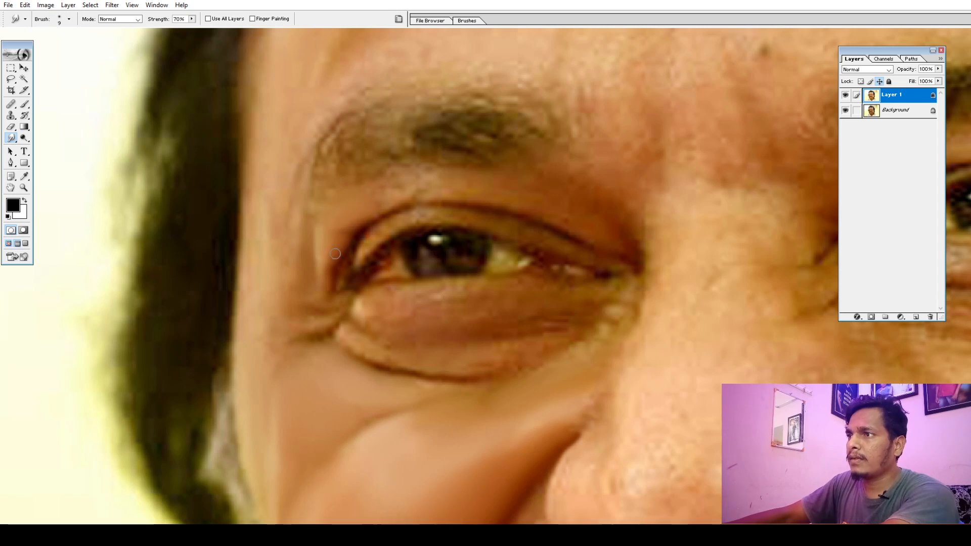
key(bracketleft)
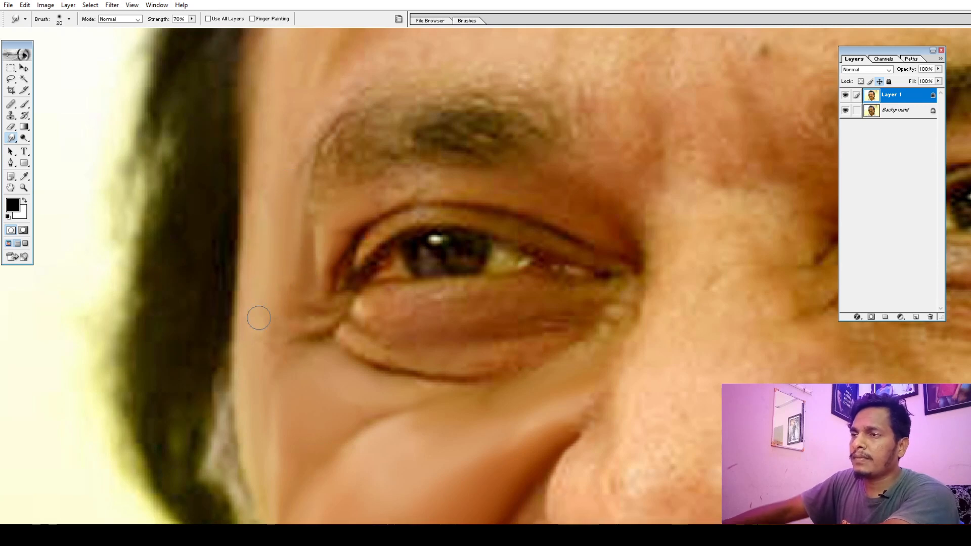
- Smudge along the crease lines at the outer eye corner with a 9 px brush, following their direction outward
key(bracketleft)
key(bracketleft)
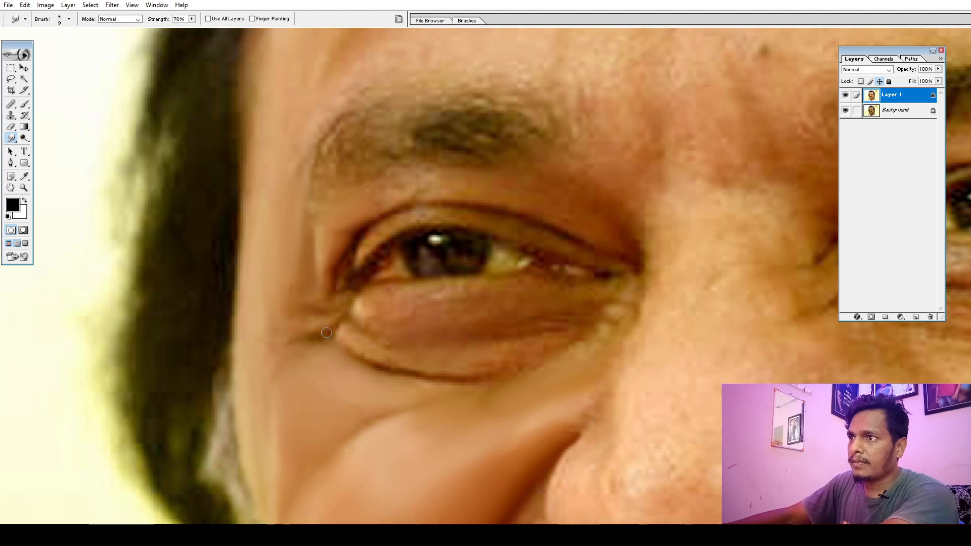
drag(319, 337, 289, 341)
drag(338, 319, 307, 329)
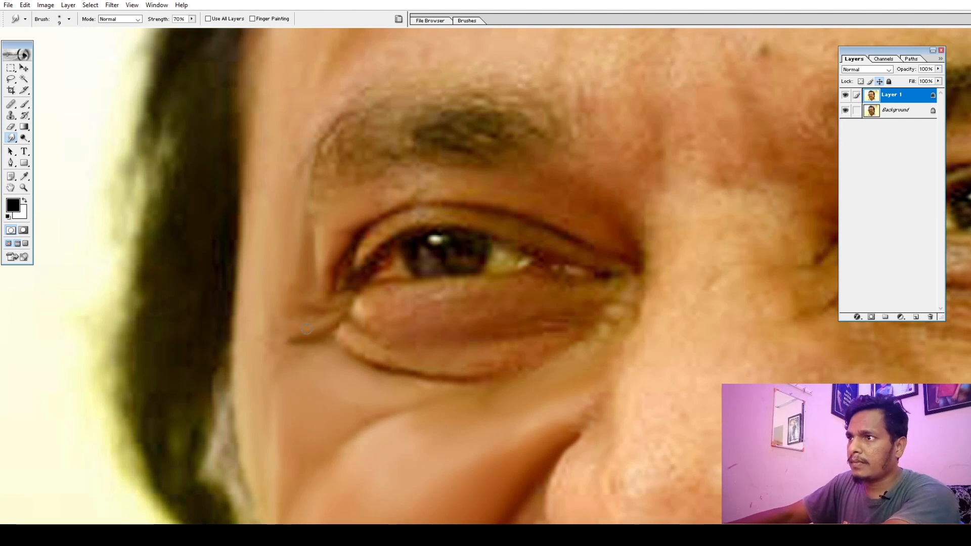
- Smooth the temple strip between the hairline and the outer end of the eyebrow with a 20 to 40 px Smudge brush
key(bracketright)
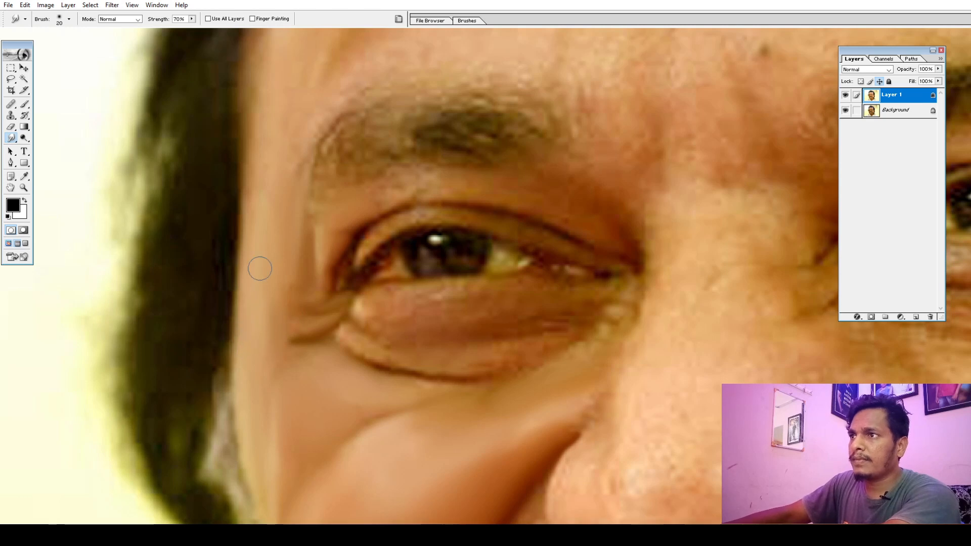
drag(281, 166, 264, 332)
key(bracketright)
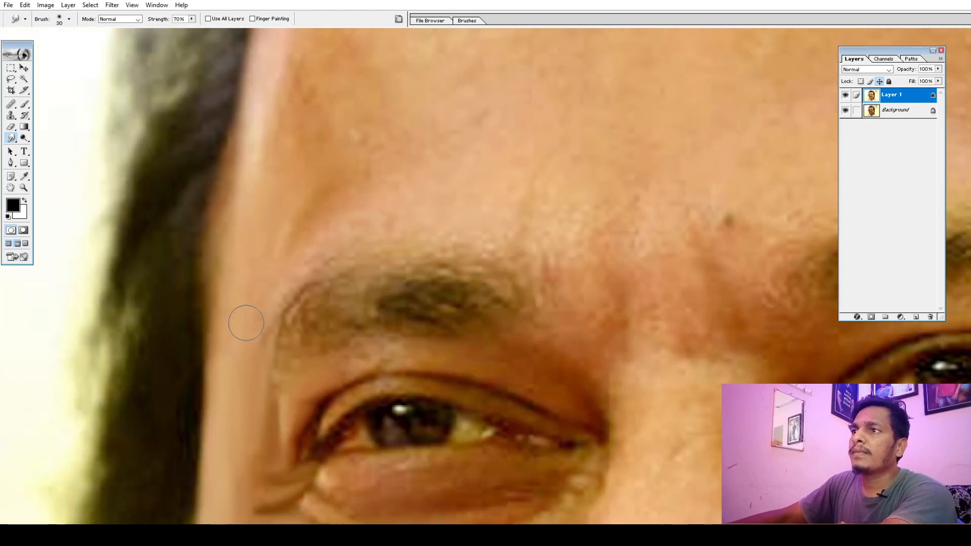
key(bracketright)
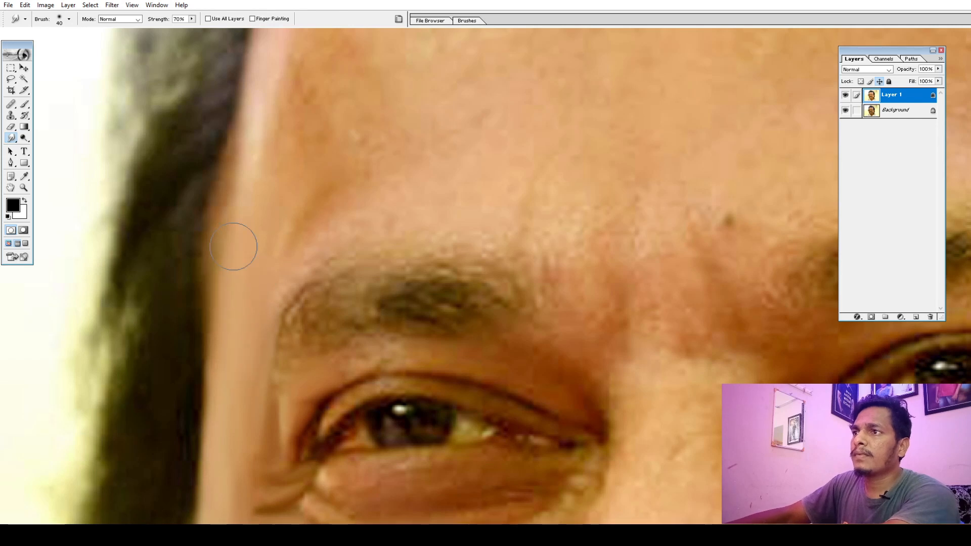
- Smudge the side of the forehead next to the hairline with a 30 to 50 px brush
drag(282, 208, 295, 317)
key(bracketleft)
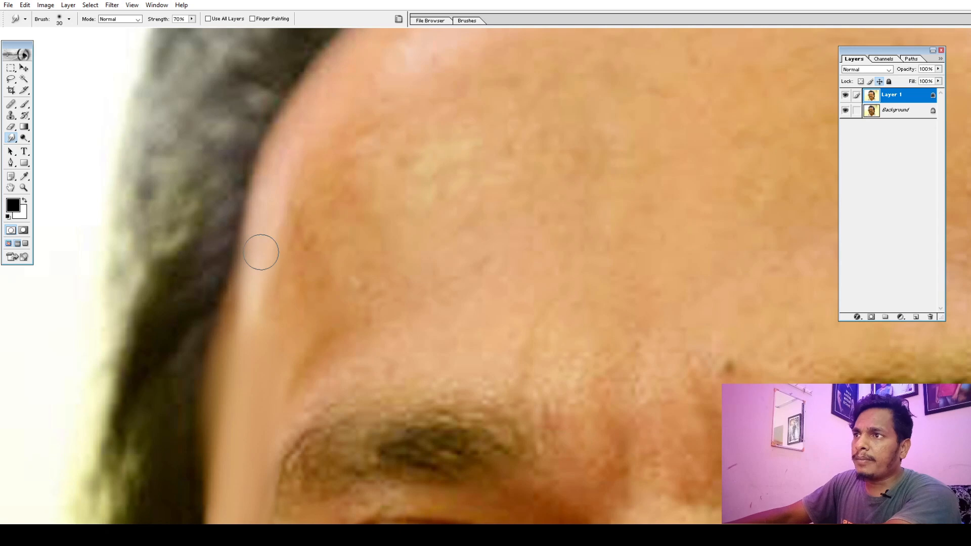
key(bracketright)
key(bracketright)
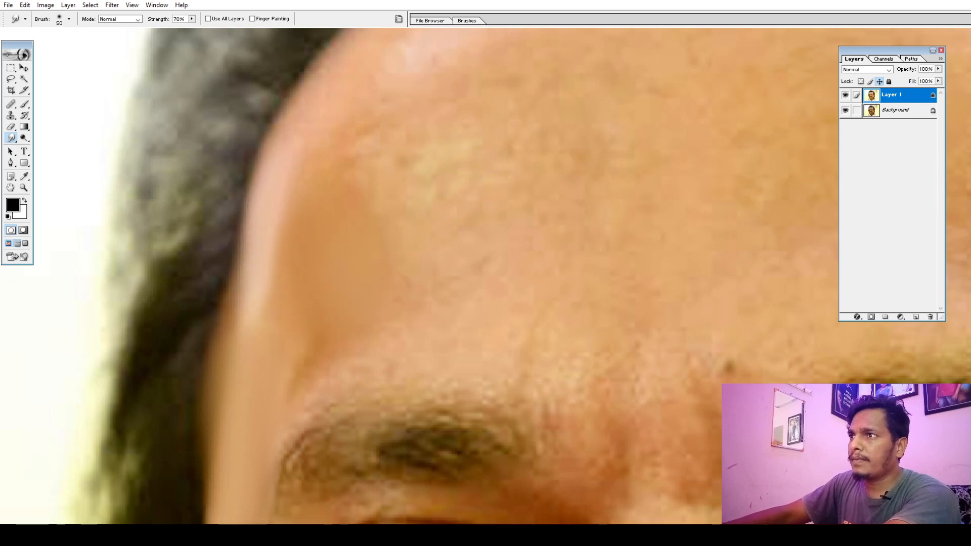
- Blend the shaded temple into the skin above the eyebrow's outer half, varying the Smudge brush between 20 and 40 px
key(bracketleft)
key(bracketleft)
key(bracketleft)
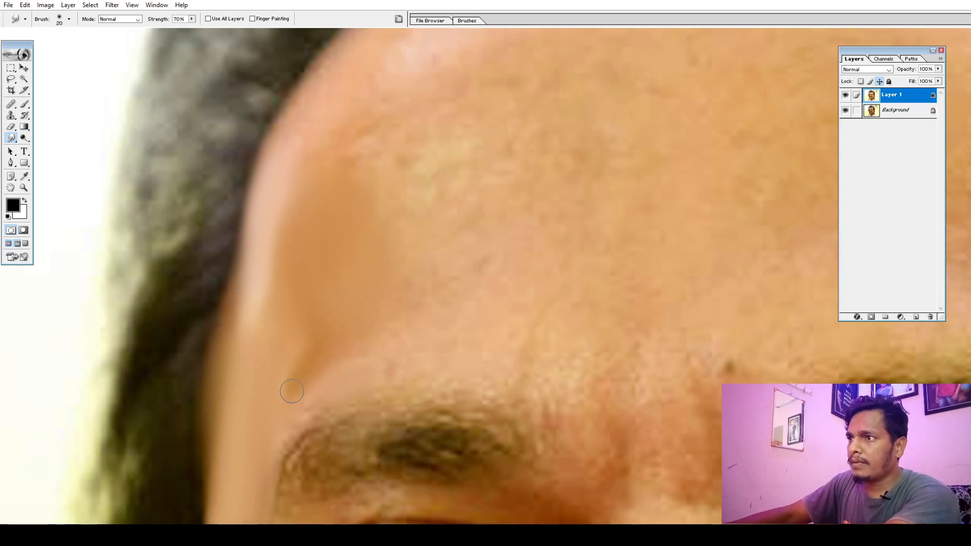
key(bracketright)
key(bracketright)
key(bracketright)
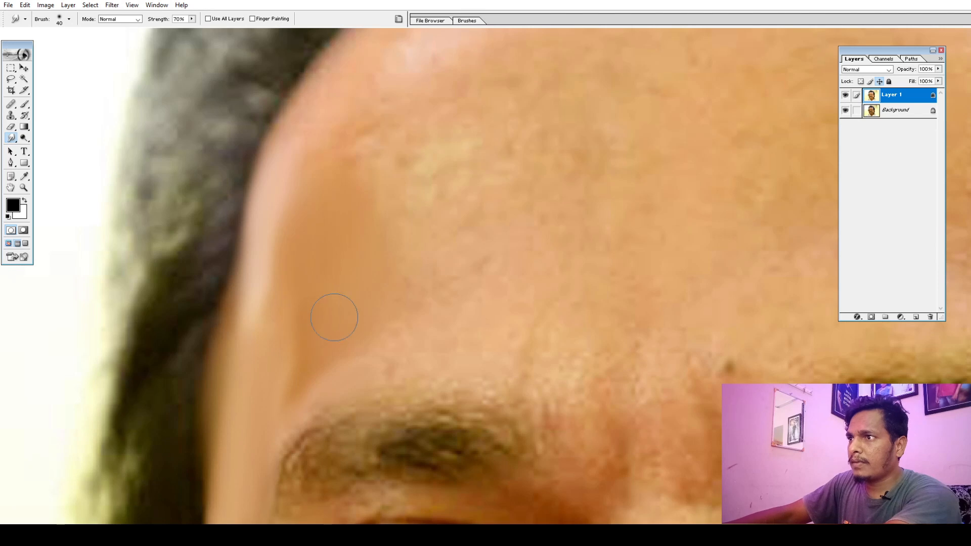
key(bracketleft)
key(bracketleft)
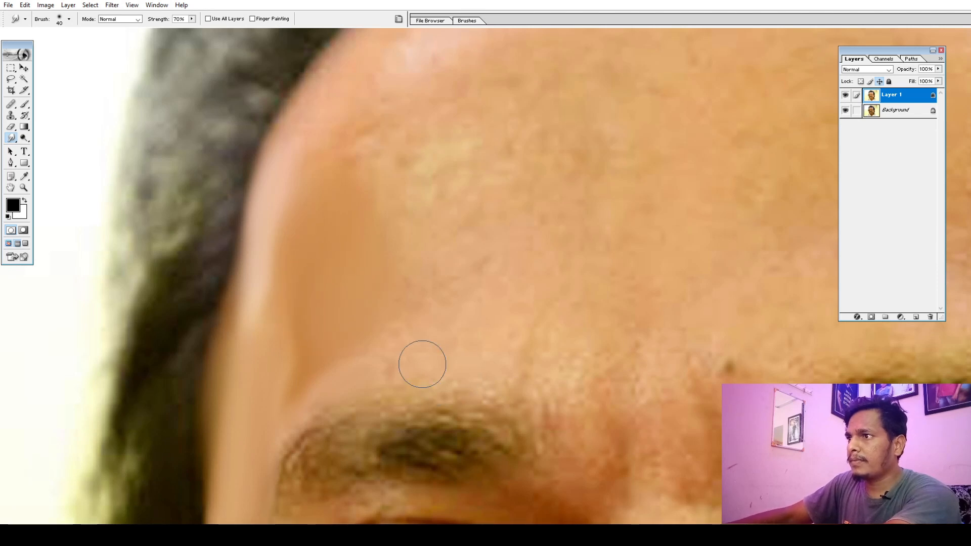
- Smudge the yellowish blotches on the side of the forehead with a 40 to 60 px brush
key(bracketright)
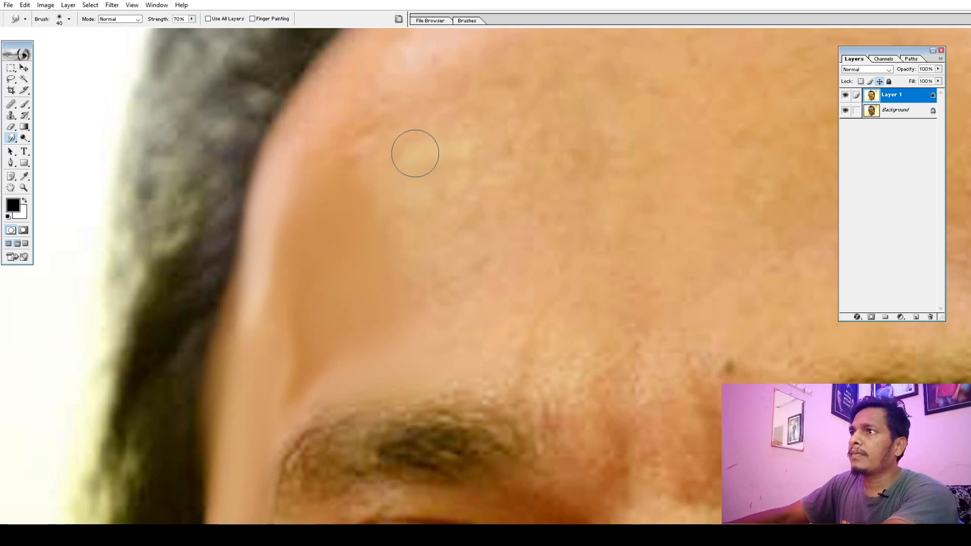
key(bracketright)
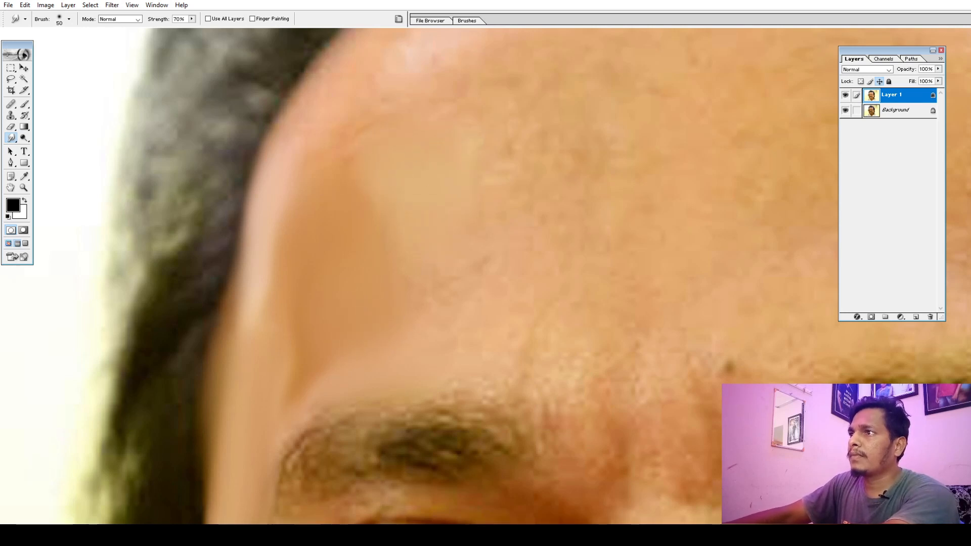
key(bracketright)
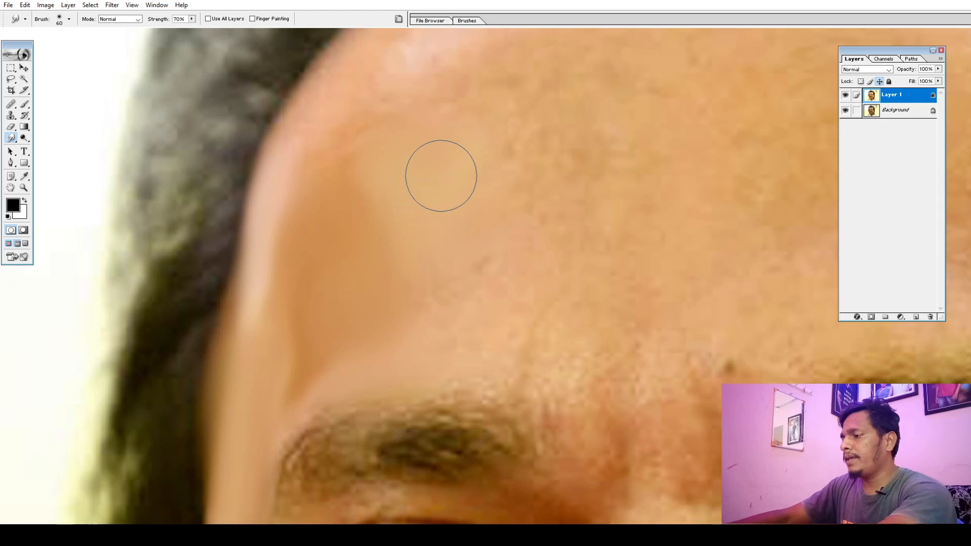
- Examine the smoothed skin on the whole face and return to a close view of the eye and eyebrow
key(ctrl+minus)
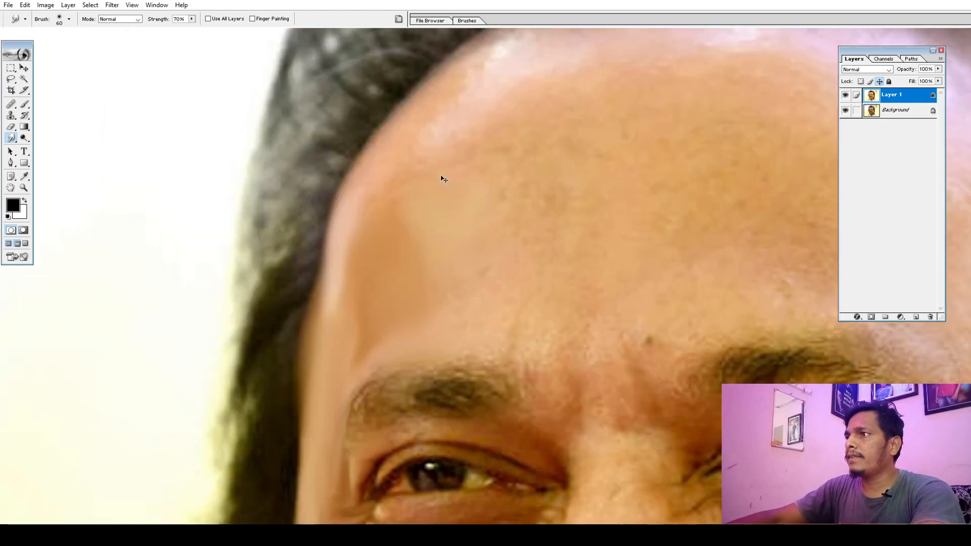
key(ctrl+minus)
key(ctrl+minus)
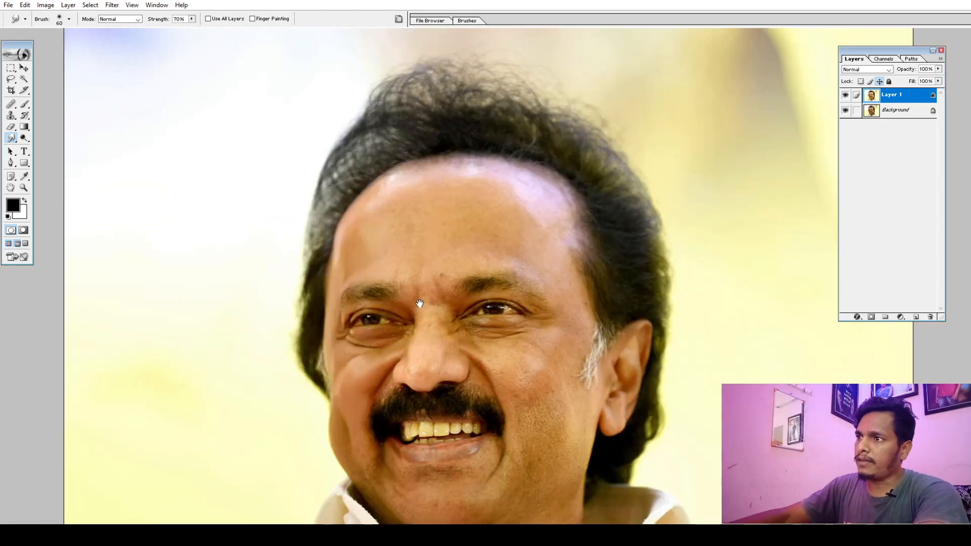
drag(420, 304, 421, 229)
ctrl+click(376, 325)
ctrl+click(426, 224)
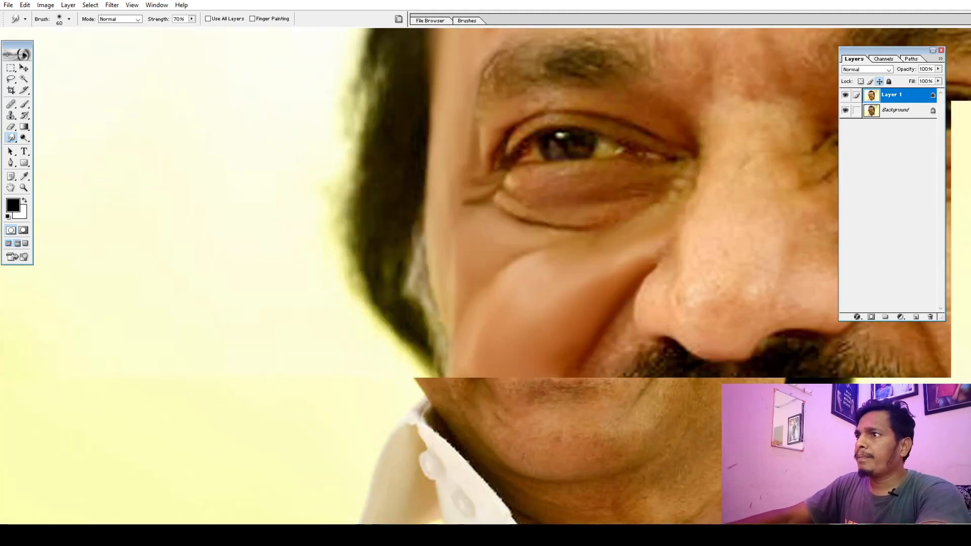
drag(511, 238, 340, 405)
ctrl+click(431, 285)
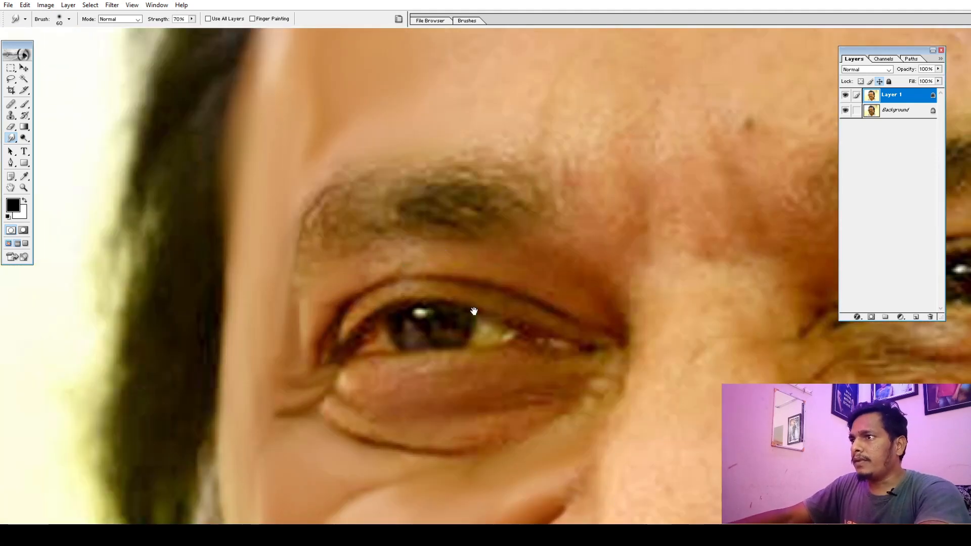
drag(423, 272, 412, 325)
- Smudge the skin between the eyebrow and the upper eyelid's outer half, reducing the brush from 30 to 10 px
key(bracketleft)
key(bracketleft)
key(bracketleft)
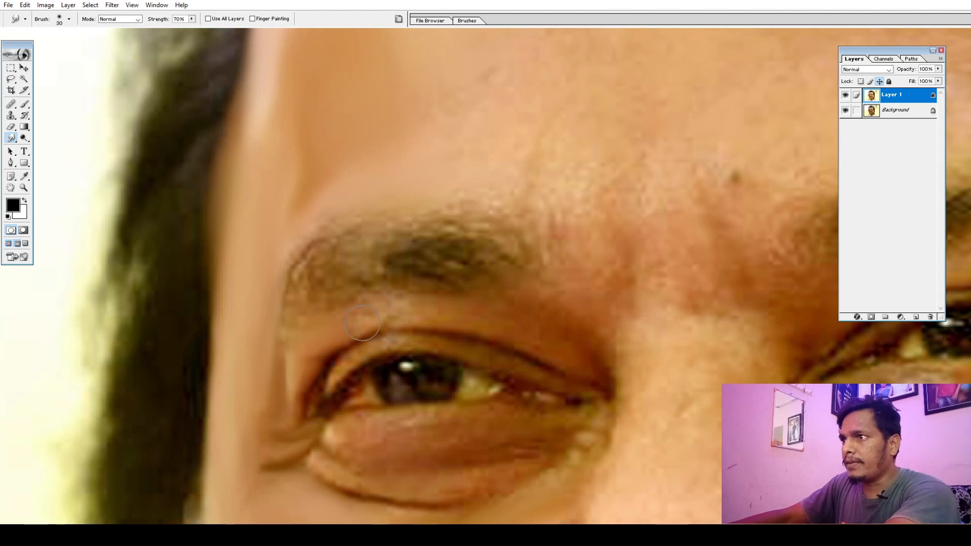
key(bracketright)
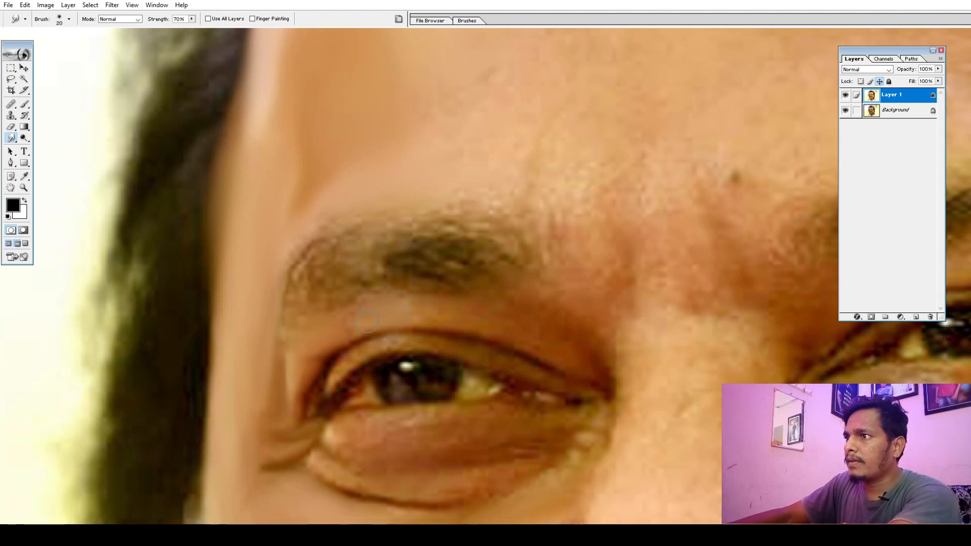
key(bracketleft)
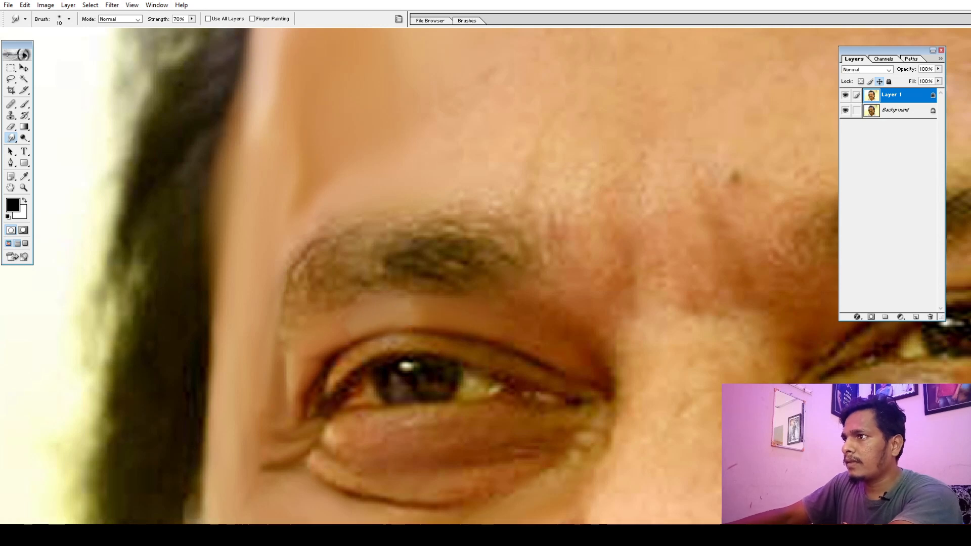
- Smooth the upper eyelid skin toward the inner eye corner and nose bridge with a 10 to 20 px Smudge brush
key(bracketright)
key(bracketleft)
key(bracketright)
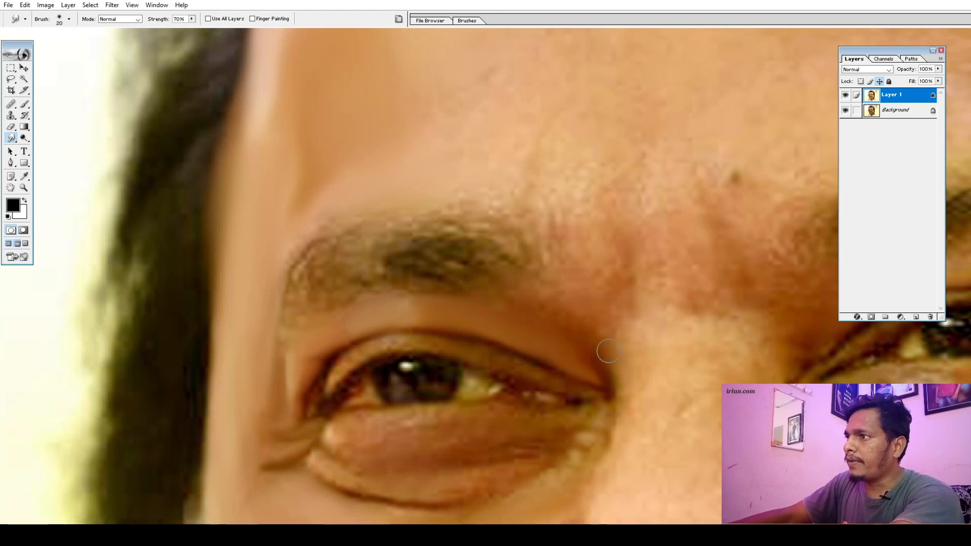
key(bracketleft)
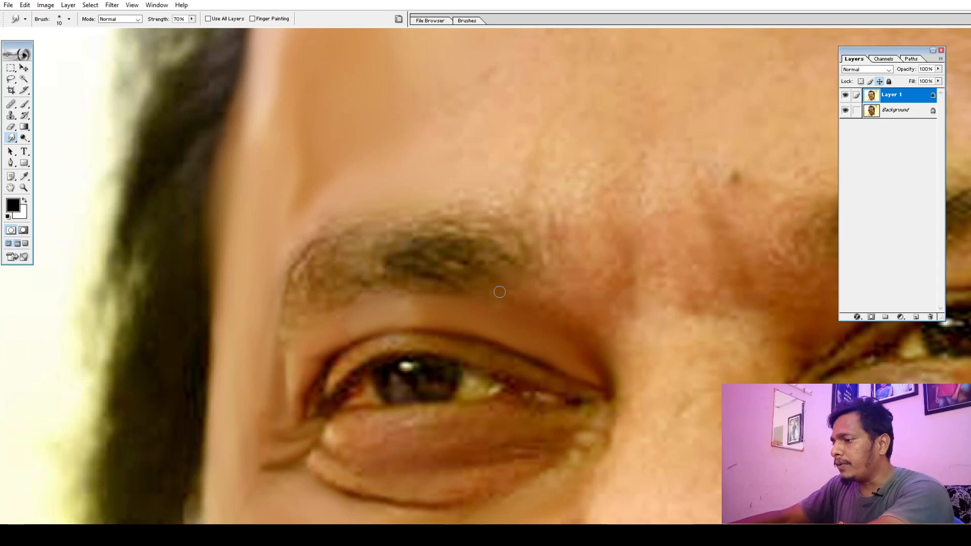
- Smudge the reddish skin between the eyebrow's inner end and the nose bridge with a 30 to 40 px brush
key(bracketright)
key(bracketleft)
key(bracketright)
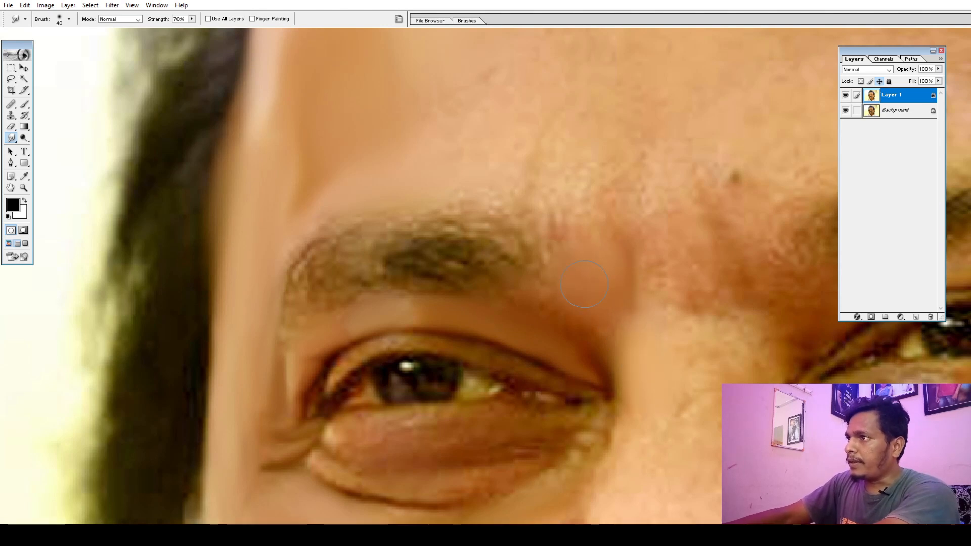
key(bracketleft)
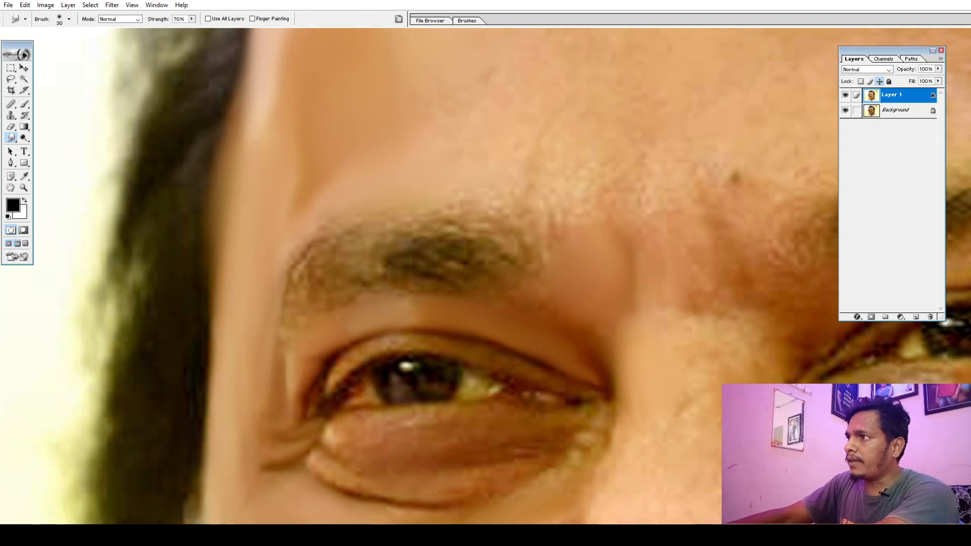
- Refine the skin between the eyebrow's inner end and the inner eye corner with a 20 px Smudge brush
scroll(649, 334, down, 1)
key(bracketleft)
key(bracketleft)
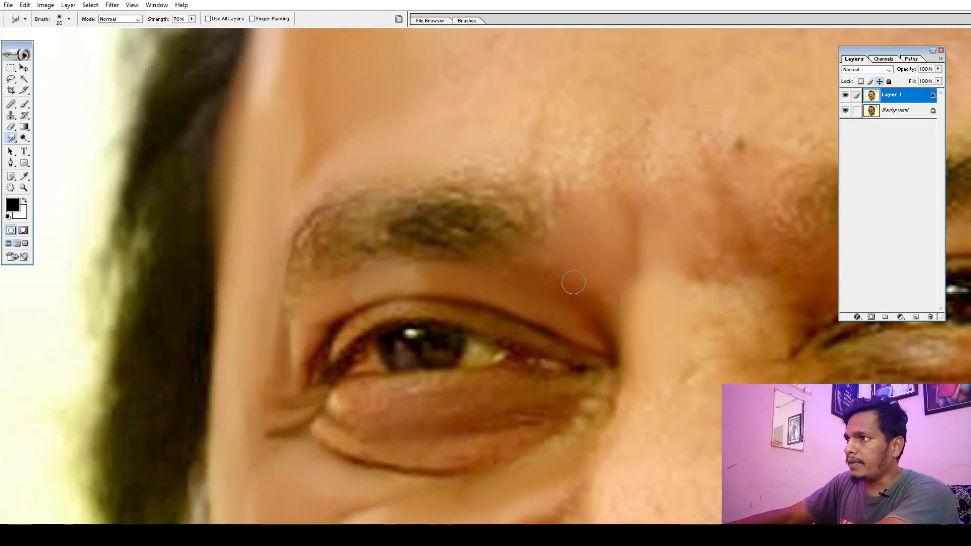
key(bracketright)
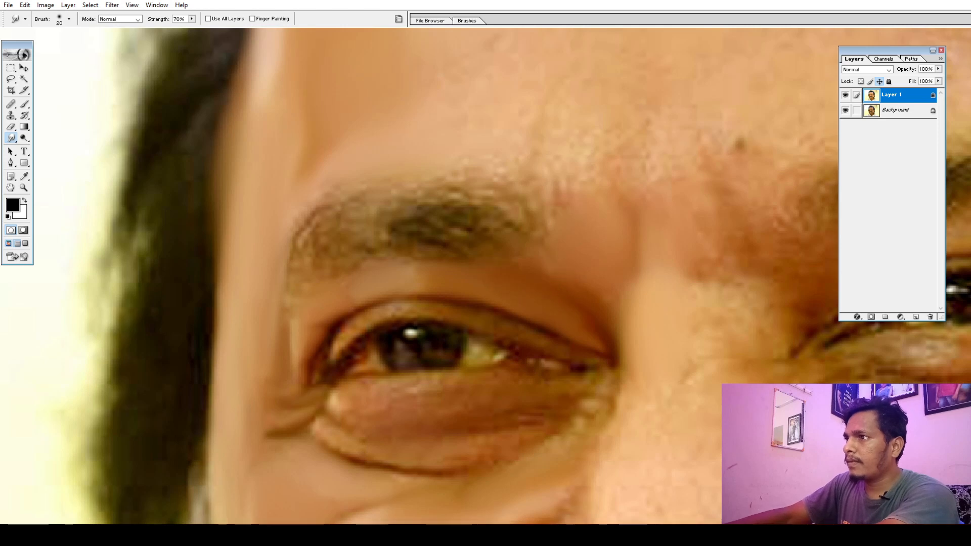
- Smudge the cheek crease and the skin below the eye's outer corner with a 10 to 20 px brush
key(space)
mouse_move(493, 513)
mouse_down()
mouse_move(557, 406)
mouse_move(567, 341)
mouse_up()
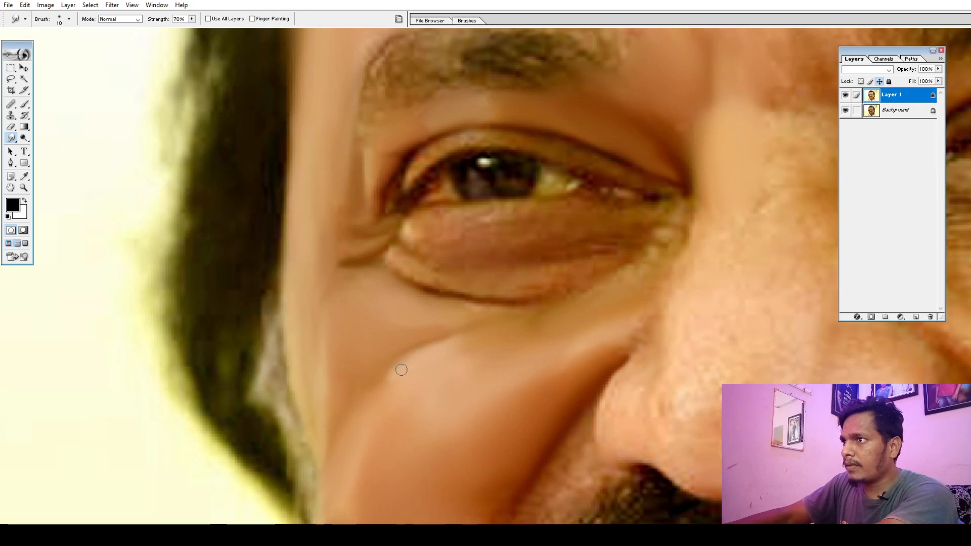
key(bracketleft)
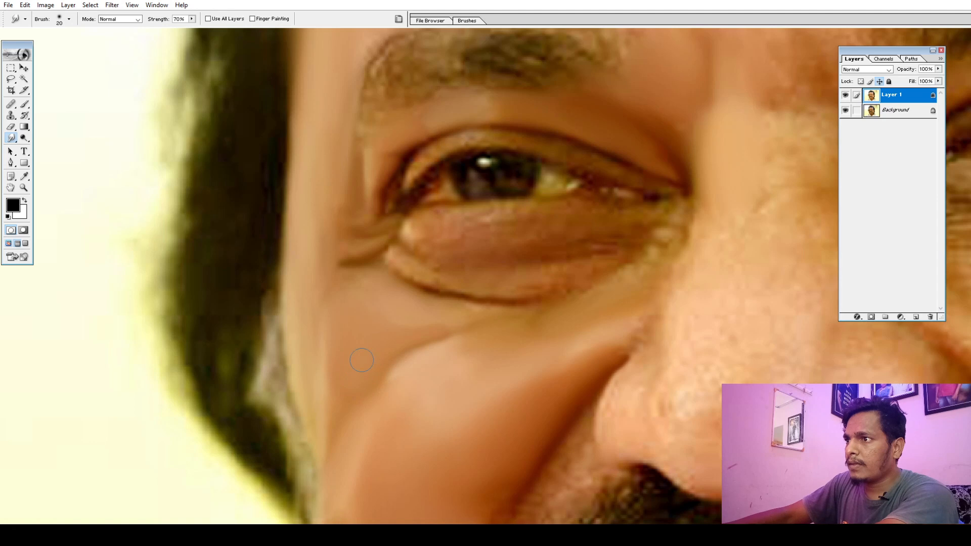
key(bracketright)
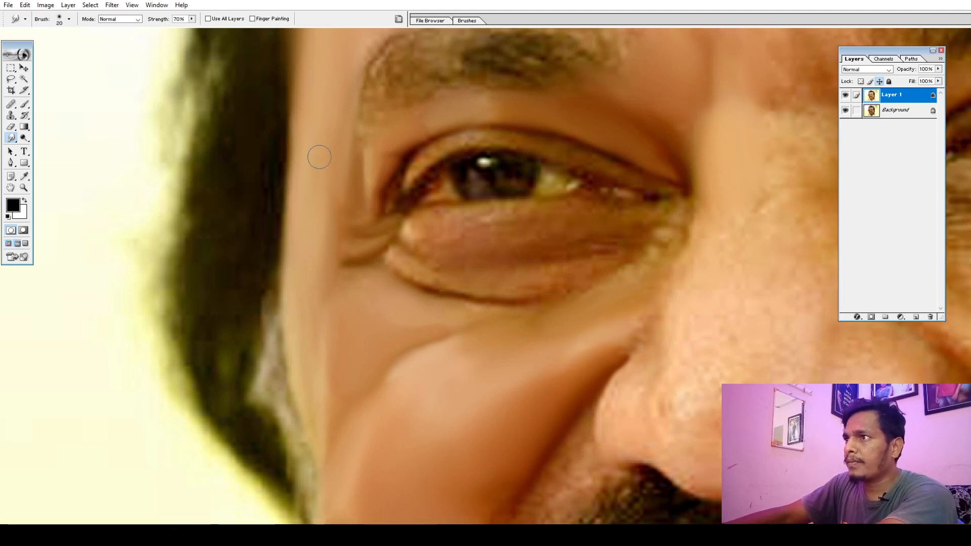
- Smooth the lower cheek between the face outline and the moustache's end with a 20 to 30 px Smudge brush
scroll(546, 377, down, 10)
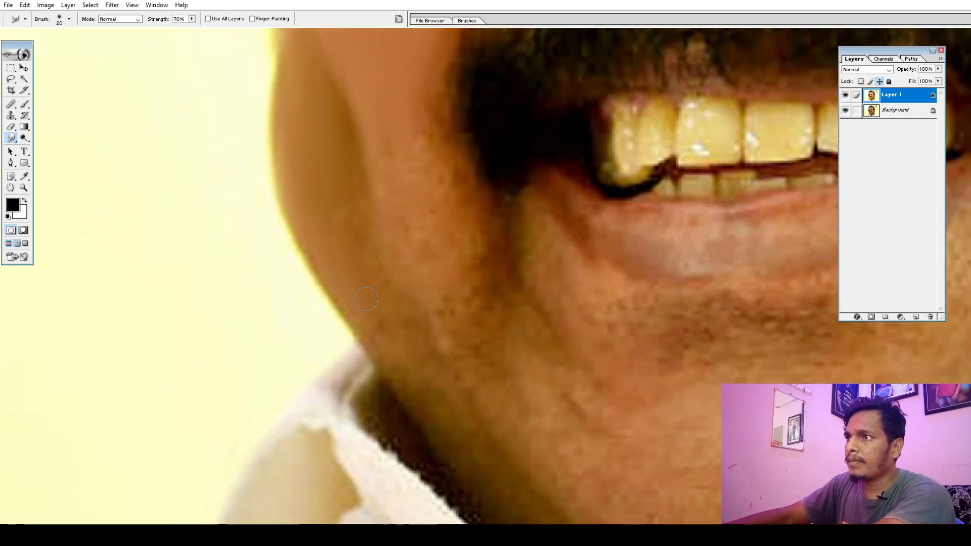
key(bracketright)
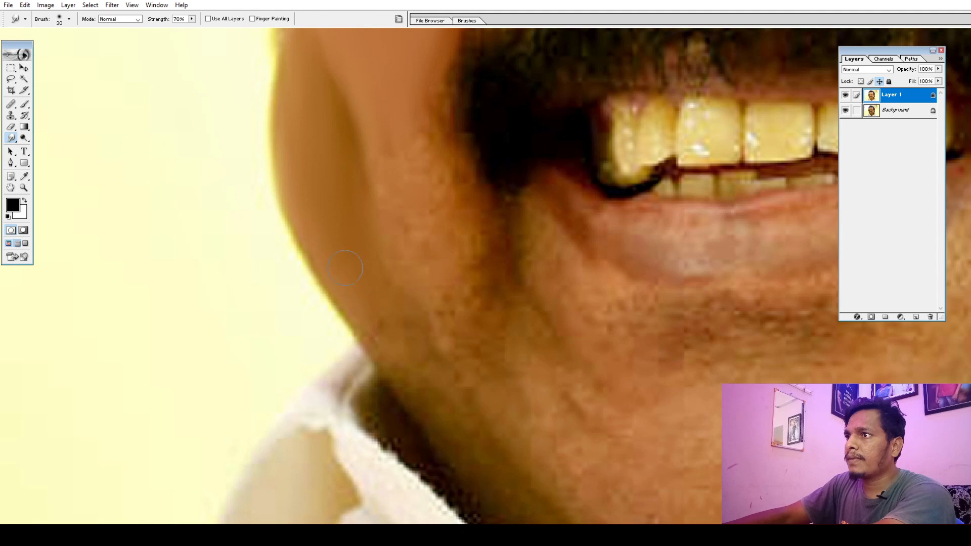
scroll(400, 243, up, 3)
key(bracketleft)
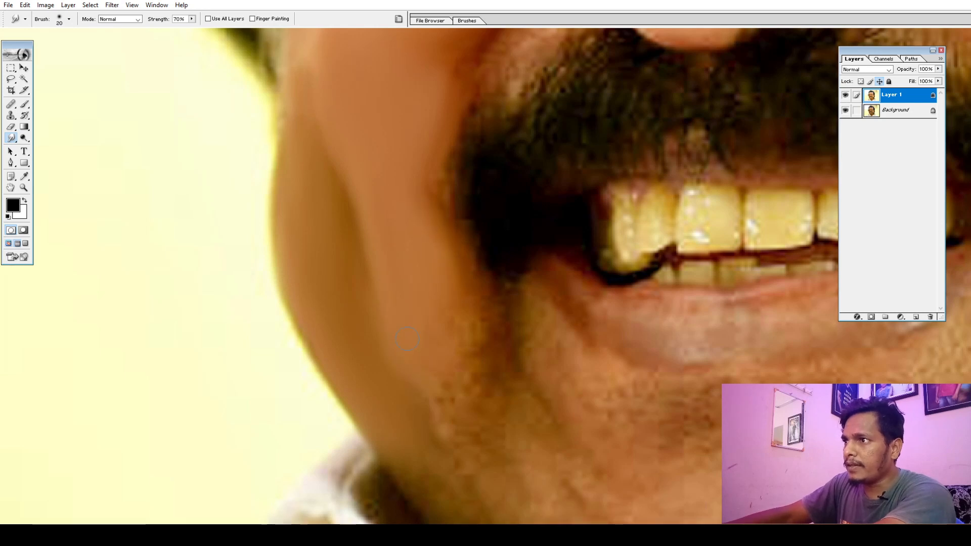
key(bracketright)
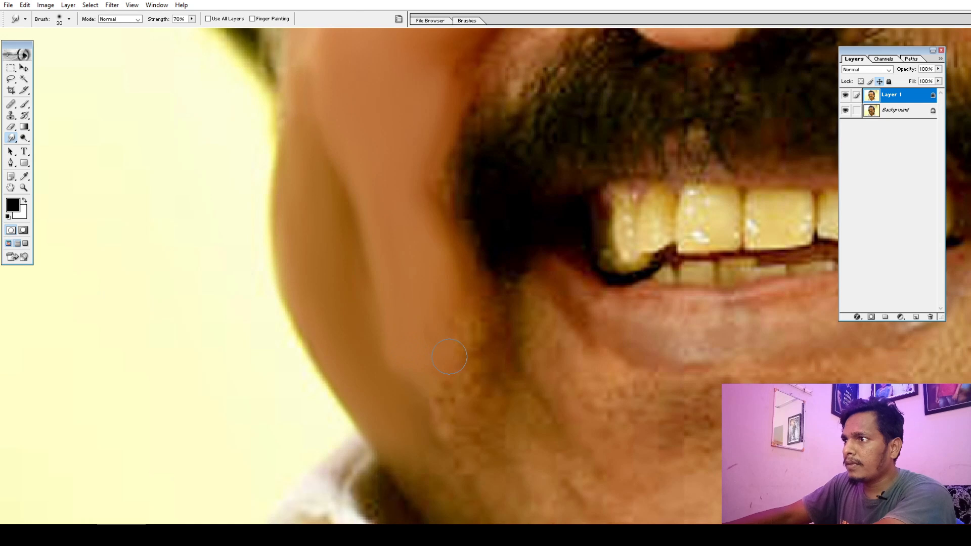
- Smudge the stubbly jaw skin from the mouth corner down to the shirt collar, using a brush of about 20 px
key(bracketleft)
mouse_move(409, 427)
mouse_down()
mouse_move(425, 471)
mouse_move(429, 378)
mouse_up()
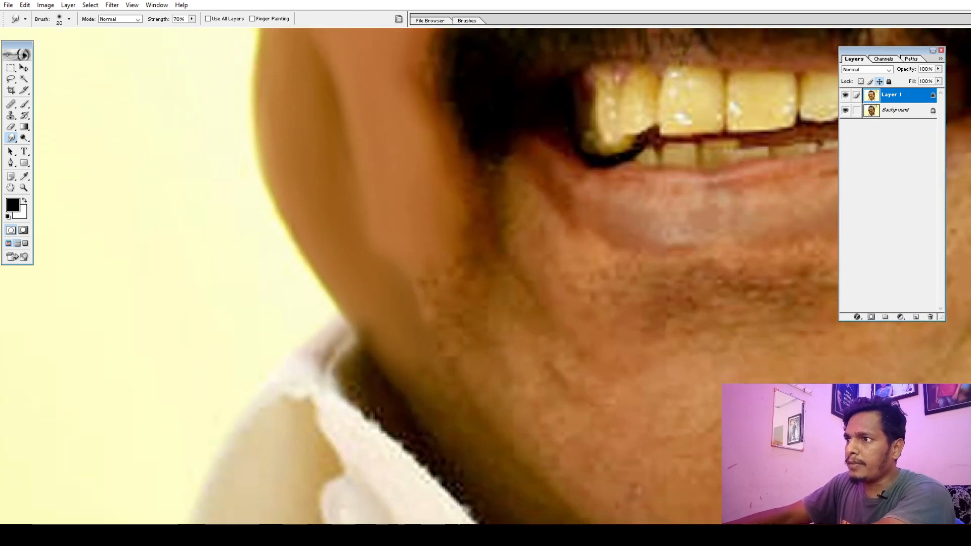
drag(444, 412, 496, 456)
key(])
mouse_move(456, 262)
mouse_down()
mouse_move(470, 297)
mouse_move(457, 268)
mouse_move(448, 282)
mouse_move(456, 313)
mouse_move(442, 265)
mouse_up()
key(])
key([)
drag(448, 334, 473, 373)
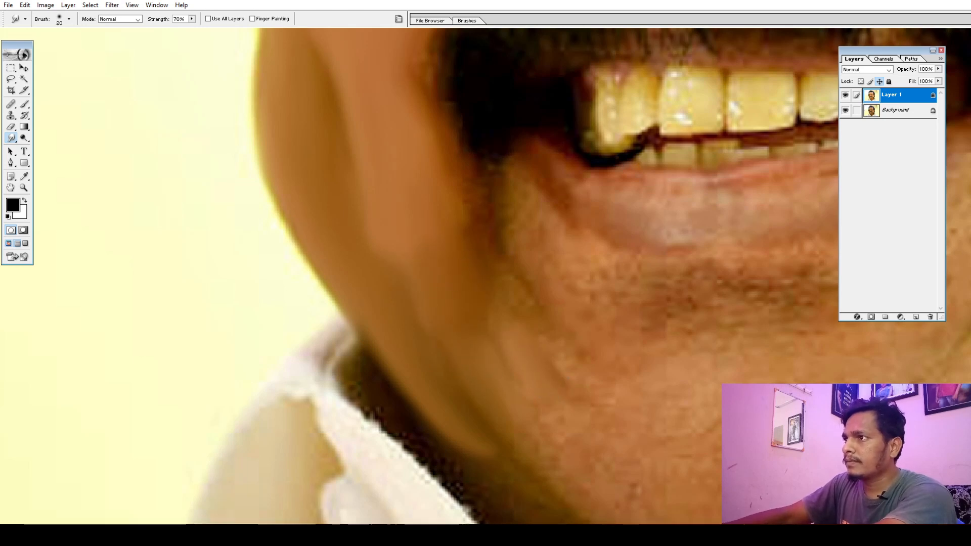
- Examine the smoothed skin on the whole face and move to a close view of the nose and moustache
key(ctrl+minus)
key(ctrl+minus)
key(ctrl+minus)
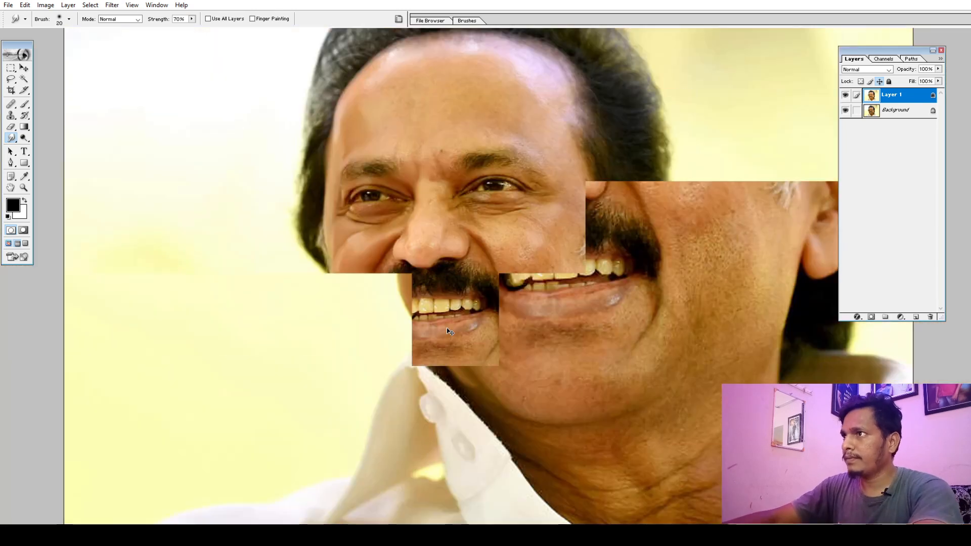
drag(93, 29, 730, 390)
mouse_move(424, 241)
mouse_down()
mouse_move(461, 311)
mouse_move(440, 293)
mouse_up()
ctrl+click(503, 408)
drag(331, 241, 399, 239)
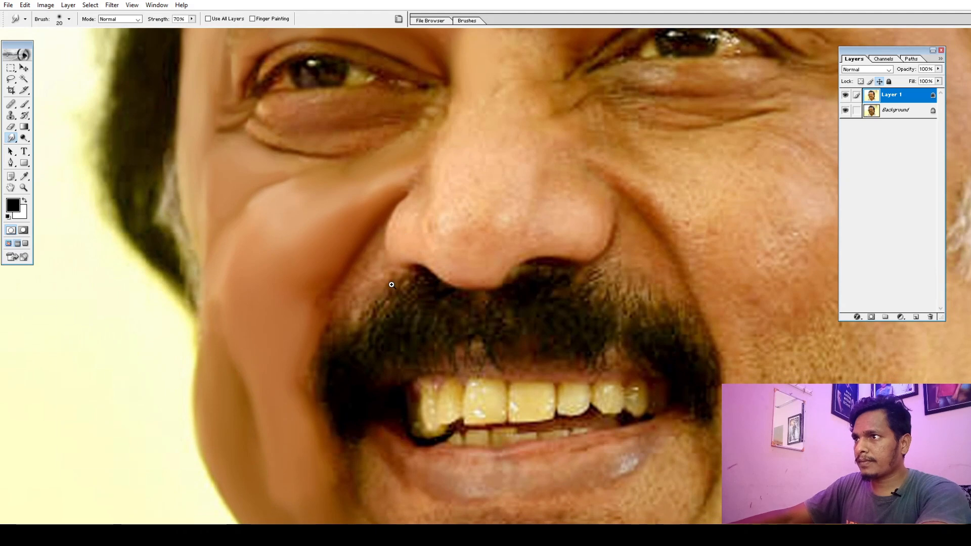
ctrl+click(392, 285)
drag(556, 222, 403, 302)
drag(356, 322, 385, 303)
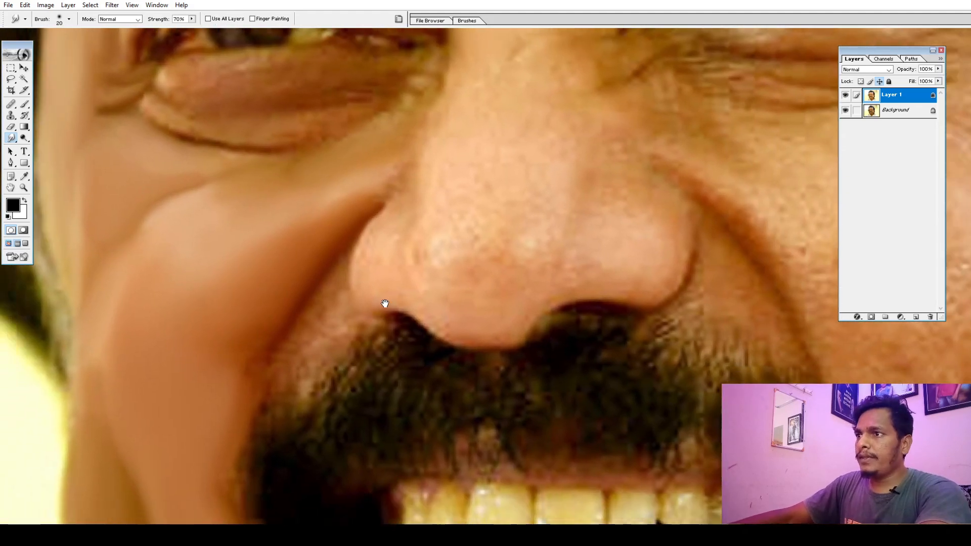
- Sample a light skin tone and smudge the skin between the smile crease and the nostril with a 9 to 10 px brush
key(i)
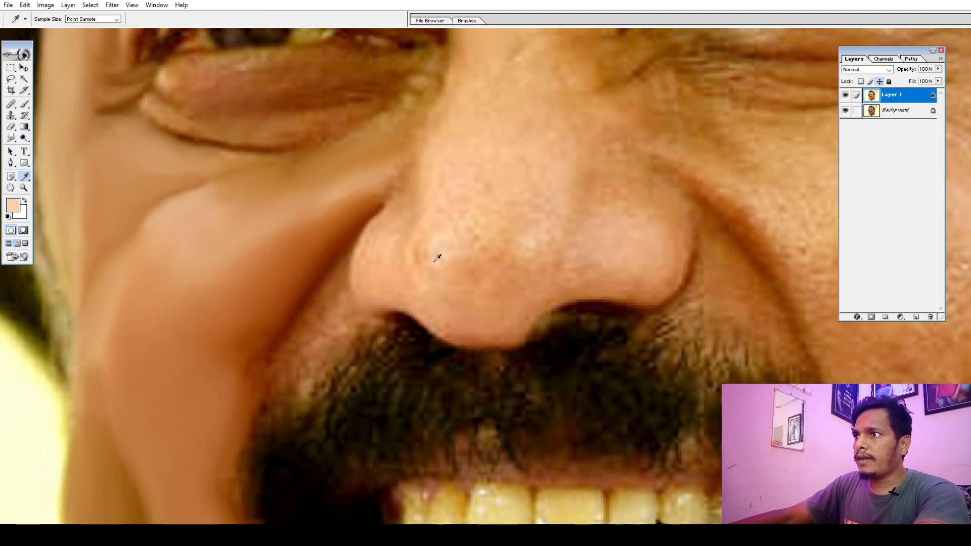
click(10, 138)
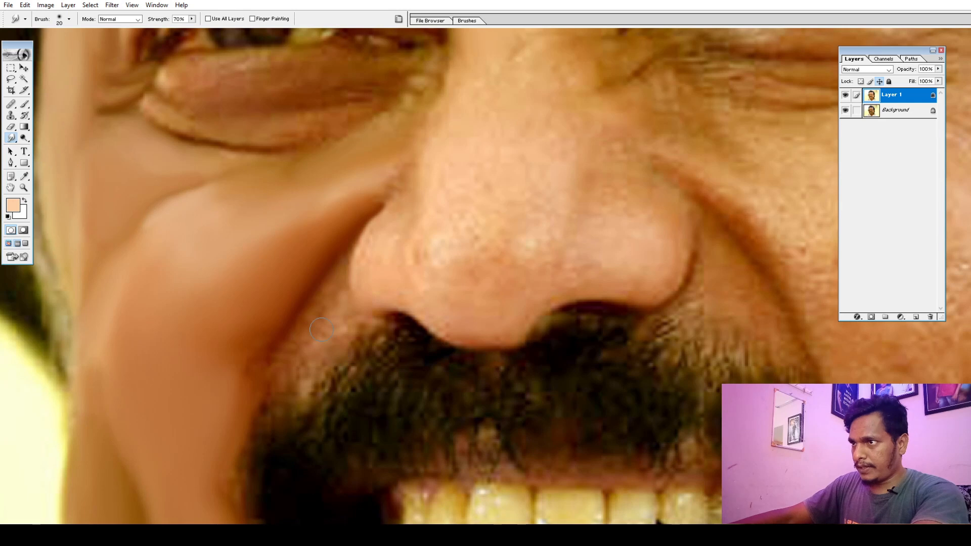
key(bracketleft)
mouse_move(330, 328)
mouse_down()
mouse_move(311, 349)
mouse_move(319, 315)
mouse_move(295, 343)
mouse_up()
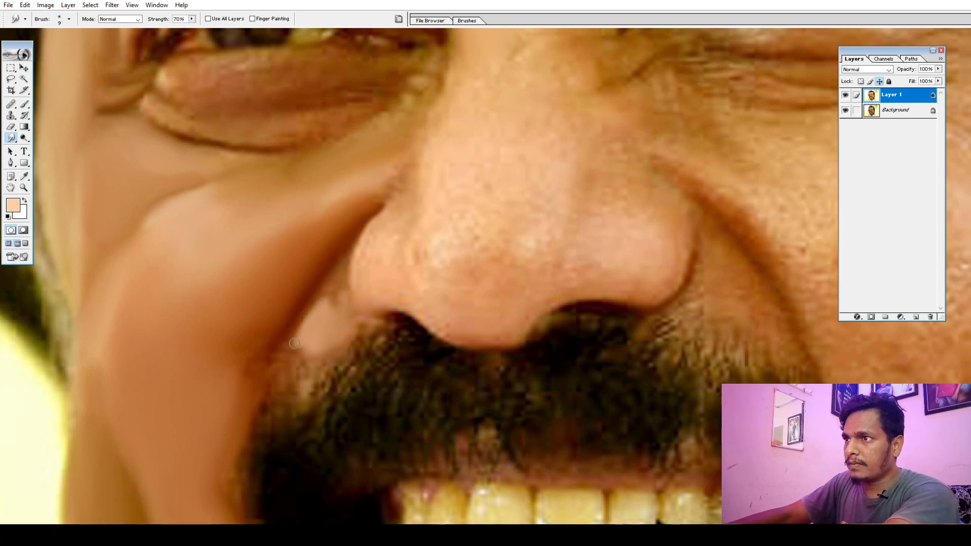
mouse_move(318, 310)
mouse_down()
mouse_move(330, 298)
mouse_move(333, 325)
mouse_up()
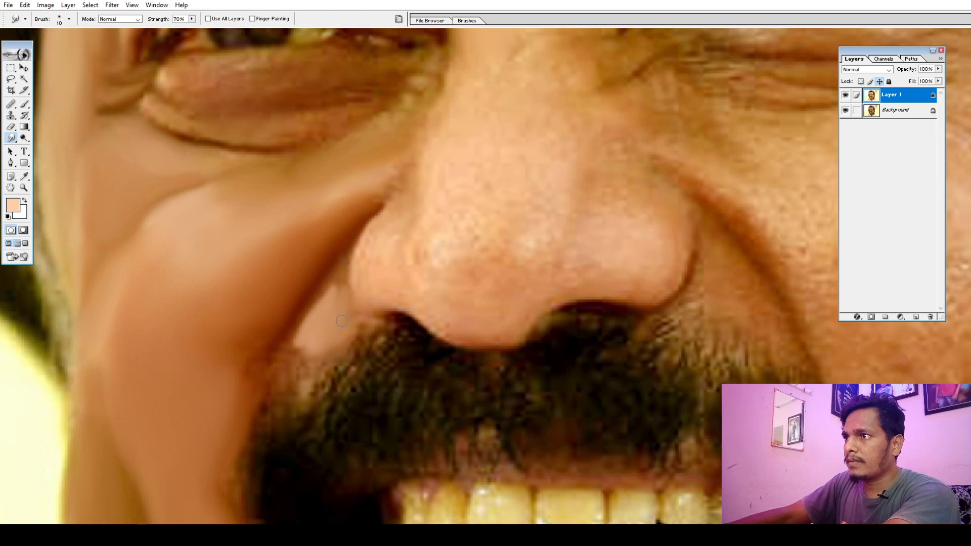
mouse_move(338, 286)
mouse_down()
mouse_move(339, 275)
mouse_move(337, 285)
mouse_up()
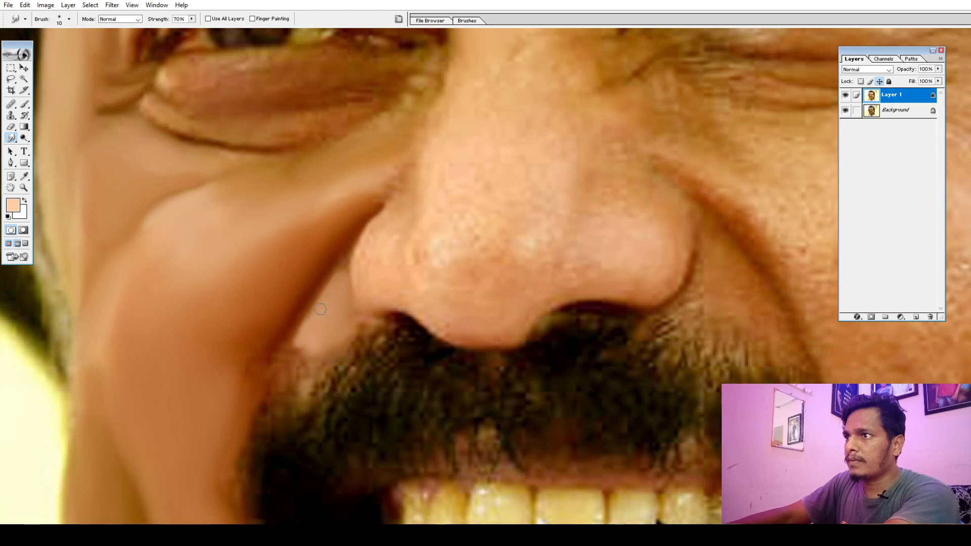
mouse_move(327, 322)
mouse_down()
mouse_move(293, 360)
mouse_move(305, 337)
mouse_up()
key(bracketleft)
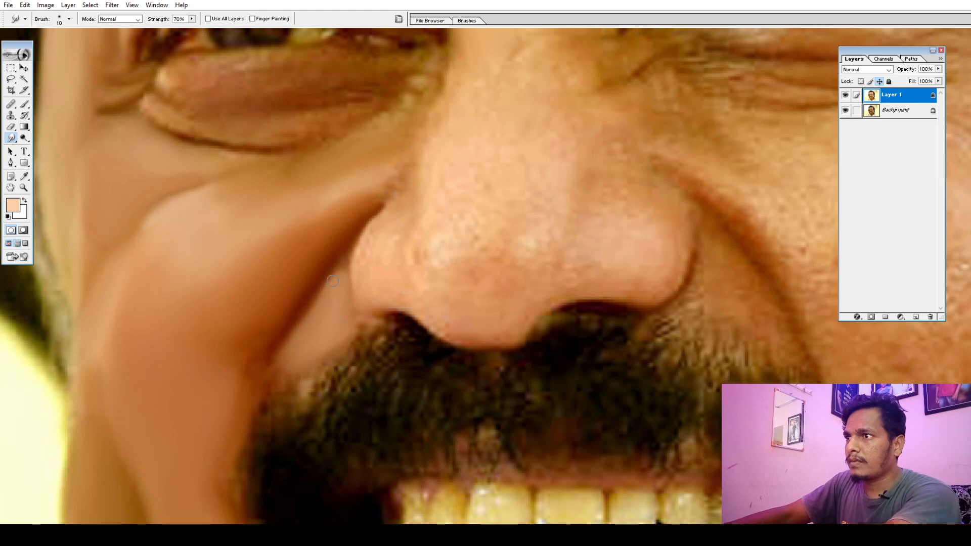
- Blend the smile crease from the nostril down to the moustache's edge, varying the Smudge brush between 9 and 30 px
drag(300, 351, 281, 379)
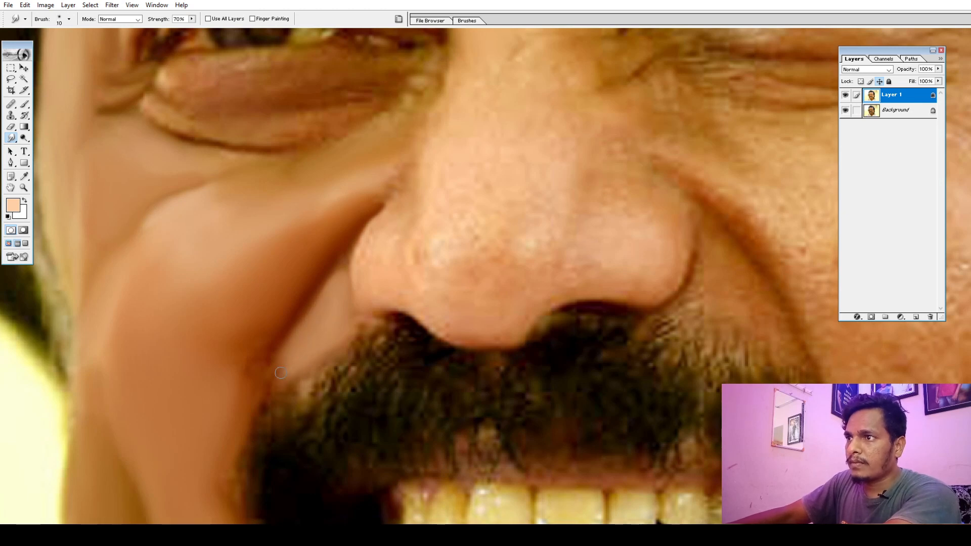
key(bracketright)
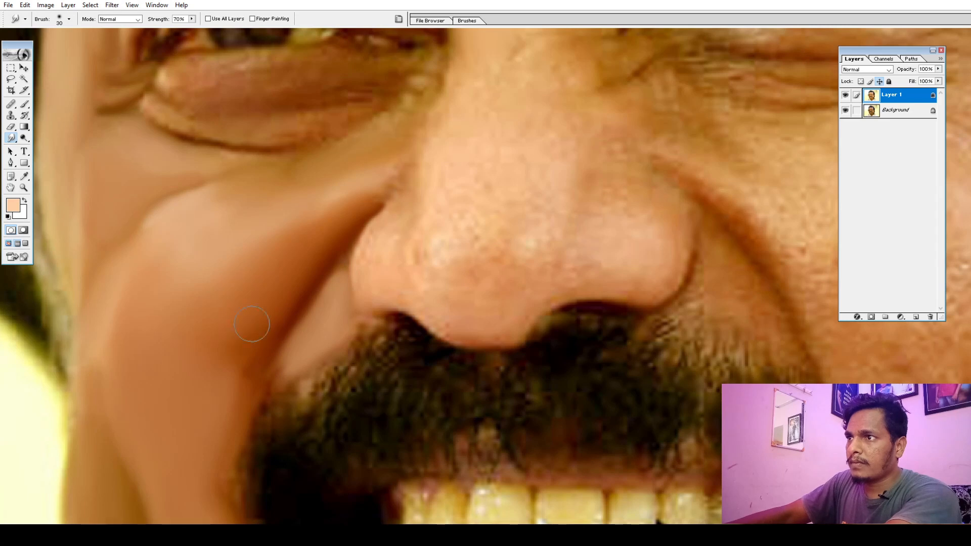
key(bracketleft)
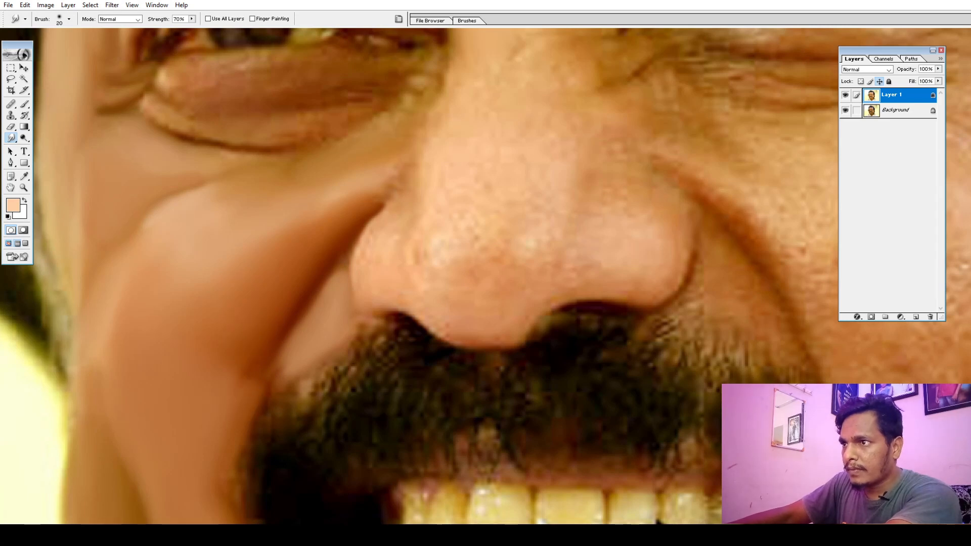
drag(299, 355, 280, 369)
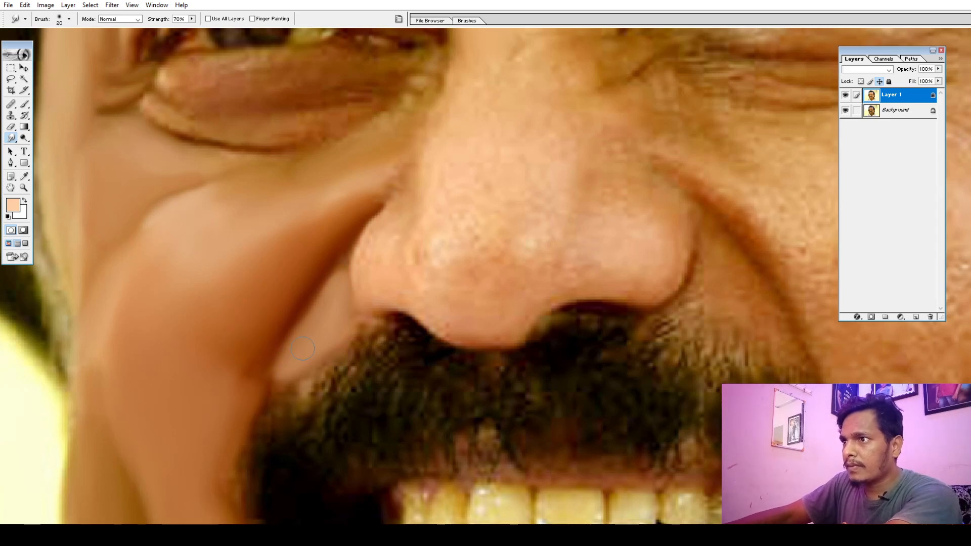
drag(329, 285, 347, 261)
key(bracketright)
key(bracketleft)
key(bracketleft)
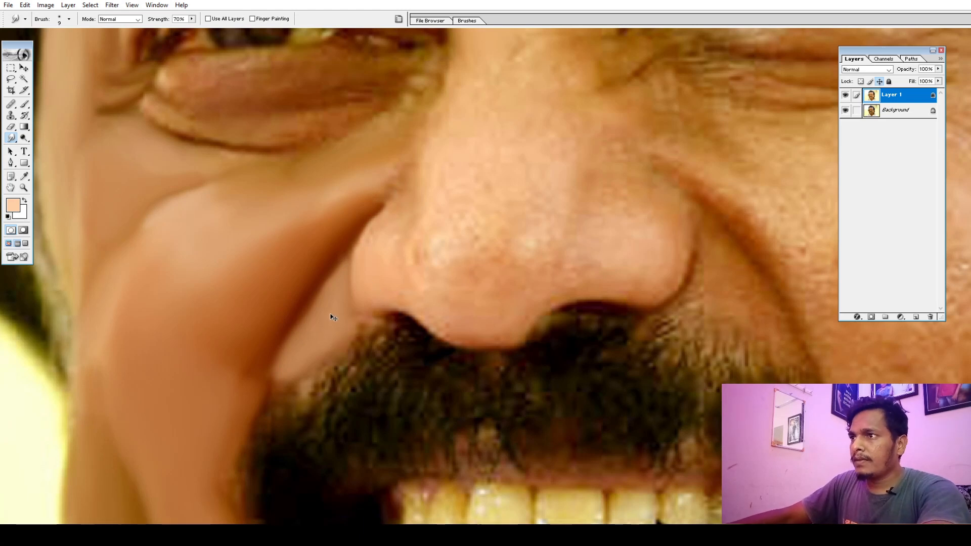
- Smudge the upper eyelid strip between the lid crease and the lashes with a 7 to 9 px brush
key(ctrl+0)
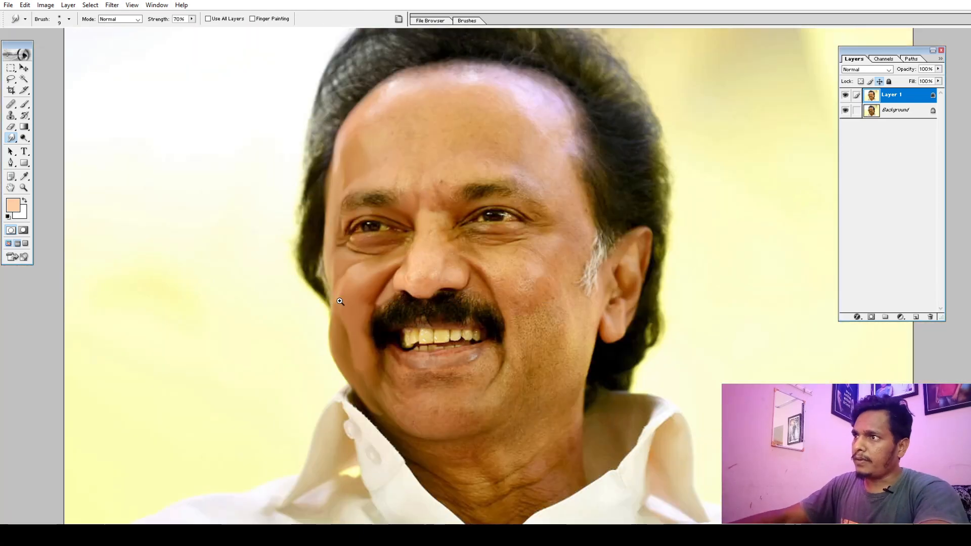
ctrl+click(332, 304)
ctrl+click(465, 305)
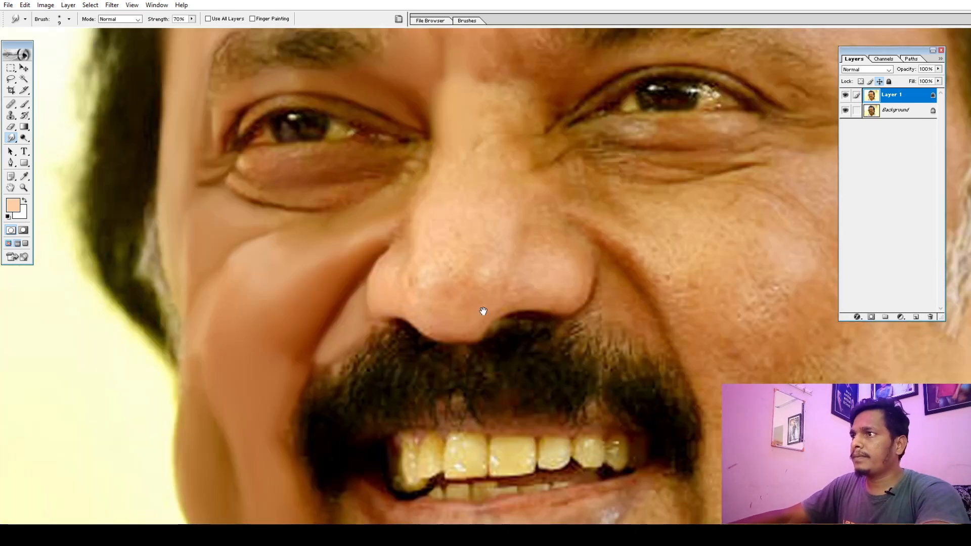
scroll(481, 310, up, 3)
ctrl+click(504, 252)
mouse_move(391, 338)
mouse_down()
mouse_move(479, 307)
mouse_move(451, 318)
mouse_move(452, 365)
mouse_up()
ctrl+click(424, 297)
key(bracketleft)
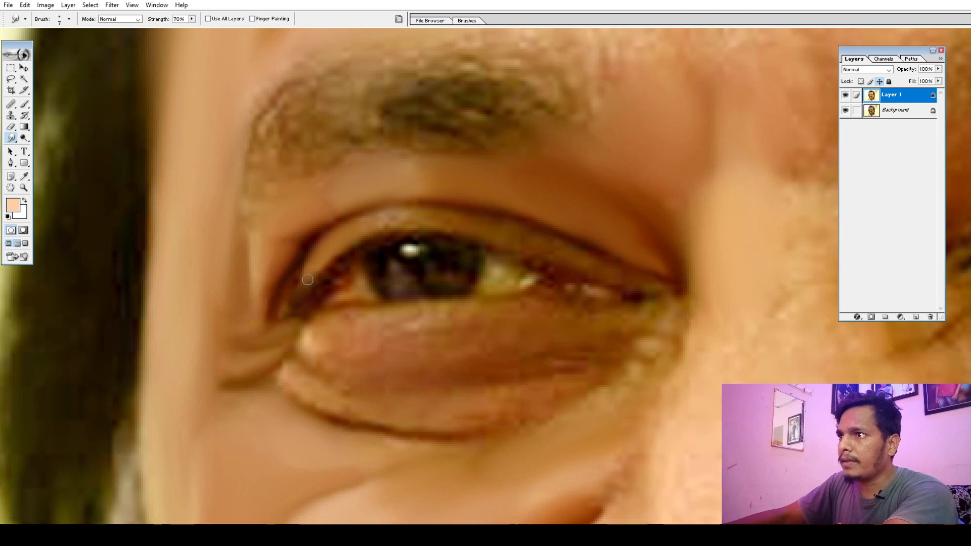
key(bracketright)
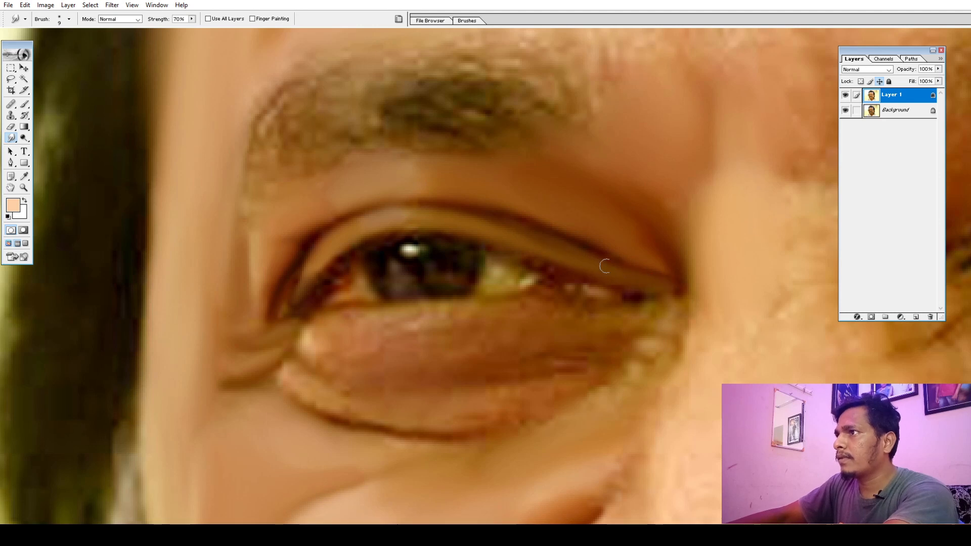
- Smooth the upper and lower lash lines around the eyeball into clean dark edges with an 8 to 9 px Smudge brush
mouse_move(653, 298)
mouse_down()
mouse_move(571, 305)
mouse_move(598, 307)
mouse_move(449, 297)
mouse_move(475, 303)
mouse_move(322, 317)
mouse_up()
key(bracketleft)
mouse_move(354, 256)
mouse_down()
mouse_move(410, 237)
mouse_move(342, 254)
mouse_move(448, 238)
mouse_move(433, 233)
mouse_move(539, 262)
mouse_up()
drag(346, 264, 330, 289)
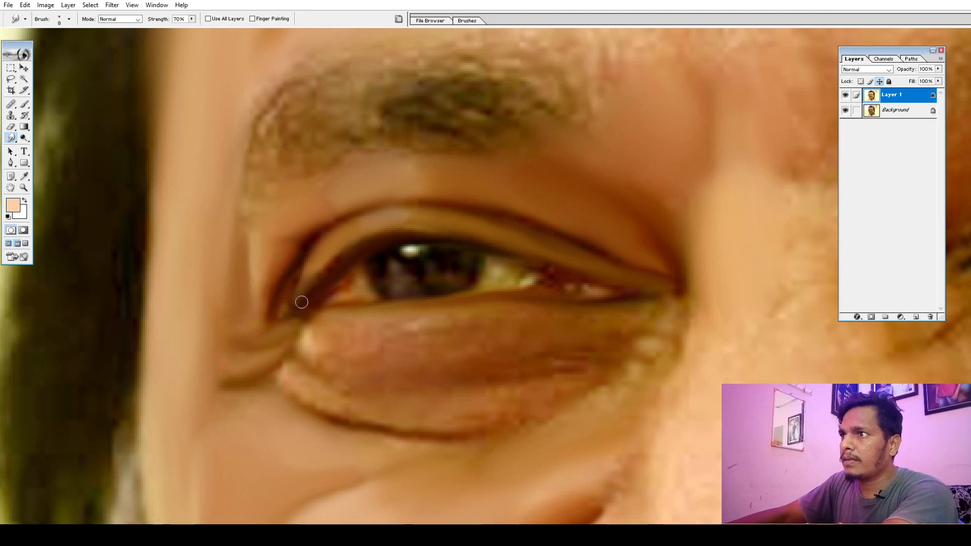
- Smudge the skin directly beneath the lower lash line to an even tone, starting at the outer corner, with a brush up to 20 px
key(bracketright)
key(bracketright)
key(bracketright)
key(bracketright)
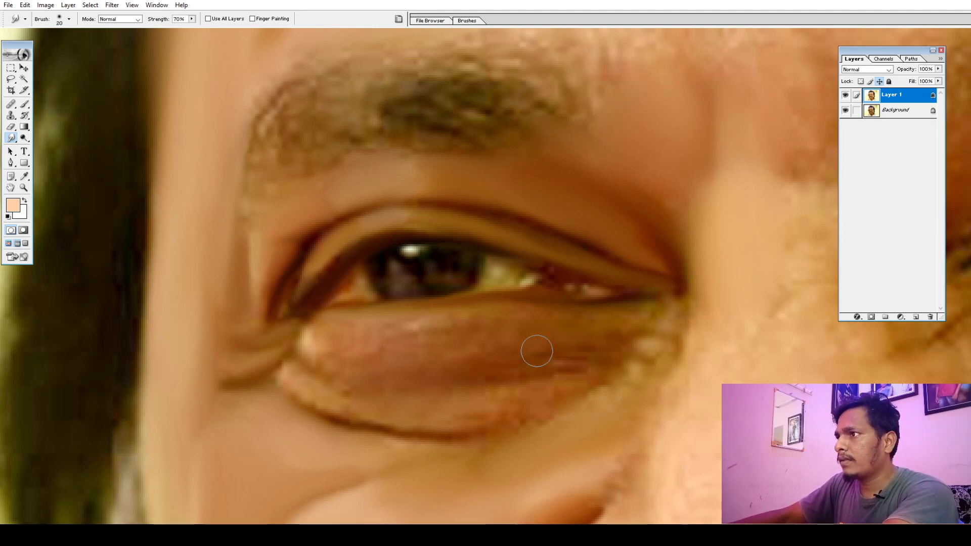
key(bracketleft)
key(bracketleft)
drag(306, 338, 323, 365)
key(bracketright)
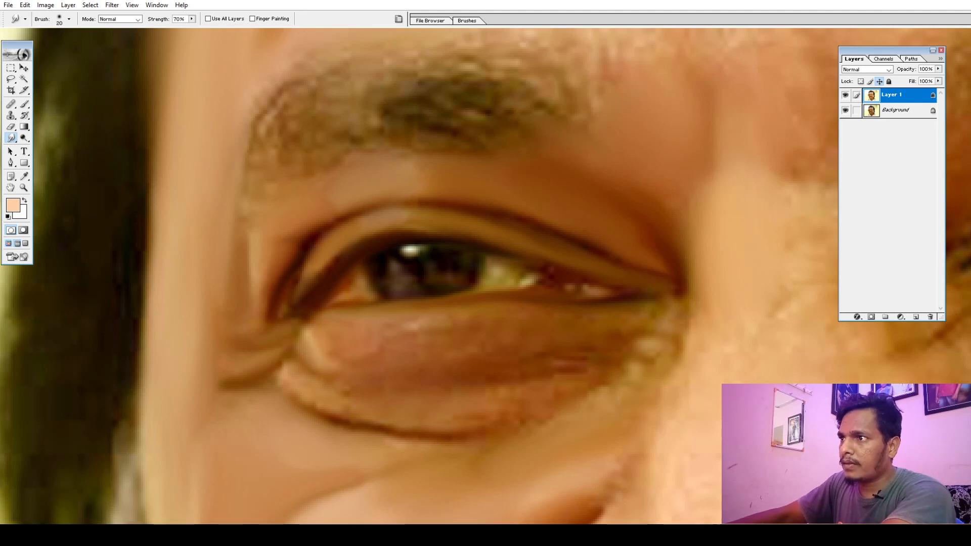
mouse_move(435, 335)
mouse_down()
mouse_move(531, 333)
mouse_move(466, 332)
mouse_move(481, 344)
mouse_up()
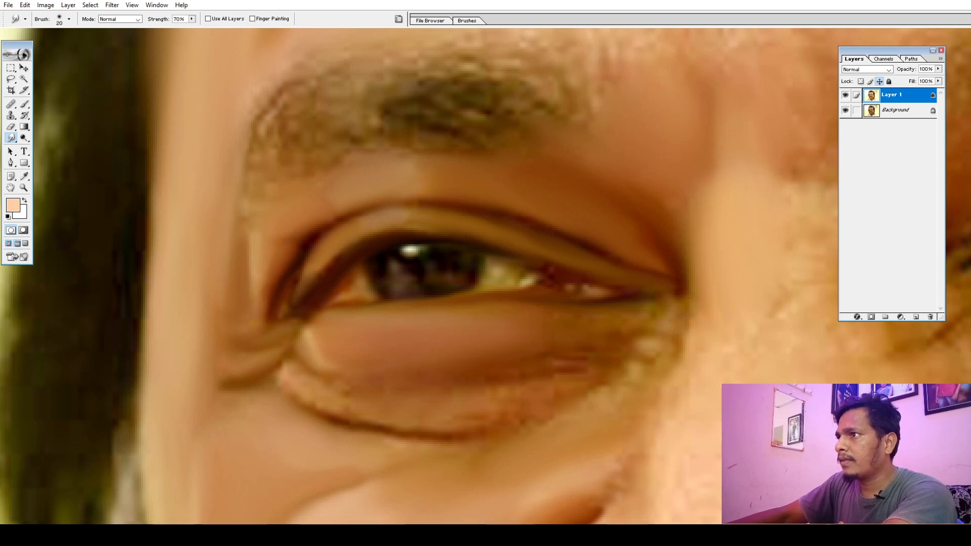
- Smooth the under-eye bag, its lower crease and the skin near the inner eye corner with a 9 to 20 px Smudge brush
key(bracketleft)
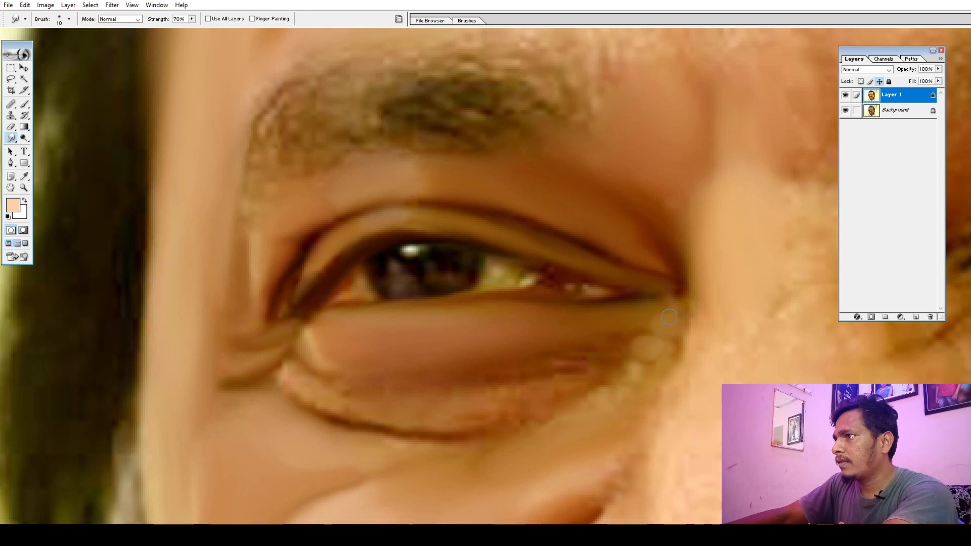
key(bracketleft)
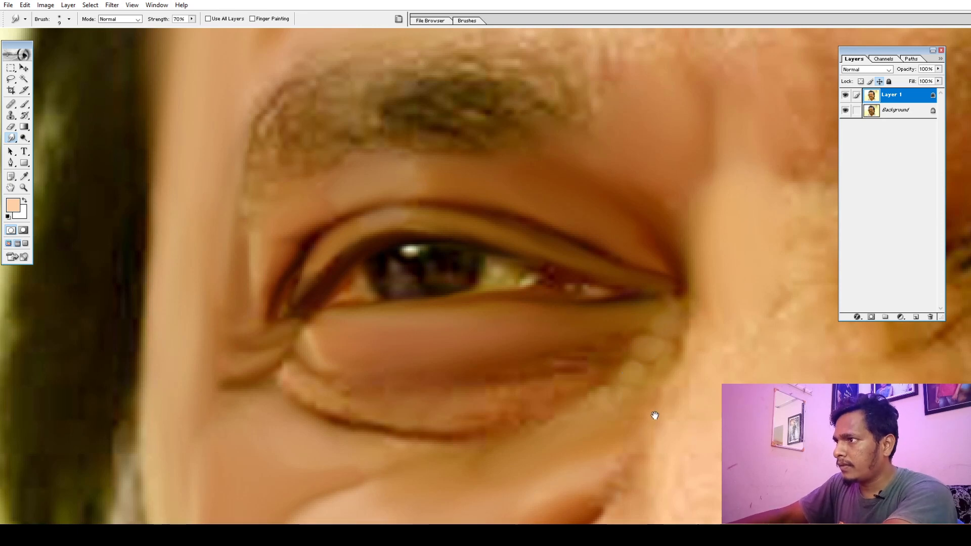
drag(655, 415, 654, 356)
key(bracketright)
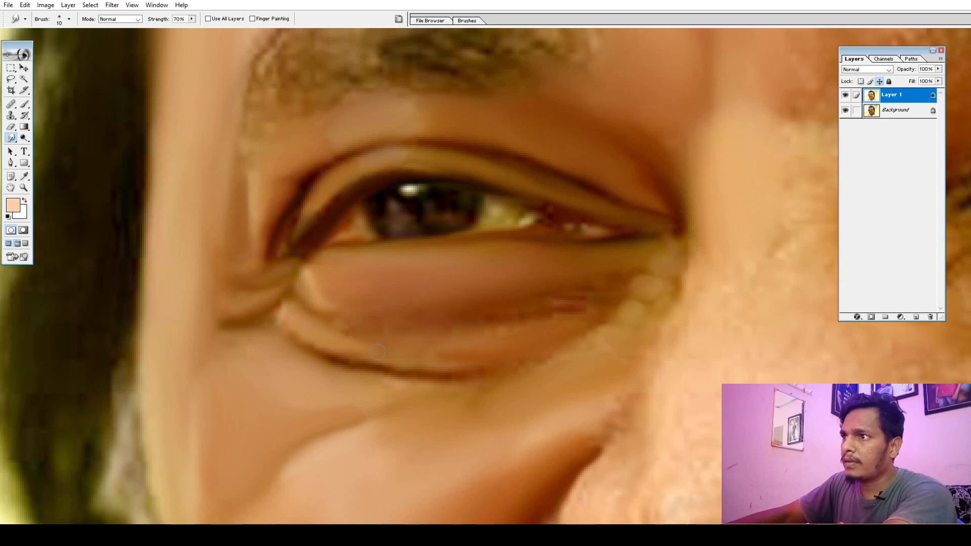
mouse_move(408, 349)
mouse_down()
mouse_move(447, 343)
mouse_move(409, 347)
mouse_move(521, 349)
mouse_move(569, 309)
mouse_up()
key(bracketright)
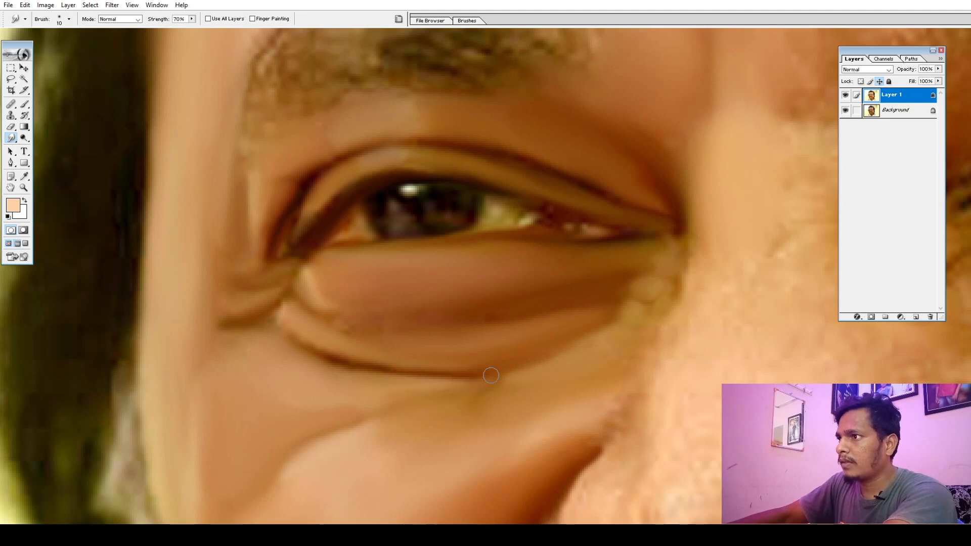
key(bracketright)
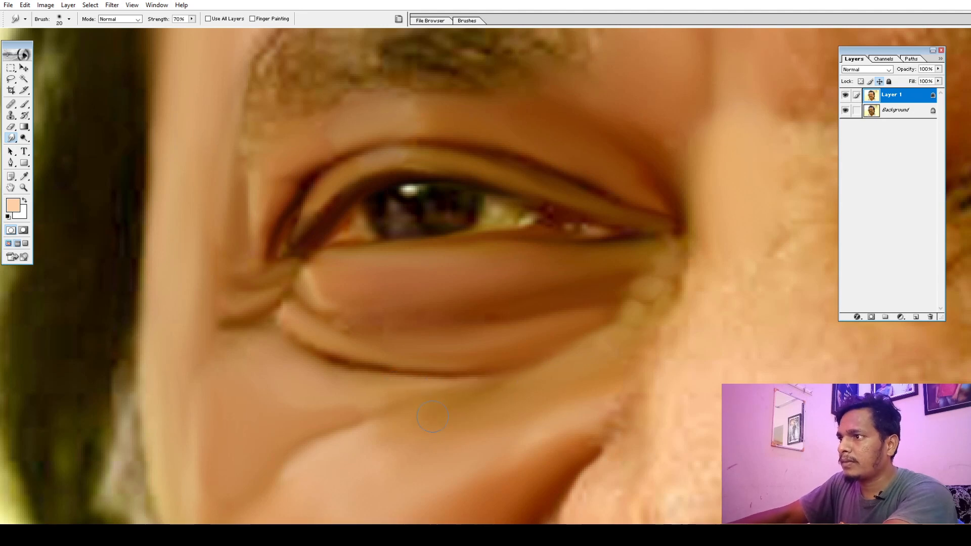
key(bracketleft)
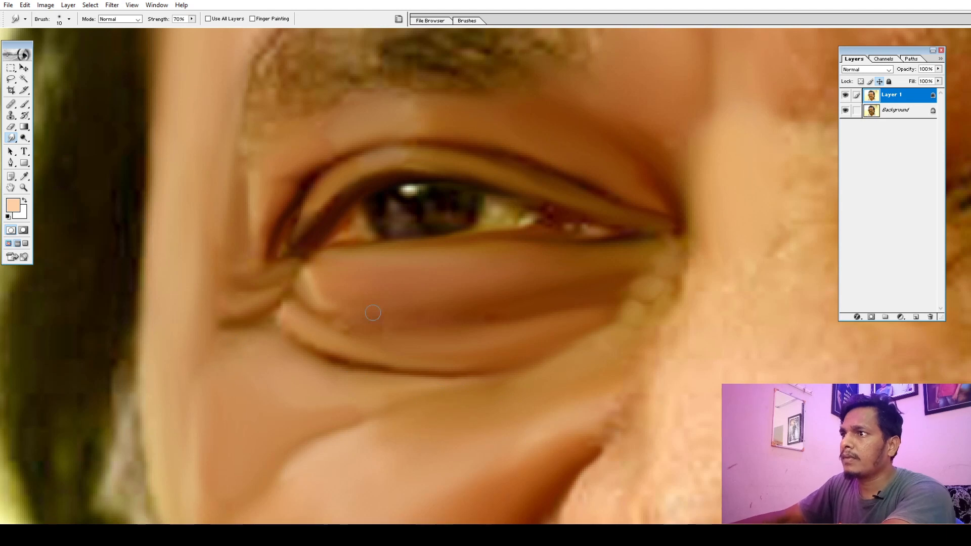
key(bracketright)
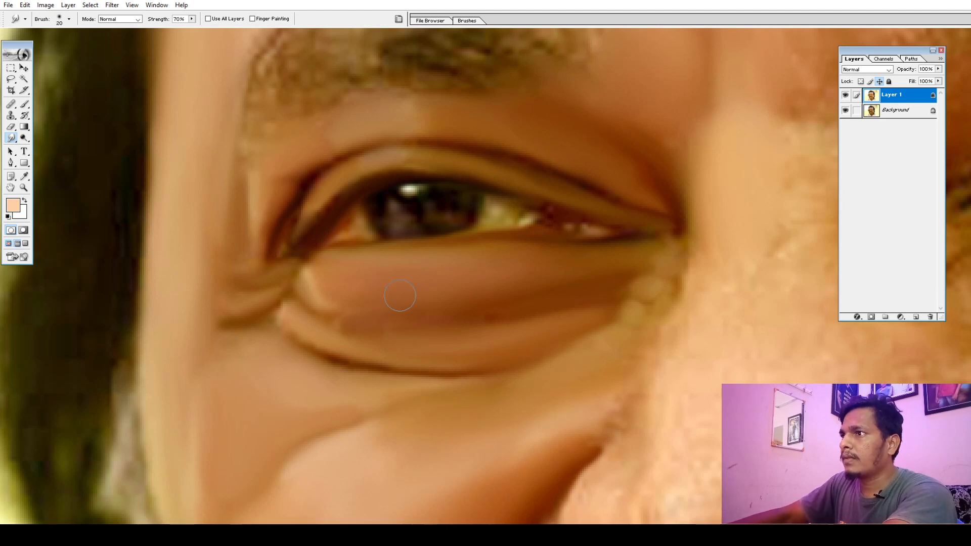
- Blend the upper end of the smile crease and the side of the nose up to the inner eye corner with a 20 to 40 px brush
drag(637, 389, 582, 314)
key(])
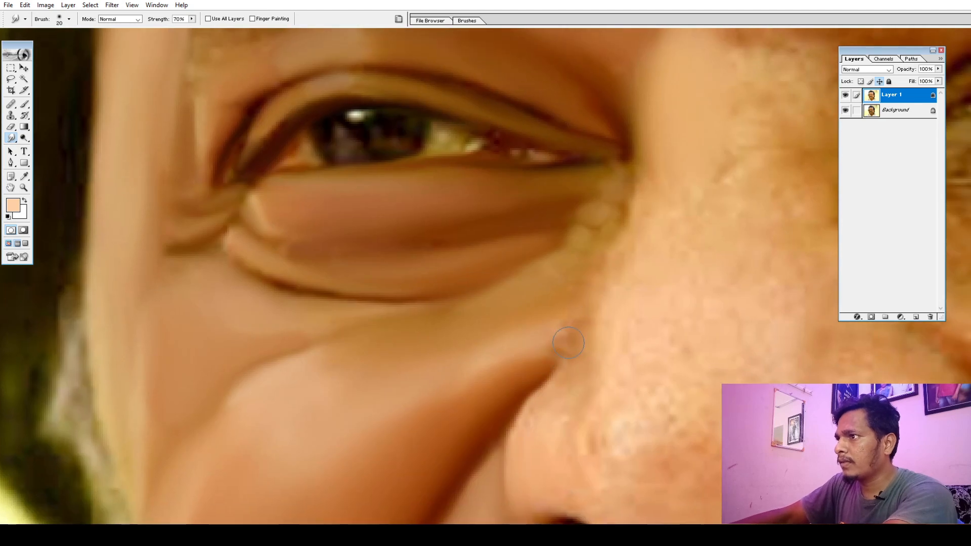
key([)
key(])
key(])
key(])
key(])
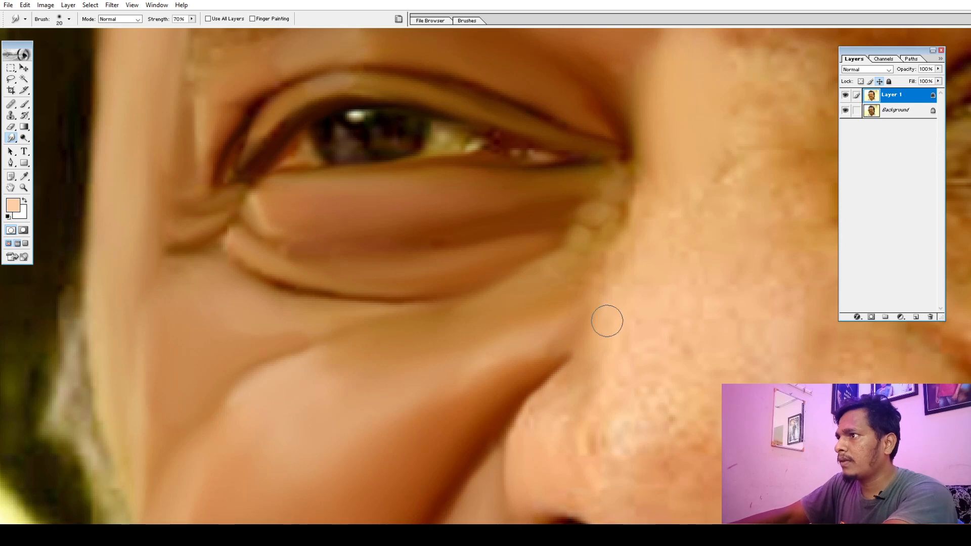
mouse_move(627, 147)
mouse_down()
mouse_move(629, 184)
mouse_move(636, 170)
mouse_move(613, 255)
mouse_up()
key(])
key(])
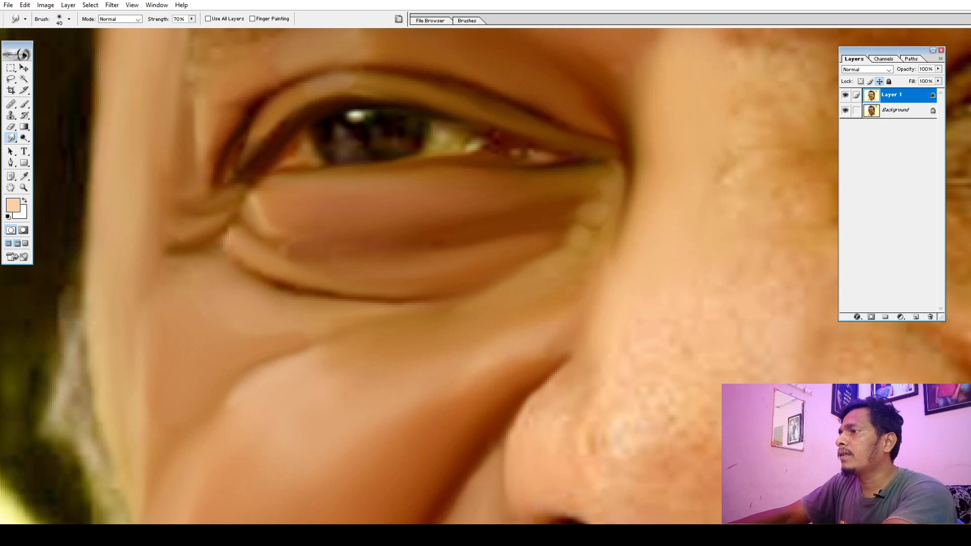
drag(645, 339, 622, 301)
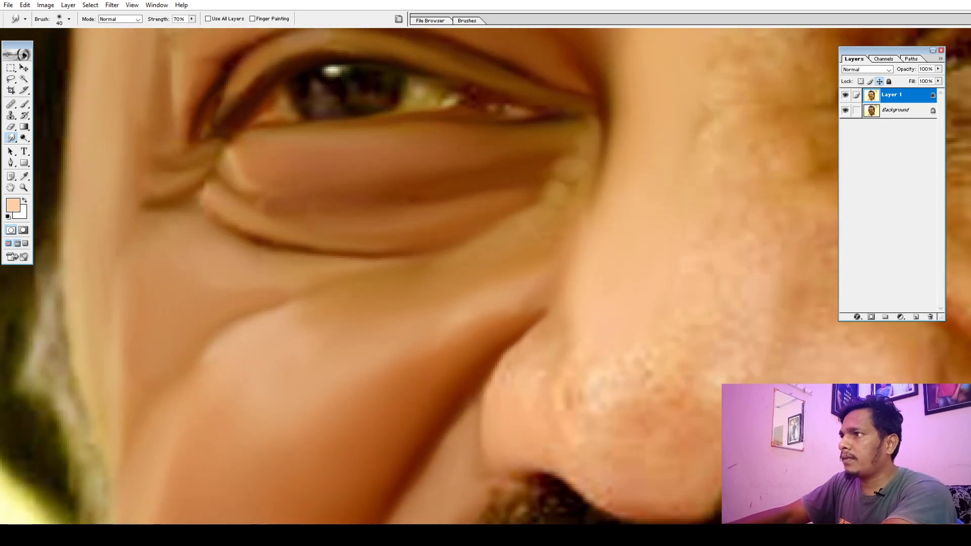
key(bracketleft)
key(bracketleft)
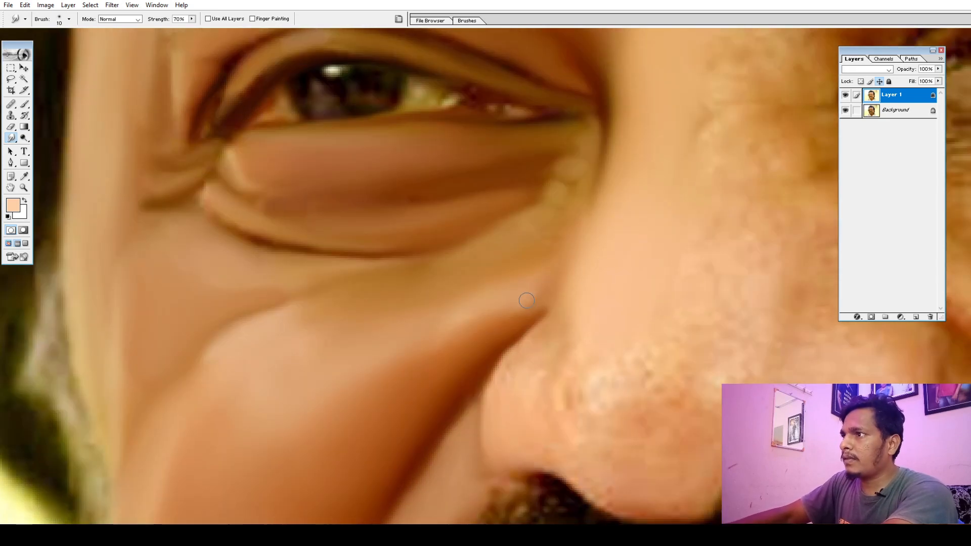
- Examine the smudged cheek, eye and temple at whole-face and close-up scale for smoothness and where highlights belong
key(ctrl+minus)
key(ctrl+minus)
key(ctrl+minus)
key(ctrl+minus)
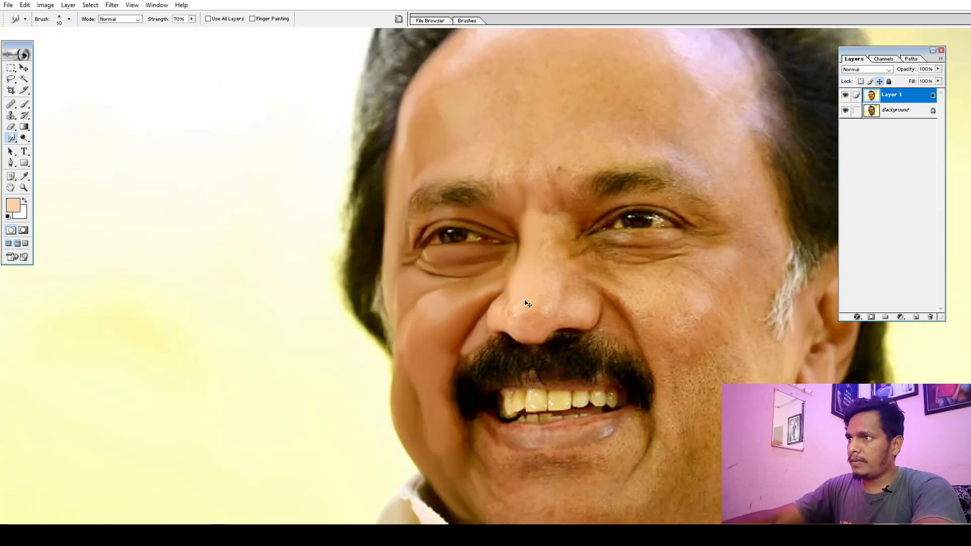
ctrl+click(406, 363)
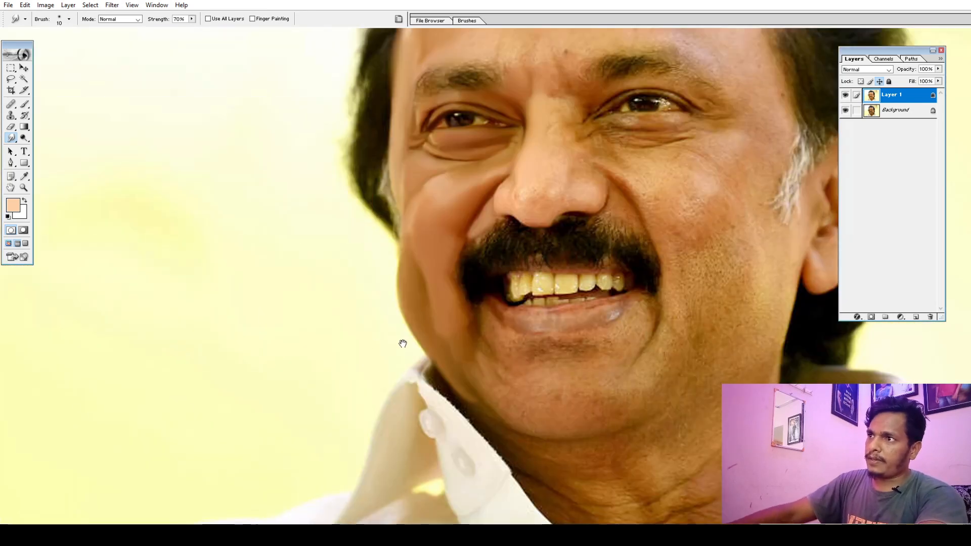
drag(477, 244, 505, 372)
ctrl+click(472, 321)
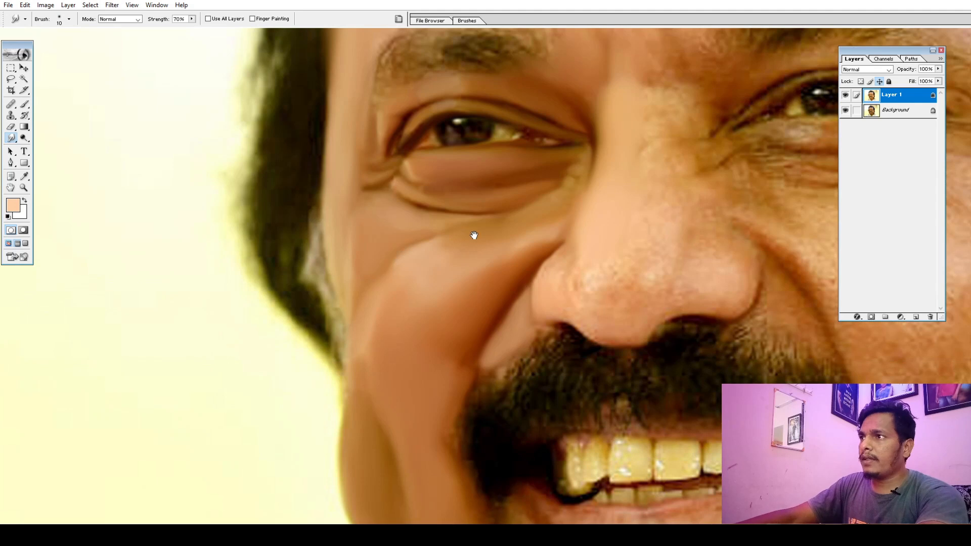
drag(473, 236, 514, 299)
drag(504, 195, 491, 339)
mouse_move(646, 232)
mouse_down()
mouse_move(561, 249)
mouse_move(545, 336)
mouse_move(543, 285)
mouse_up()
key(ctrl+0)
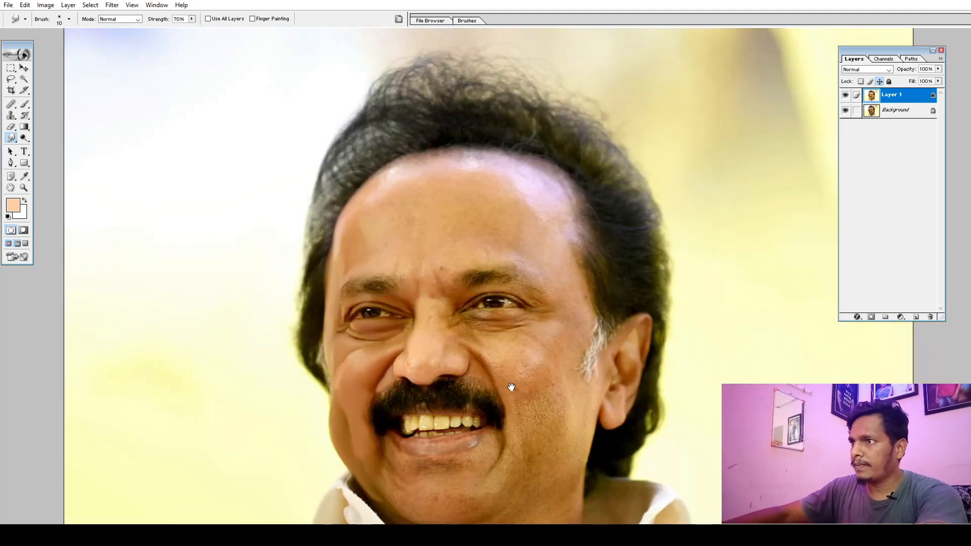
ctrl+click(420, 455)
ctrl+click(425, 303)
drag(495, 299, 490, 317)
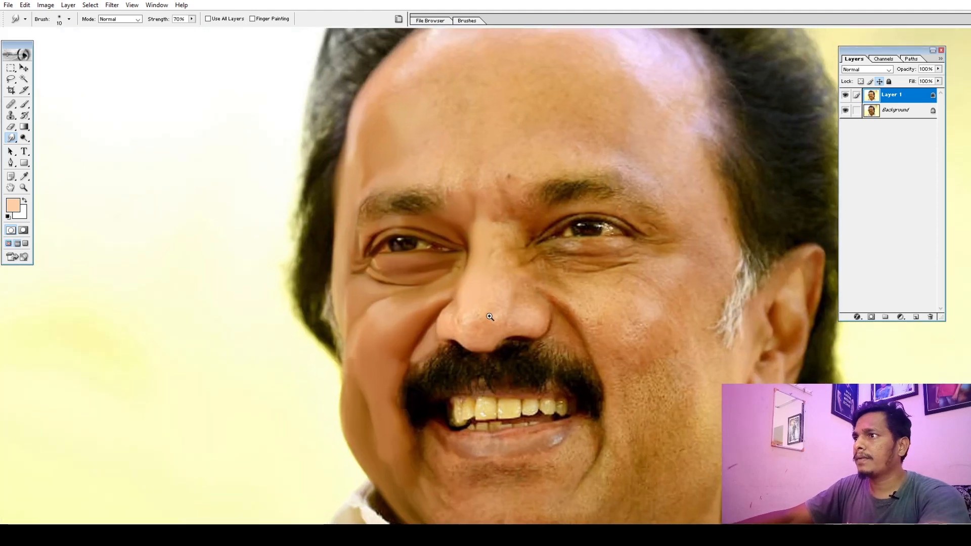
ctrl+click(449, 308)
drag(337, 221, 364, 284)
drag(468, 319, 531, 323)
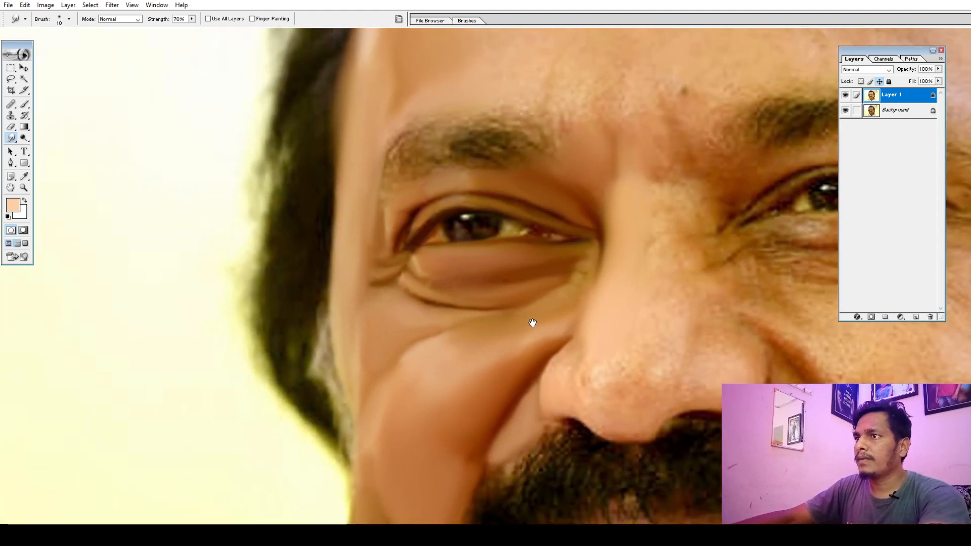
drag(403, 226, 377, 262)
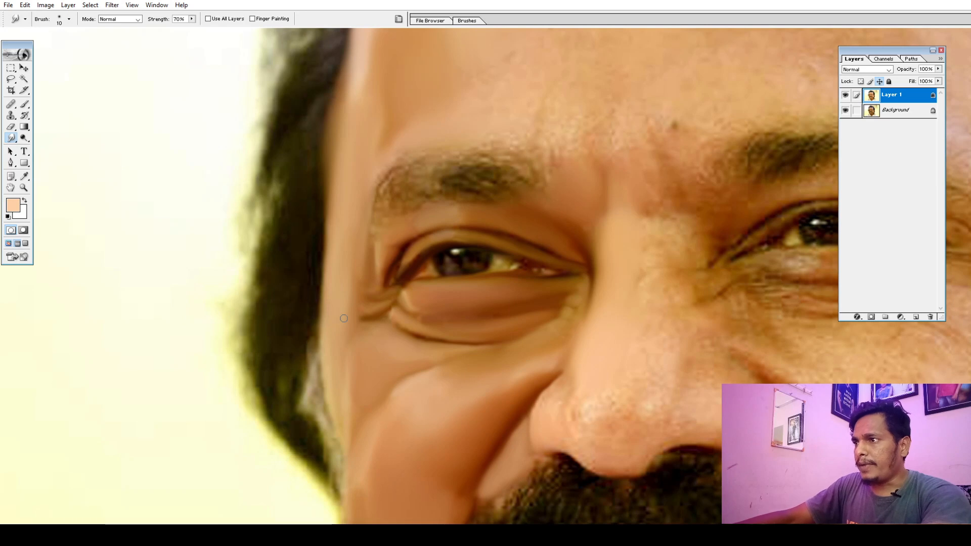
key(ctrl+minus)
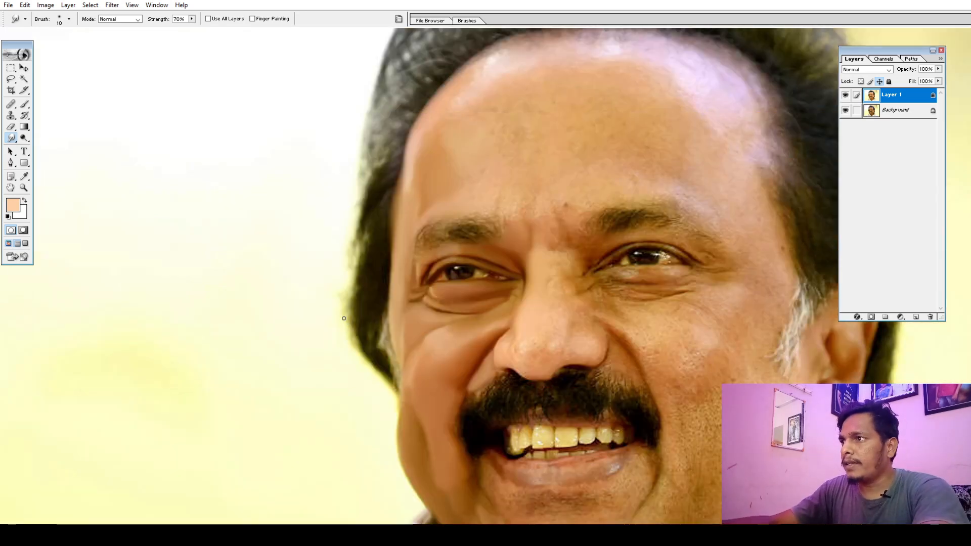
click(409, 320)
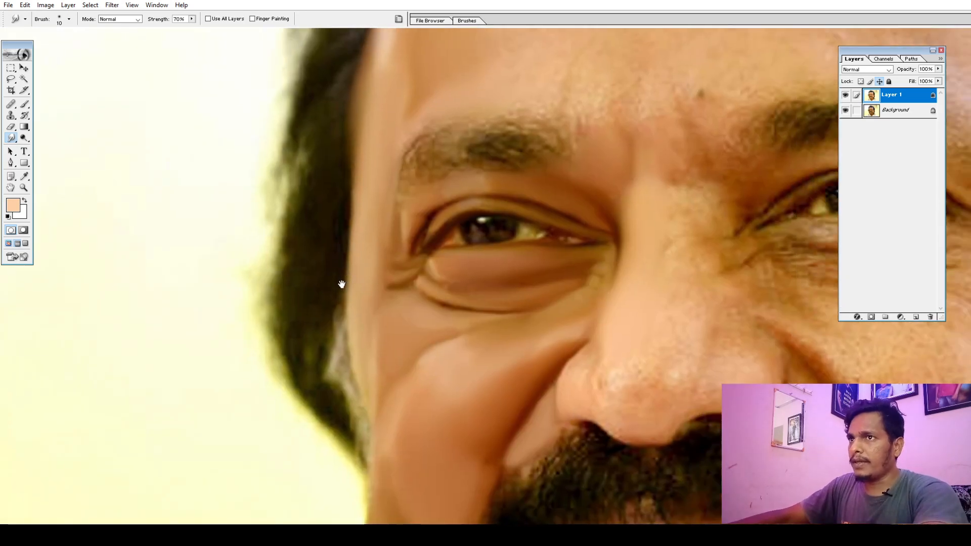
- Set the foreground colour to a fully saturated yellow with hue 66° and add a new layer, with the Smudge tool using all layers
click(14, 205)
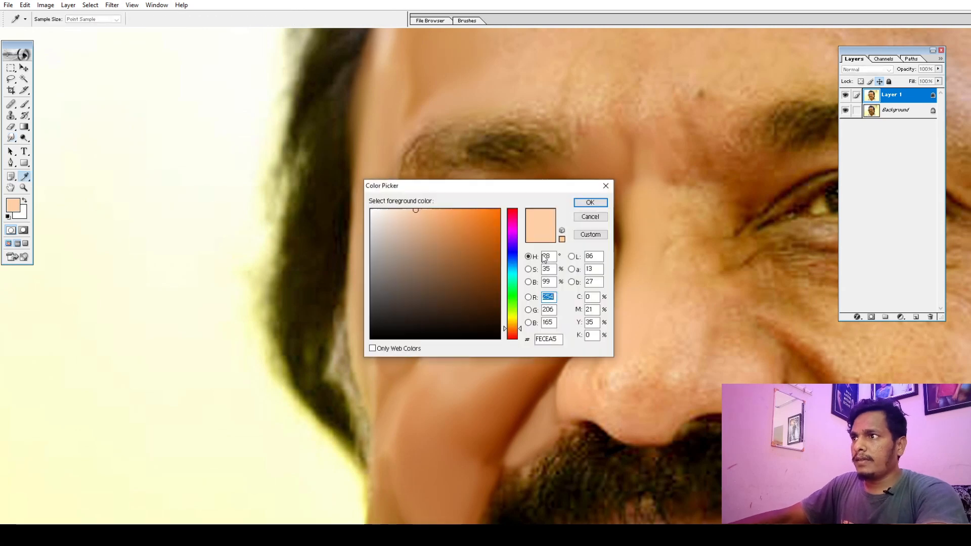
click(512, 318)
click(512, 316)
click(390, 209)
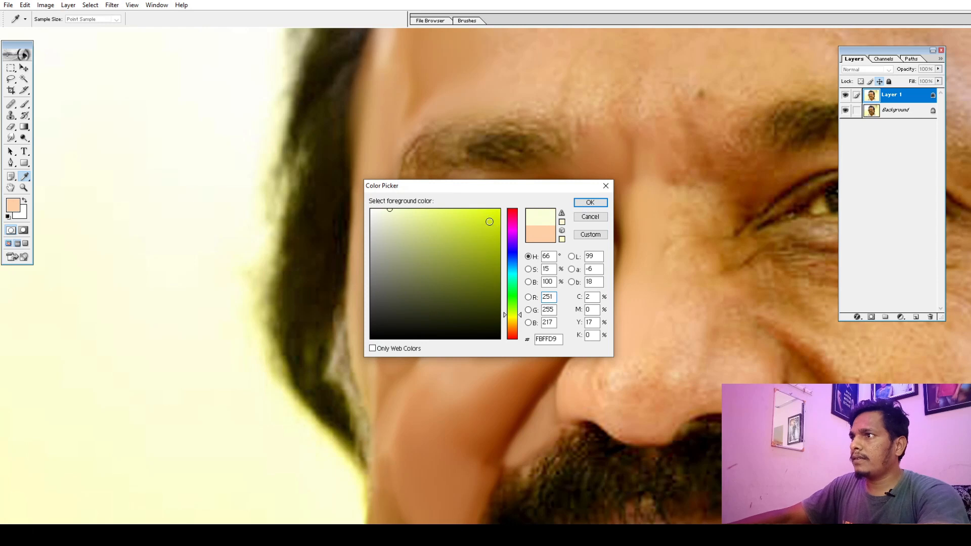
click(500, 208)
click(587, 203)
key(r)
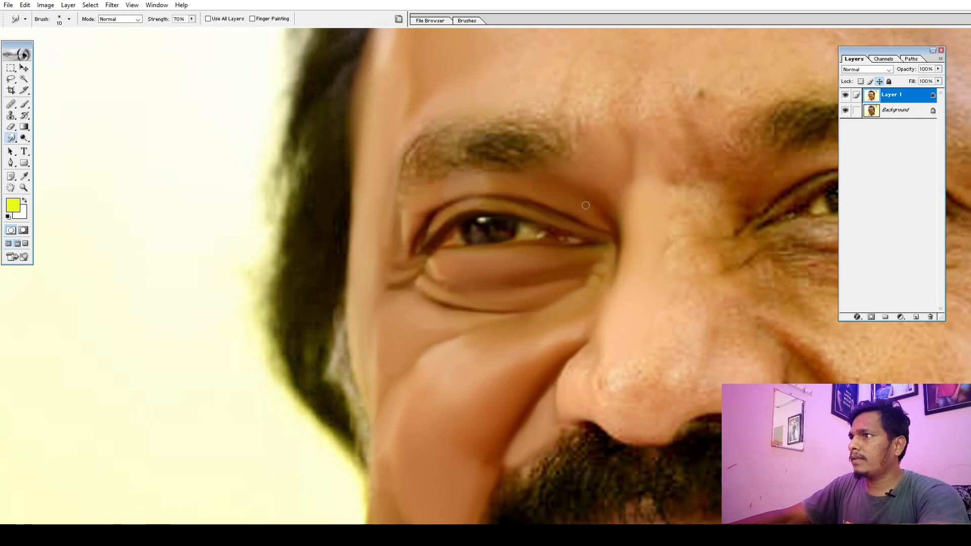
click(916, 317)
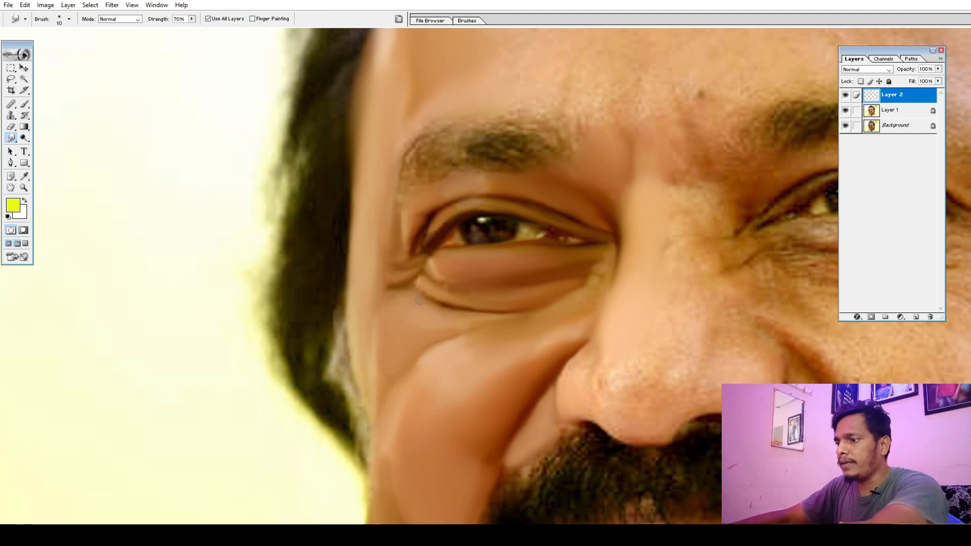
- Lay a soft yellow highlight strip along the temple between the hairline and the eye with a Smudge brush of about 30 px
key(bracketleft)
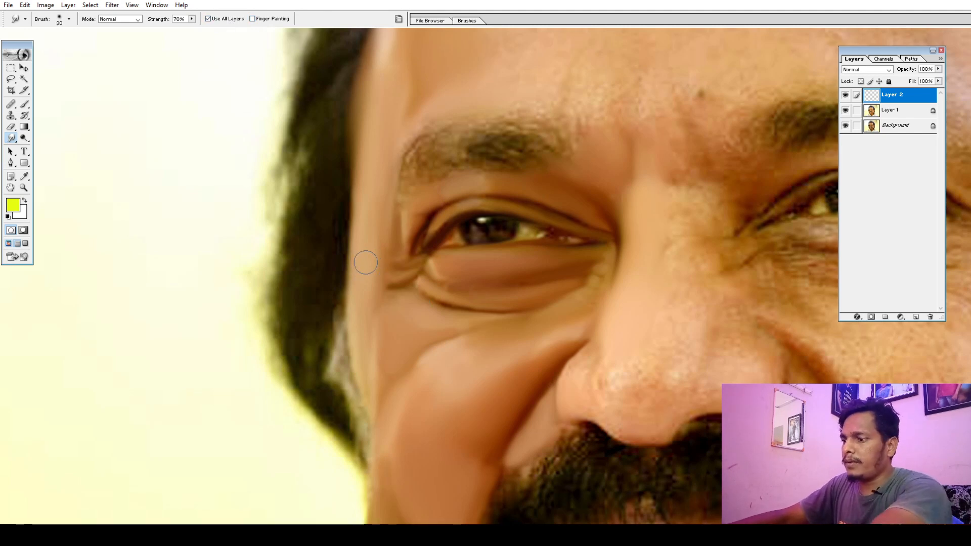
click(364, 262)
mouse_move(365, 263)
mouse_down()
mouse_move(369, 189)
mouse_move(360, 357)
mouse_move(362, 283)
mouse_move(366, 342)
mouse_up()
drag(382, 186, 380, 312)
mouse_move(362, 352)
mouse_down()
mouse_move(370, 297)
mouse_move(357, 365)
mouse_move(371, 345)
mouse_up()
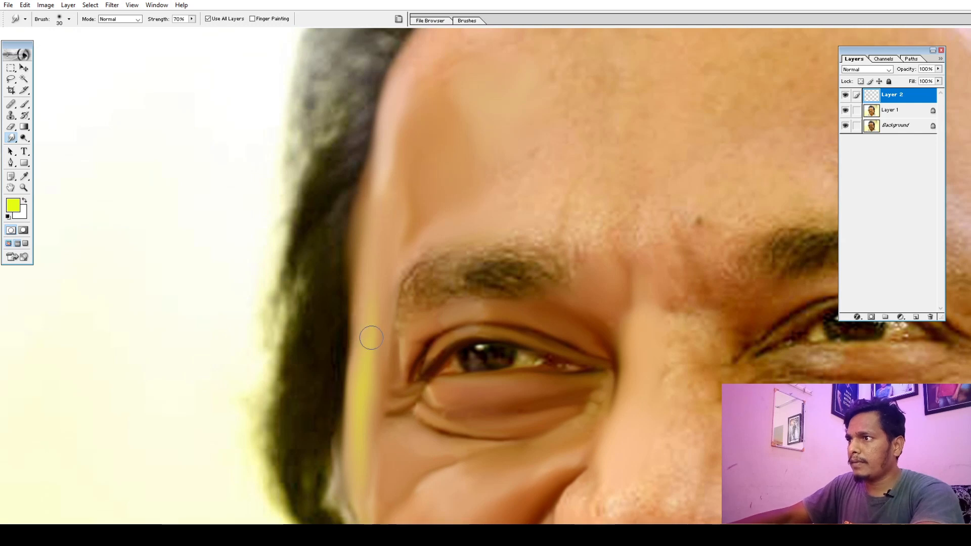
key([)
mouse_move(368, 361)
mouse_down()
mouse_move(379, 335)
mouse_move(377, 310)
mouse_move(371, 348)
mouse_move(372, 284)
mouse_up()
key(])
drag(375, 328, 375, 274)
- Add a small yellow highlight at the outer corner beneath the lower eyelid with a 9 px brush
drag(98, 209, 747, 360)
key(bracketleft)
key(bracketleft)
key(bracketleft)
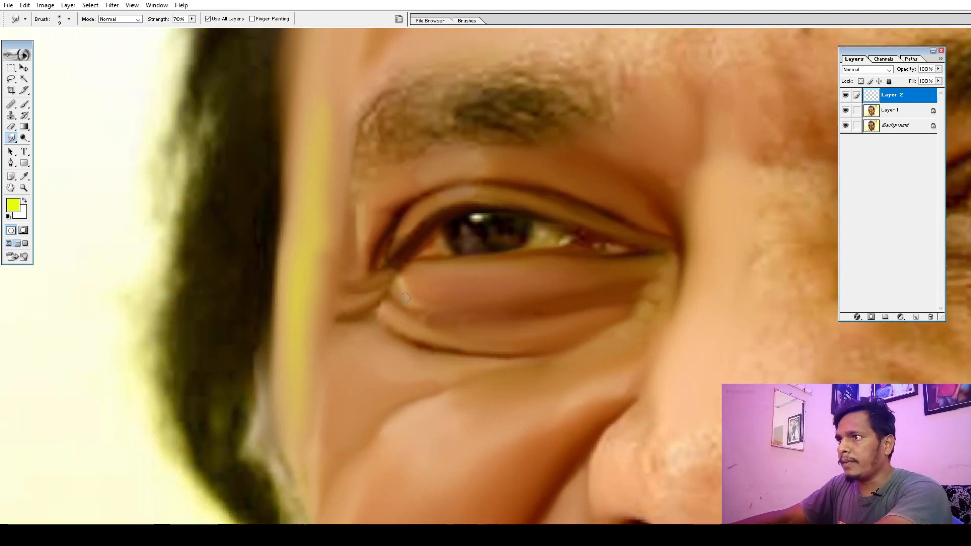
drag(400, 291, 400, 288)
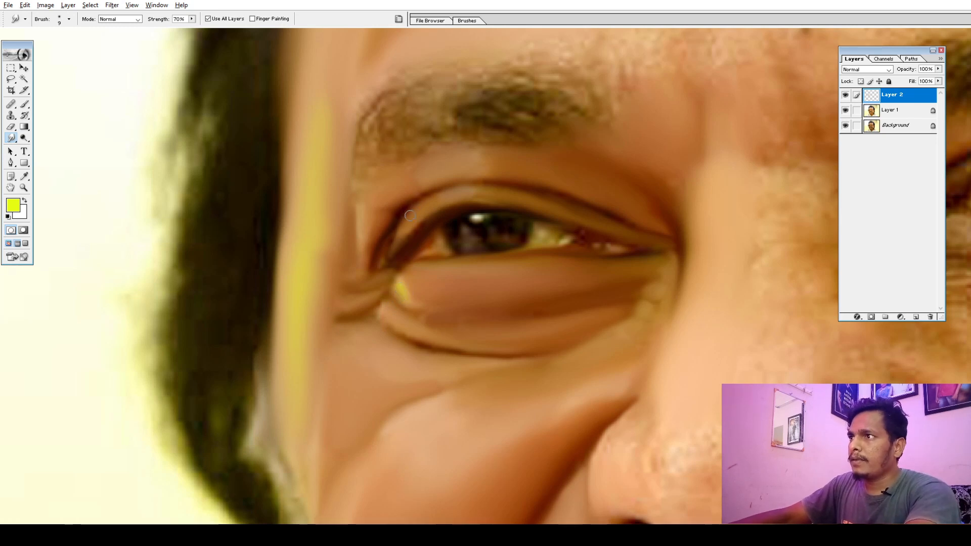
- Dab yellow highlights on the outer upper eyelid and below the brow's tail, blending them with the Smudge tool at 60% strength
click(380, 201)
key(bracketright)
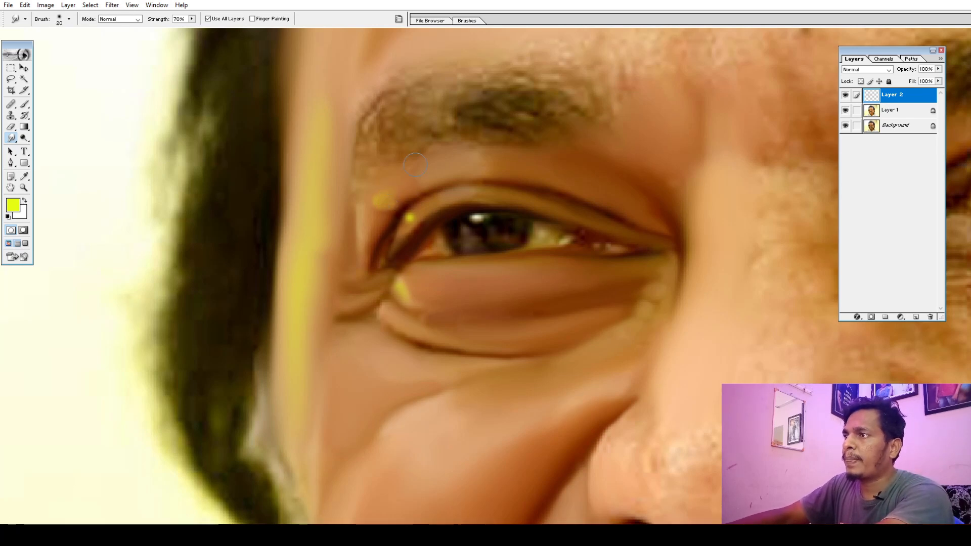
key(6)
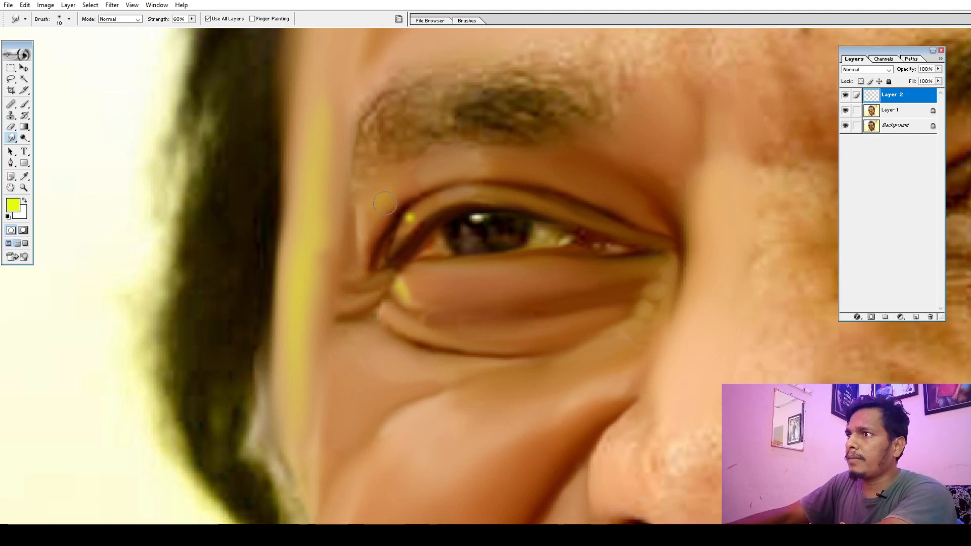
drag(408, 220, 411, 216)
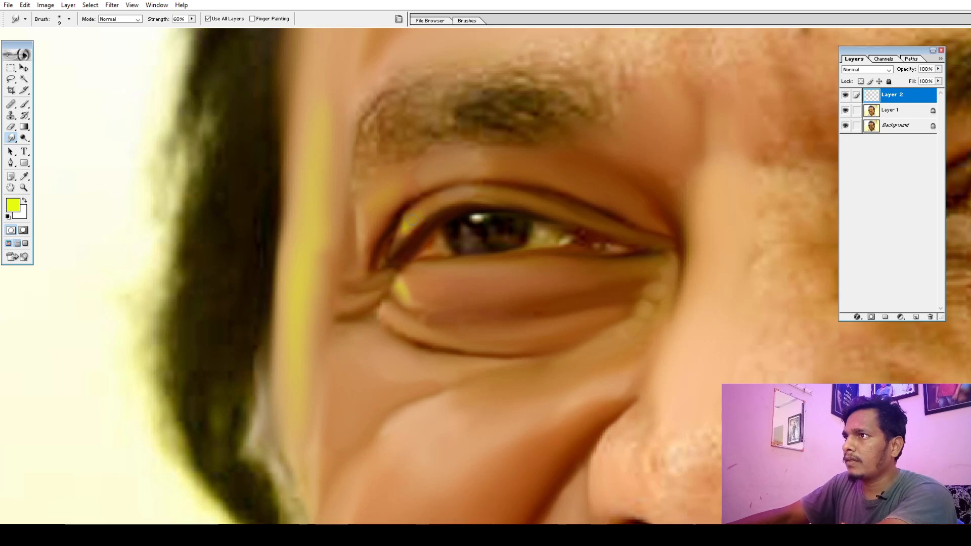
- Blend the yellow highlight below the outer lower eyelid and add a thin vertical yellow strip beside the outer eye corner with a 9 px Smudge brush
drag(410, 289, 414, 283)
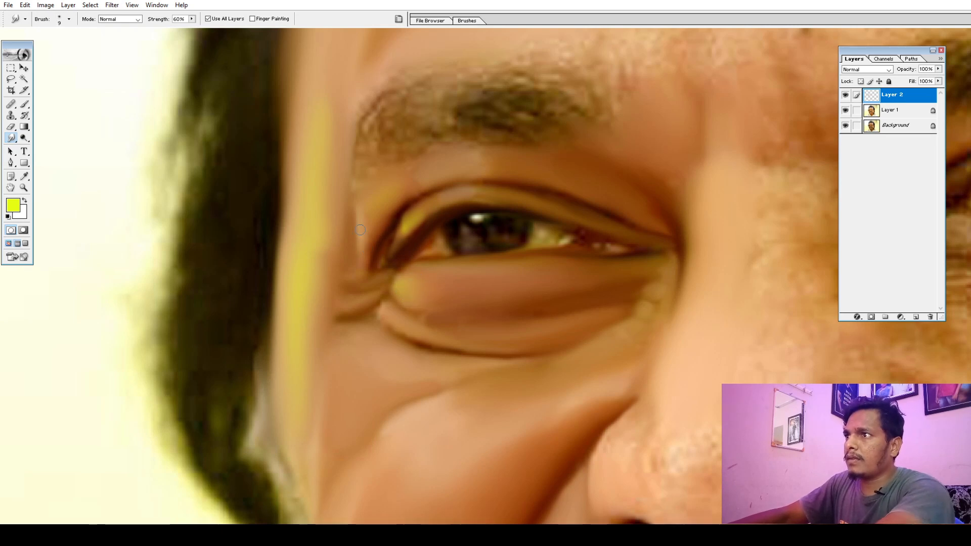
drag(362, 234, 362, 229)
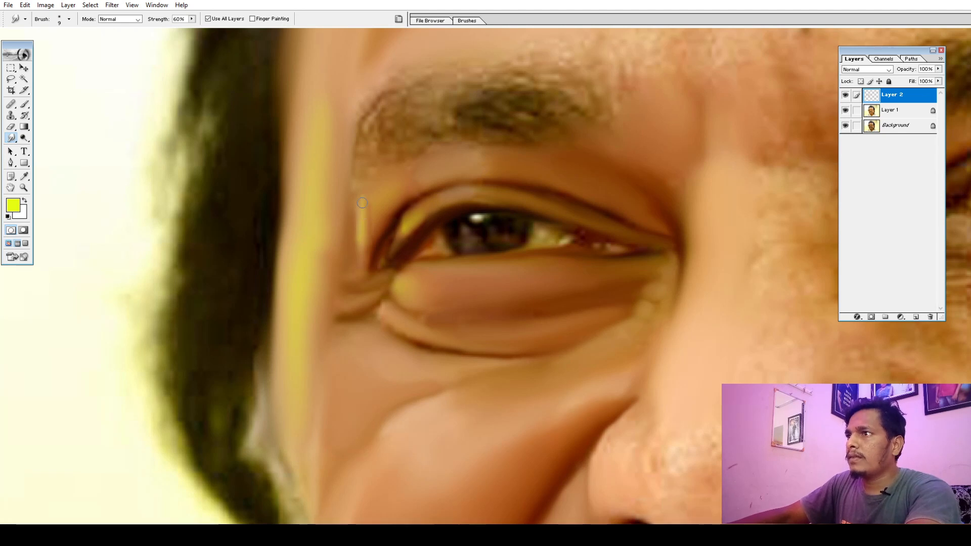
key(ctrl+minus)
key(ctrl+minus)
key(ctrl+minus)
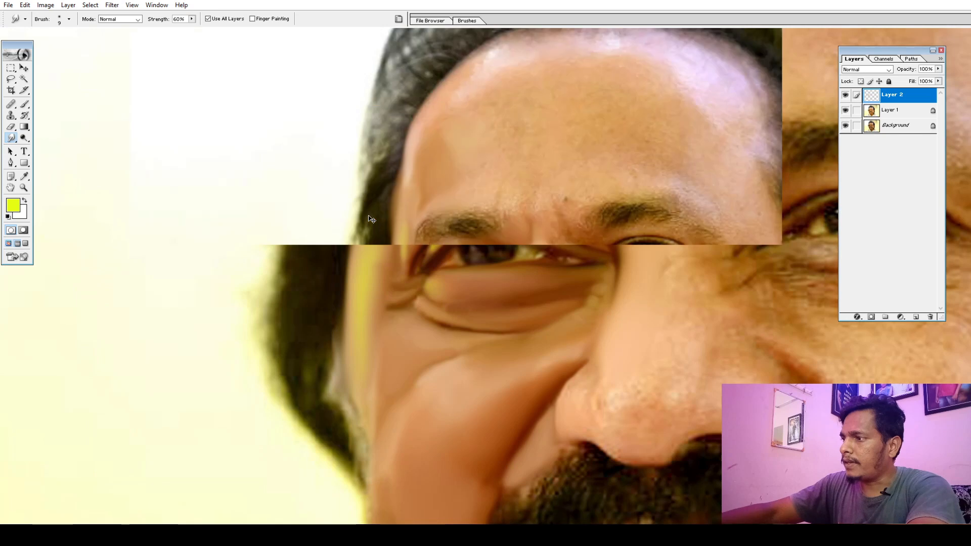
- Dab a small yellow highlight on the upper cheek just below the outer eye creases with a 20 px Smudge brush
ctrl+click(372, 278)
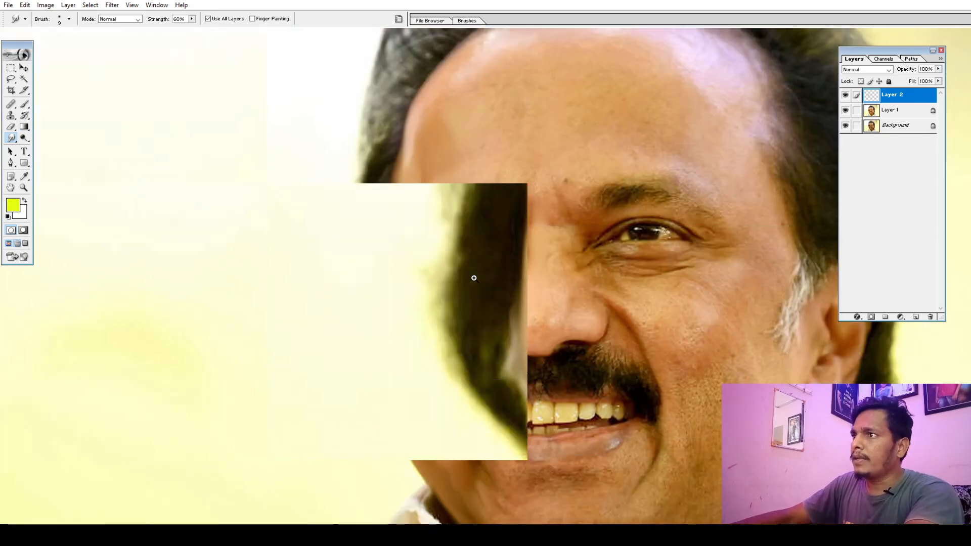
ctrl+click(618, 254)
ctrl+click(536, 264)
ctrl+click(529, 244)
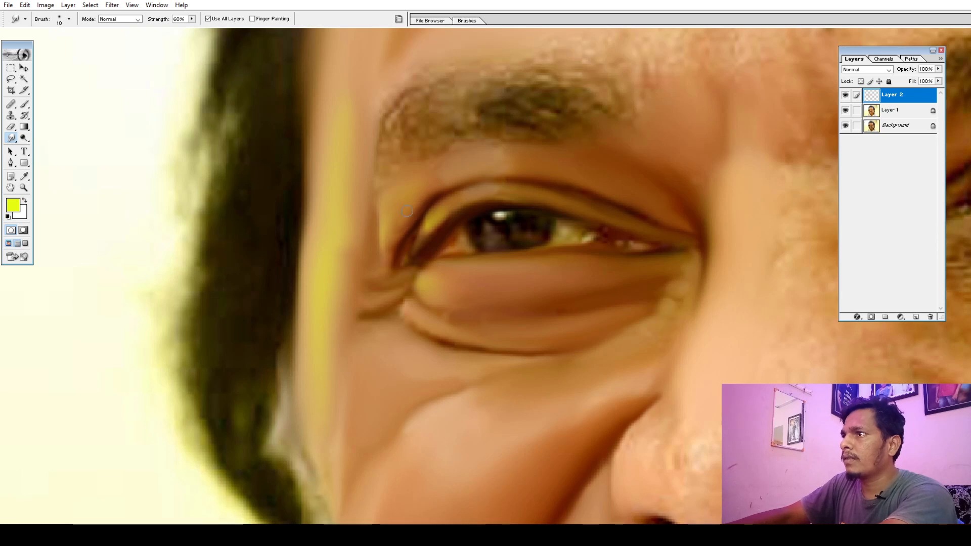
drag(374, 342, 368, 338)
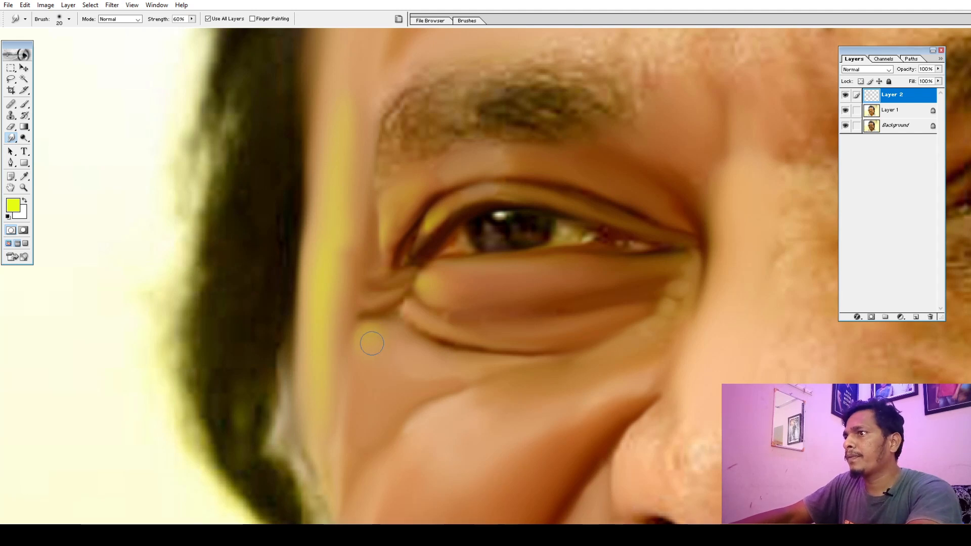
mouse_move(391, 289)
mouse_down()
mouse_move(430, 290)
mouse_move(343, 250)
mouse_up()
key(ctrl+minus)
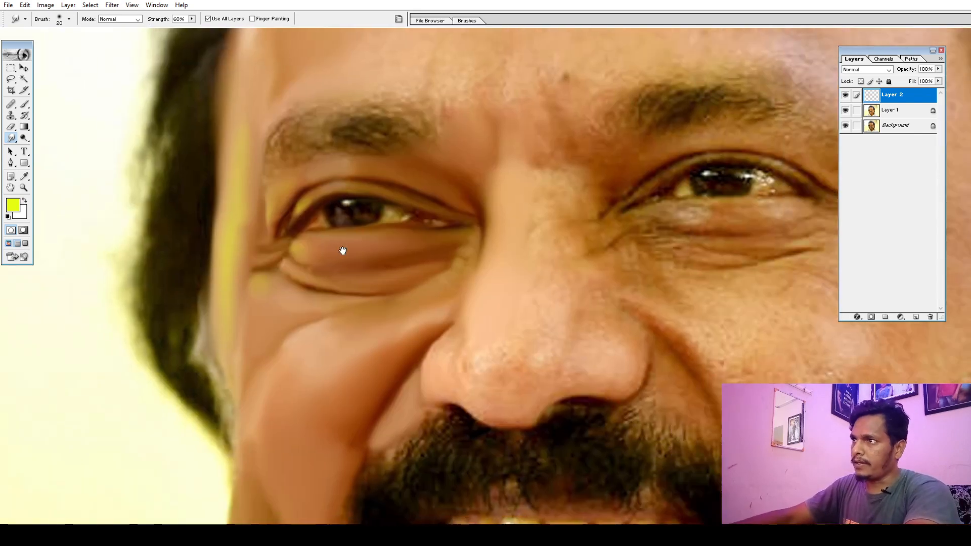
drag(362, 322, 446, 290)
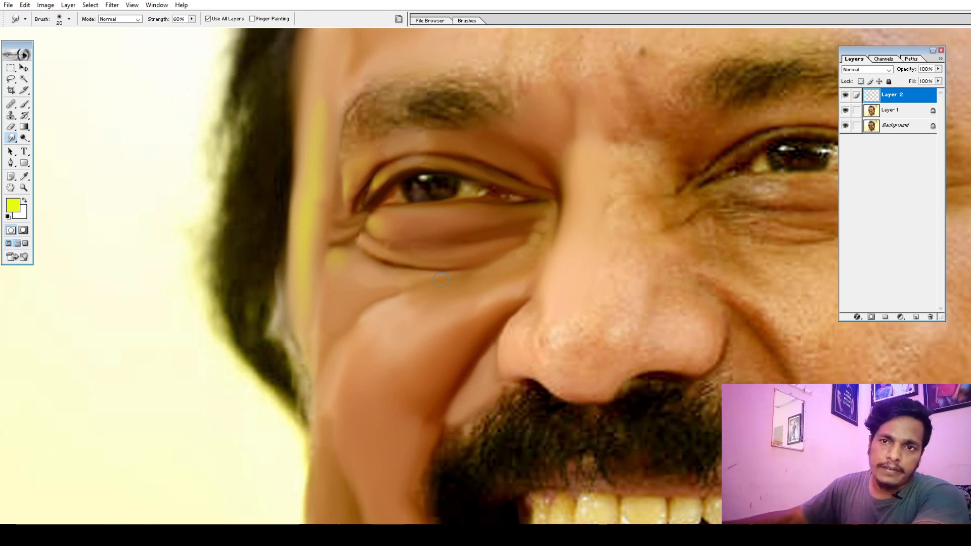
key(ctrl+minus)
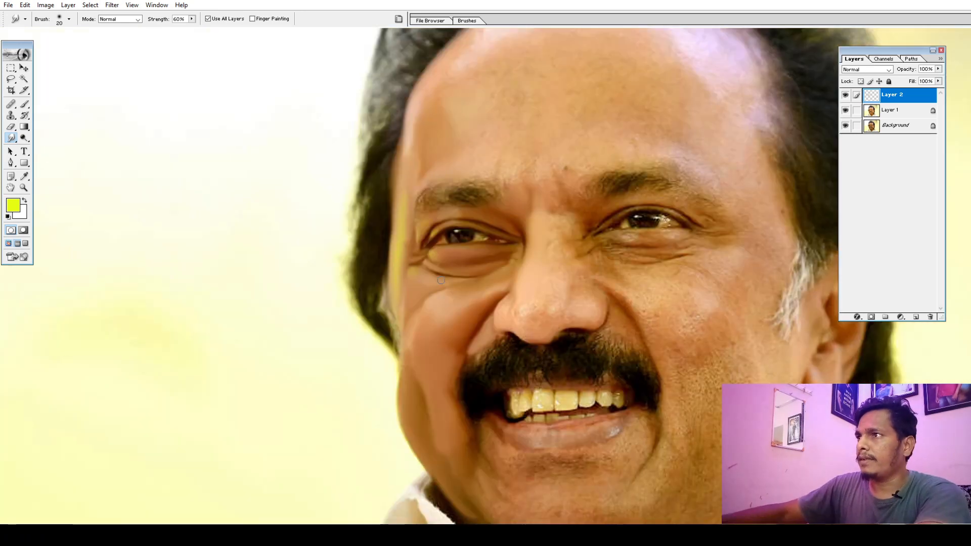
- Smooth the forehead skin above the brow beside the temple with an enlarged Smudge brush of about 60 px at 60% strength
scroll(392, 319, up, 5)
drag(102, 87, 773, 441)
drag(462, 353, 410, 201)
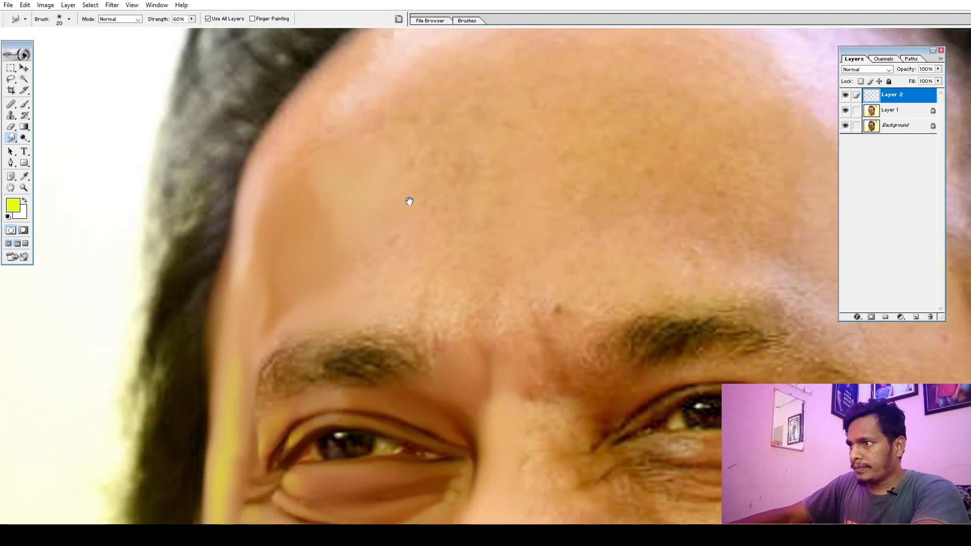
key(ctrl+plus)
drag(401, 299, 399, 347)
drag(395, 232, 396, 297)
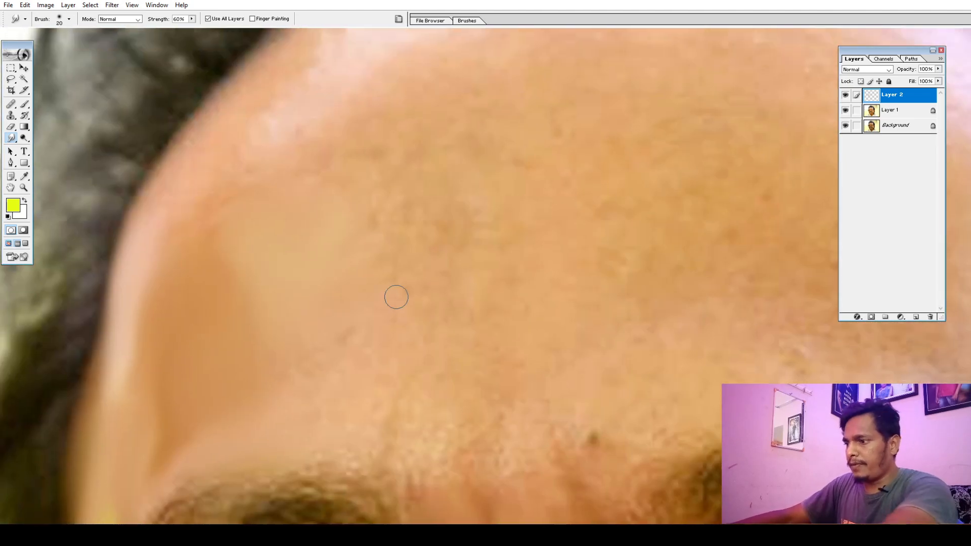
key(bracketright)
key(bracketright)
key(bracketright)
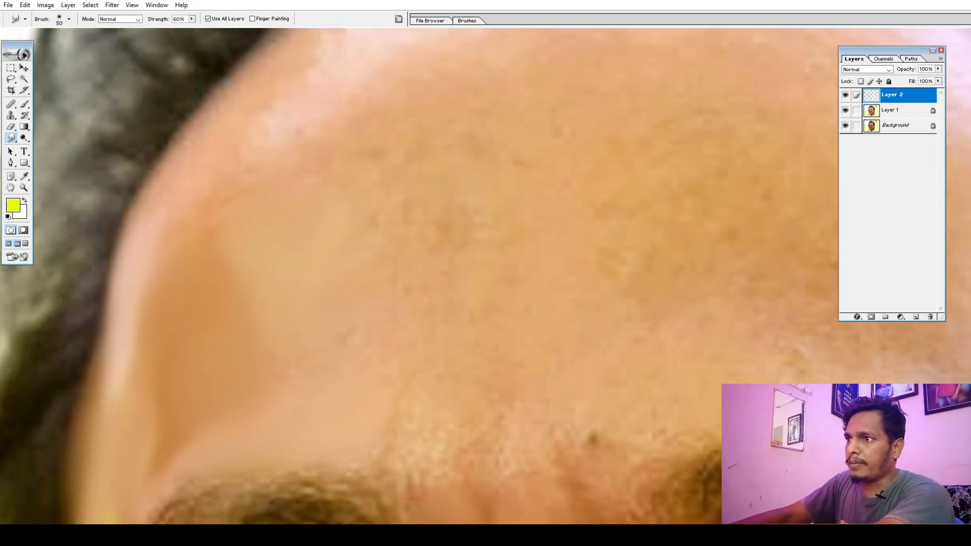
key(bracketright)
drag(340, 357, 393, 364)
- Smudge the skin texture away toward the middle of the forehead with a 70 to 80 px brush
key(bracketright)
key(bracketright)
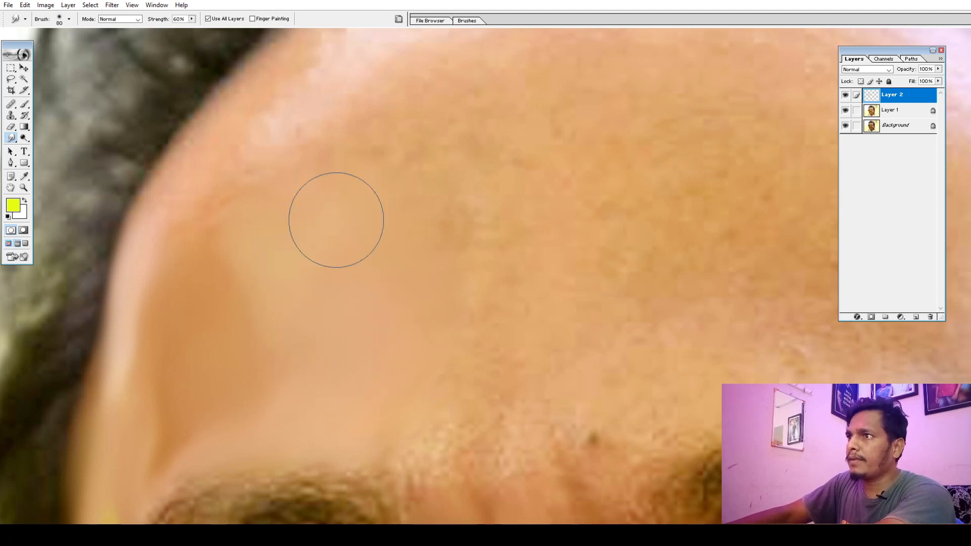
key(bracketleft)
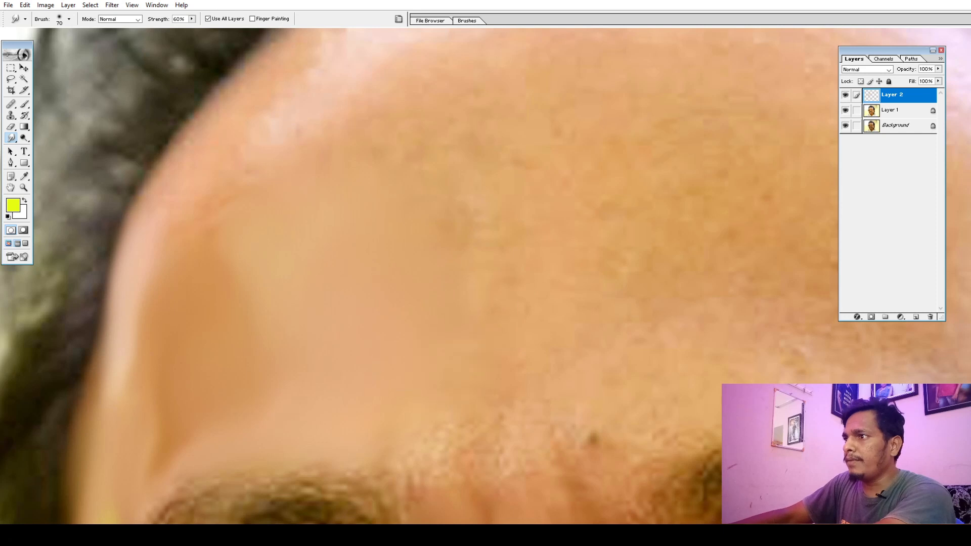
key(bracketright)
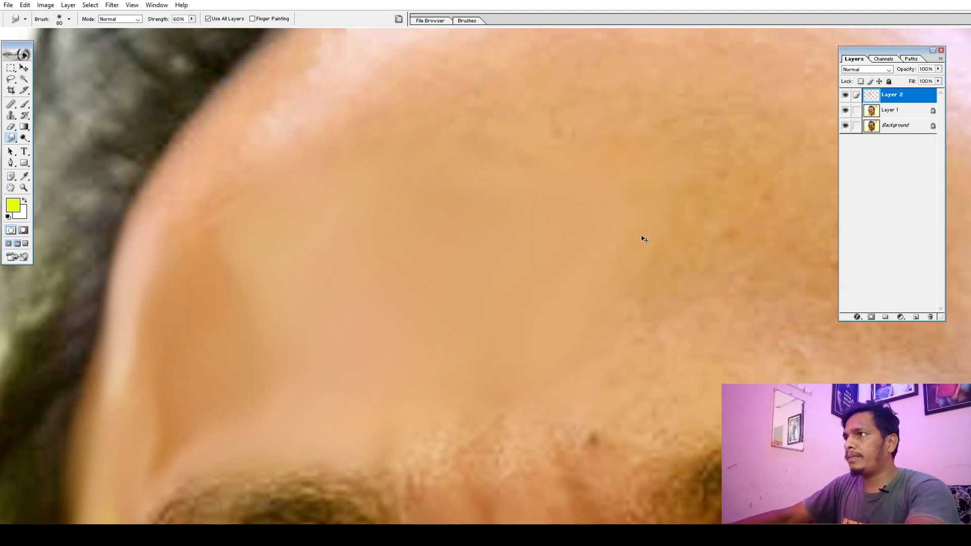
- Smudge the forehead edge along the hairline above the temple with a 20 px brush, raising the strength to 70%
key(bracketleft)
key(bracketleft)
key(bracketleft)
key(bracketleft)
key(bracketleft)
mouse_move(198, 158)
mouse_down()
mouse_move(288, 210)
mouse_move(348, 276)
mouse_up()
key(bracketleft)
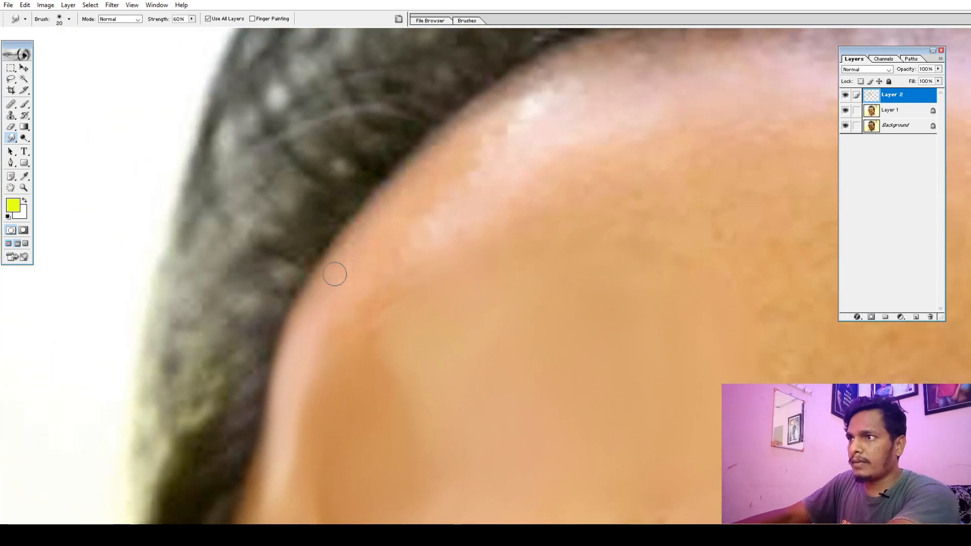
key(bracketright)
key(7)
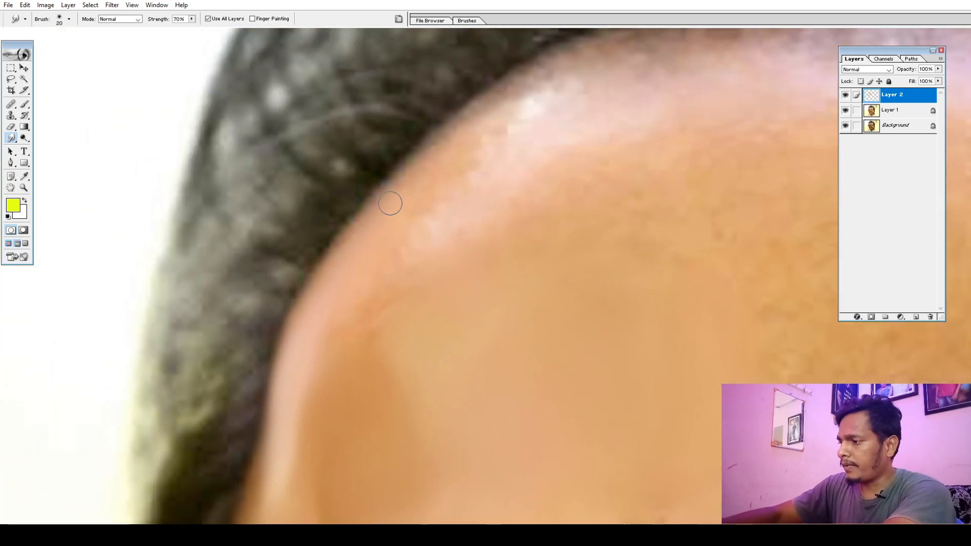
key(bracketright)
key(bracketright)
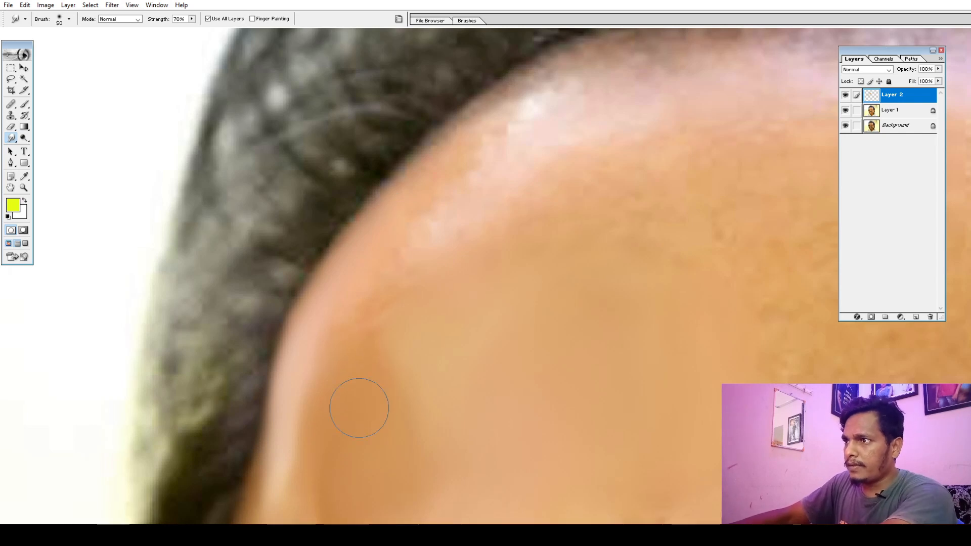
- Sample the darker skin tone at the side of the forehead and set the foreground colour to a more saturated orange, D2771E
drag(375, 387, 390, 286)
key(bracketright)
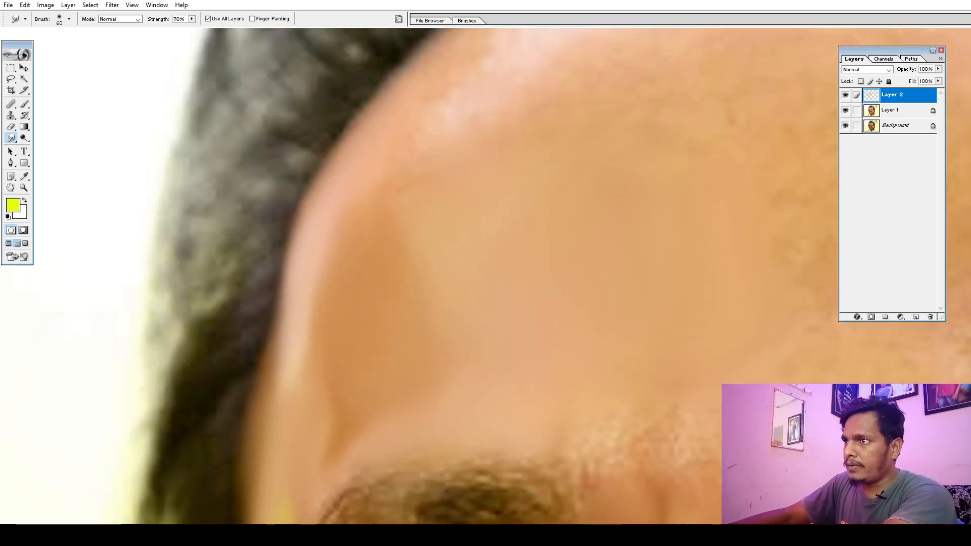
drag(400, 200, 401, 360)
drag(383, 448, 412, 288)
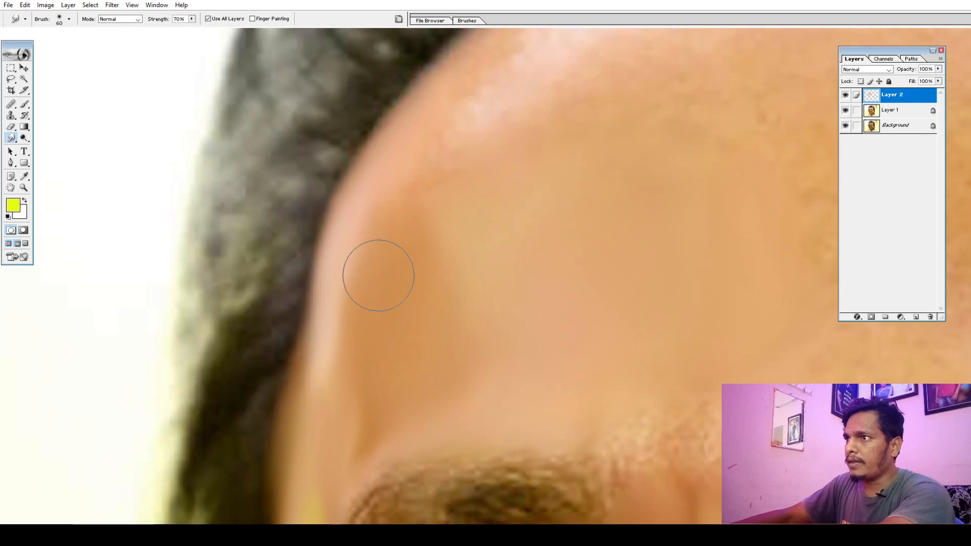
click(24, 176)
click(409, 291)
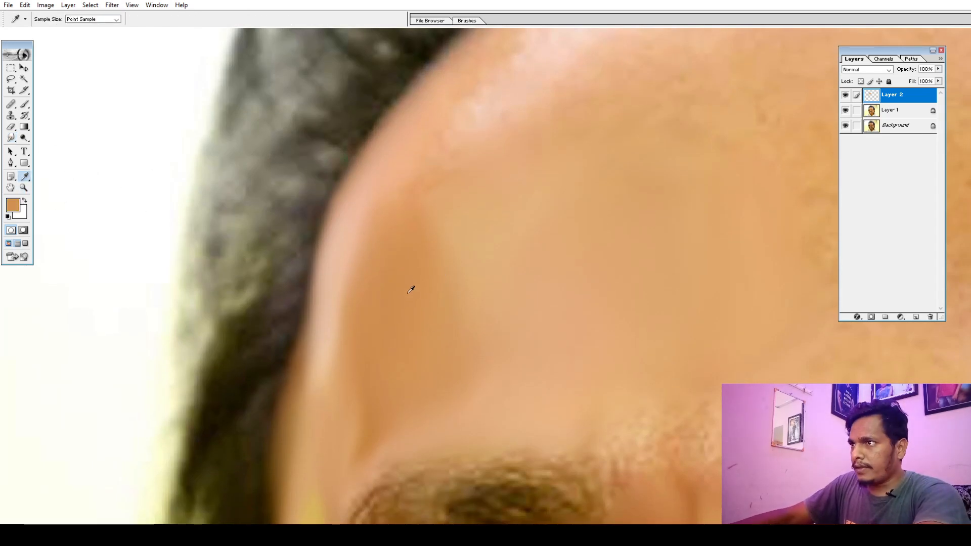
click(13, 207)
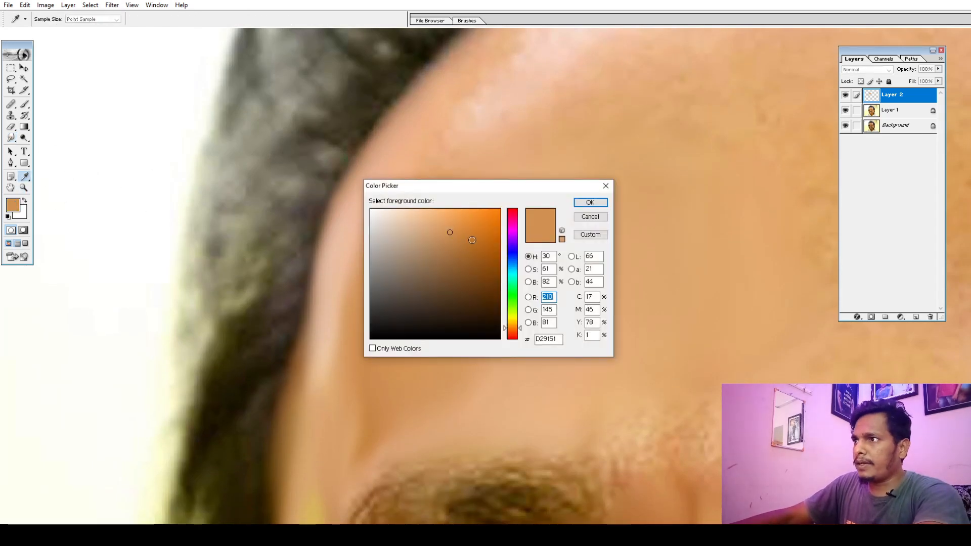
click(482, 231)
click(590, 203)
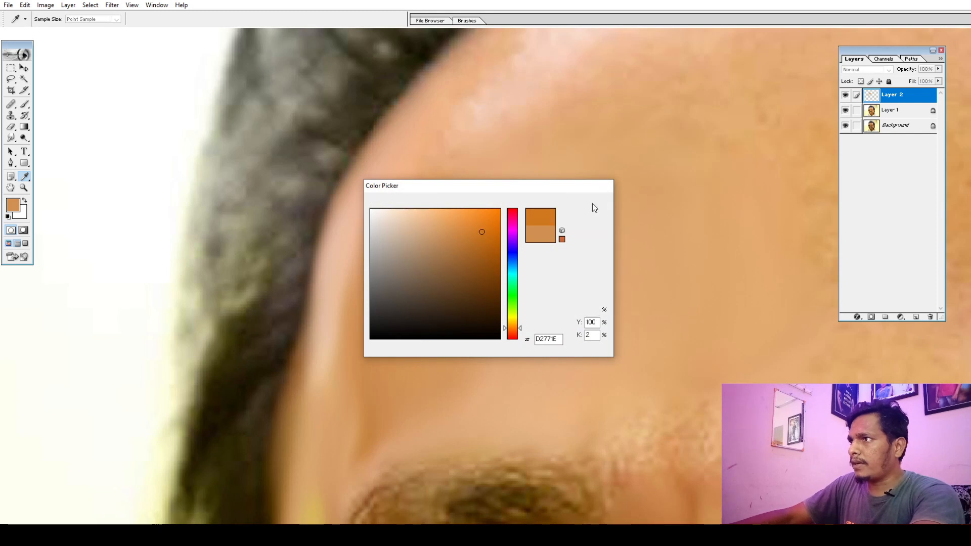
- Dab orange onto the darker patch at the side of the forehead and blend it with a 50 to 60 px Smudge brush
click(11, 138)
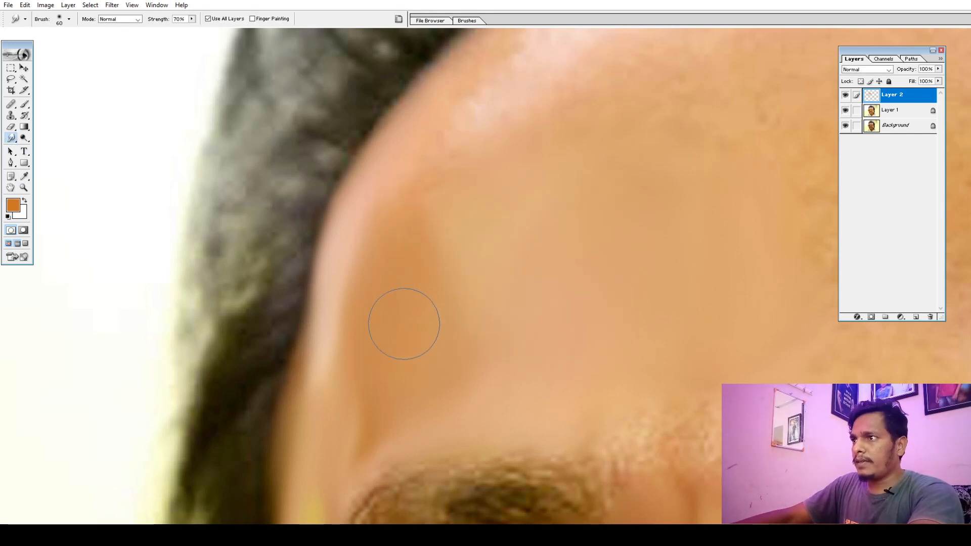
drag(402, 322, 410, 310)
key(bracketright)
key(bracketleft)
key(bracketleft)
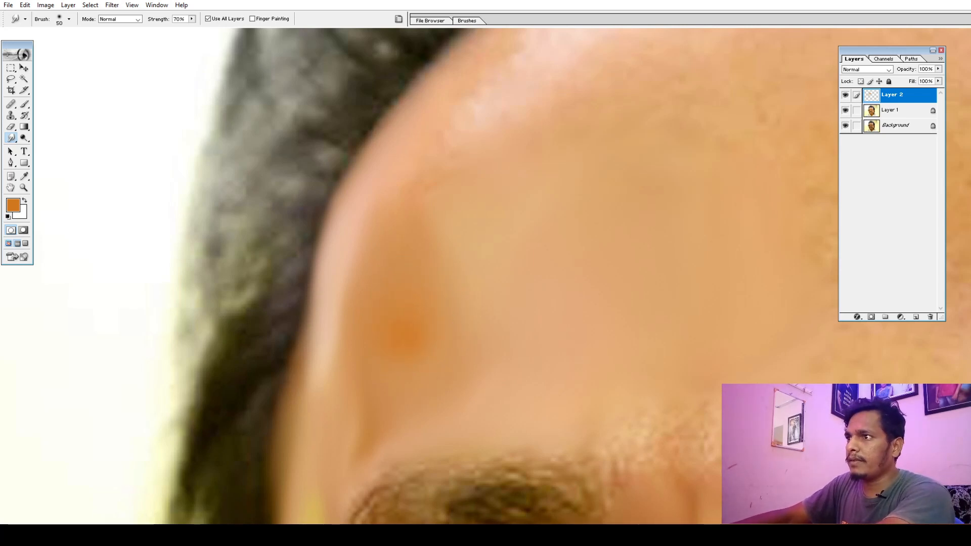
key(bracketright)
mouse_move(404, 313)
mouse_down()
mouse_move(420, 317)
mouse_move(398, 329)
mouse_move(420, 304)
mouse_up()
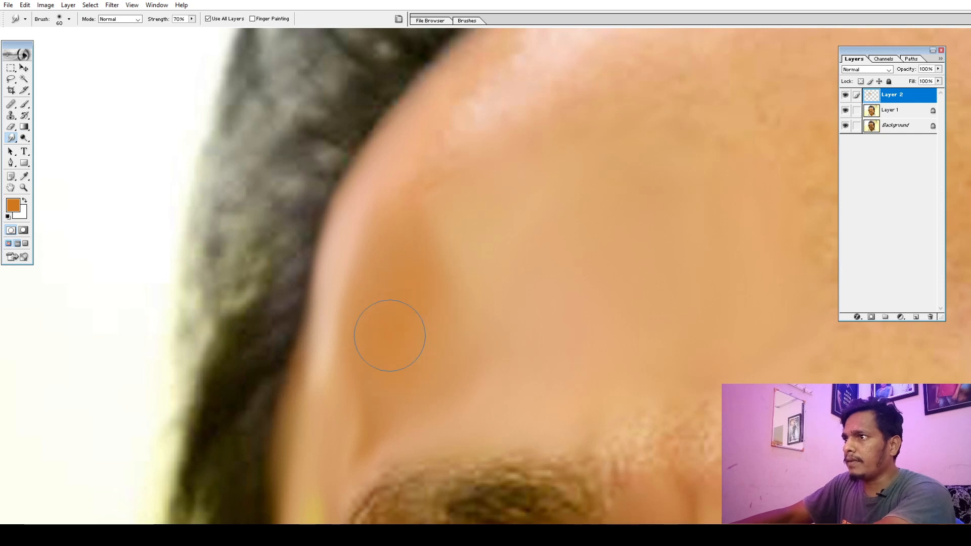
key(ctrl+minus)
key(ctrl+minus)
key(ctrl+minus)
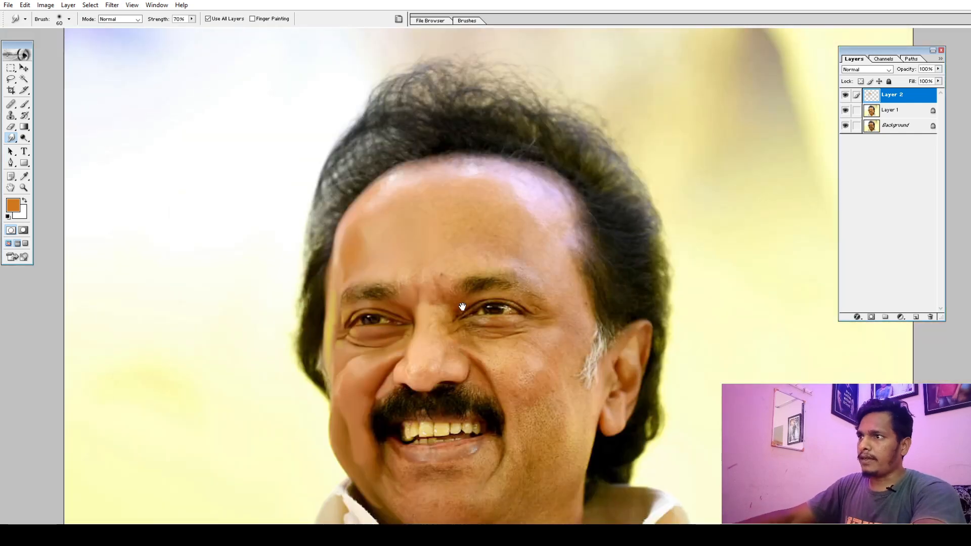
- Smooth the pale highlight just below the front hairline with a 30 px Smudge brush at 70% strength
drag(462, 306, 465, 215)
ctrl+click(383, 103)
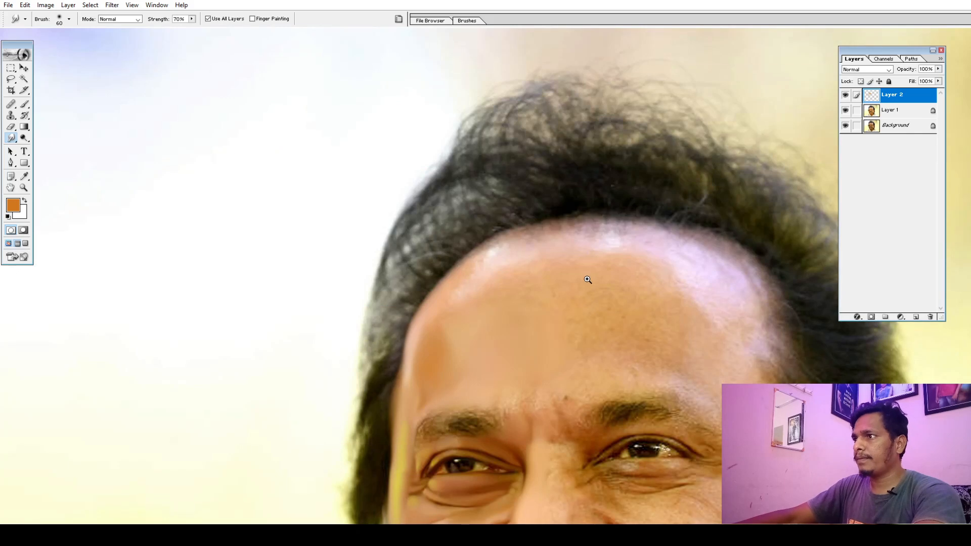
ctrl+click(588, 279)
key(bracketleft)
key(bracketleft)
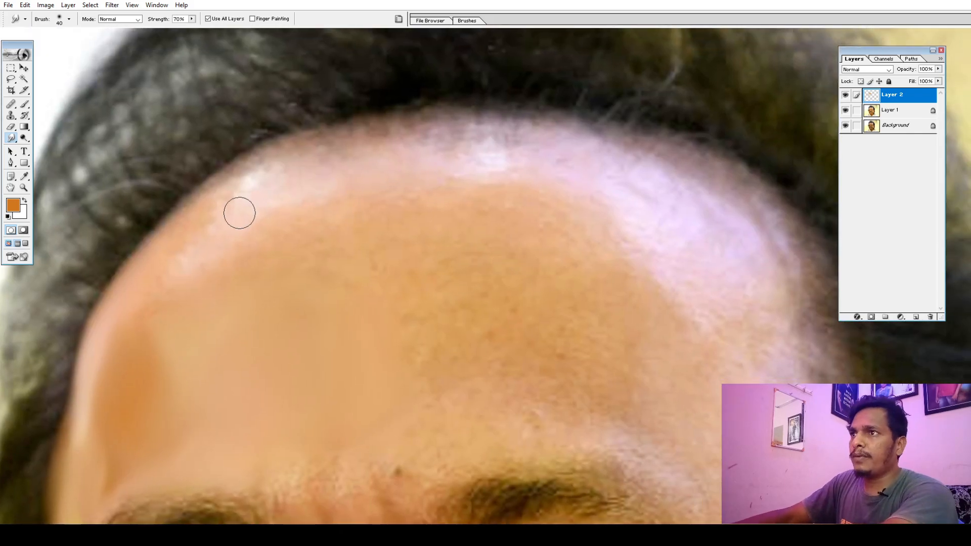
key(bracketleft)
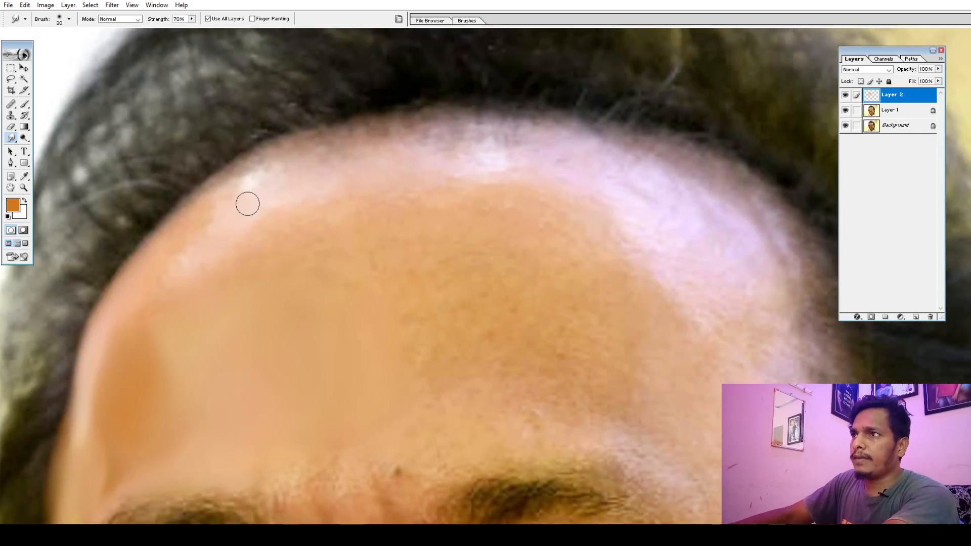
mouse_move(231, 217)
mouse_down()
mouse_move(265, 190)
mouse_move(248, 194)
mouse_move(248, 180)
mouse_move(225, 189)
mouse_move(257, 201)
mouse_move(292, 191)
mouse_up()
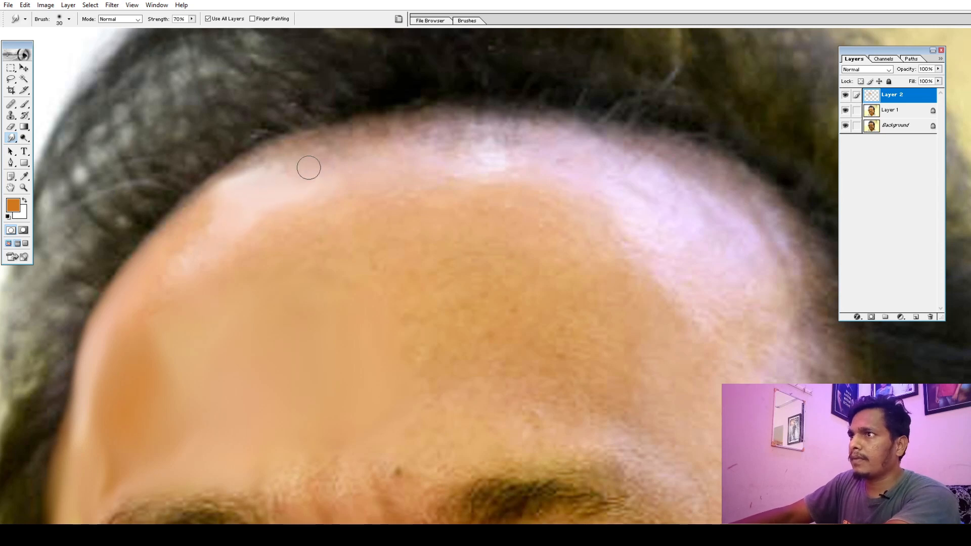
mouse_move(319, 151)
mouse_down()
mouse_move(304, 171)
mouse_move(332, 180)
mouse_move(322, 181)
mouse_up()
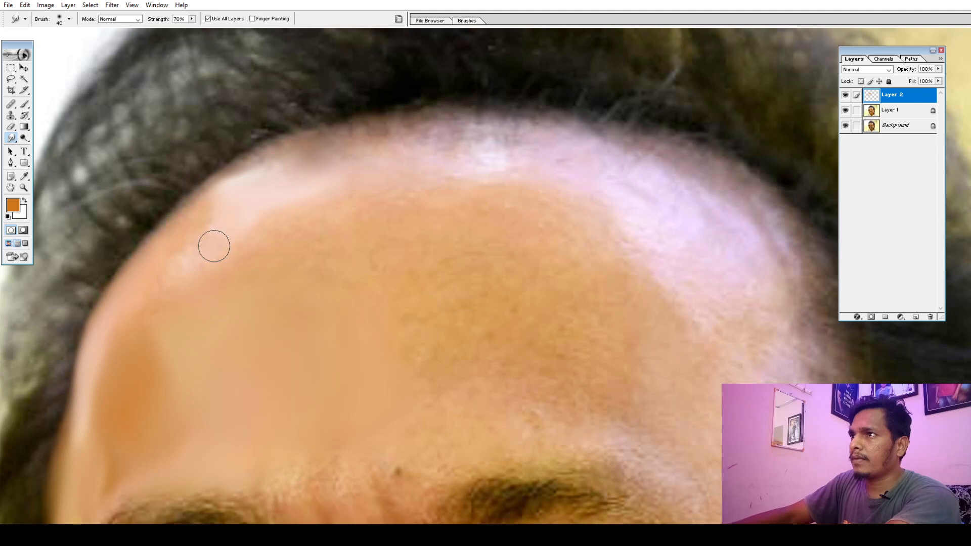
- Smudge the pale highlight's lower end toward the temple and smooth the adjoining hairline edge with a 30 to 40 px brush
drag(215, 246, 199, 255)
key(bracketleft)
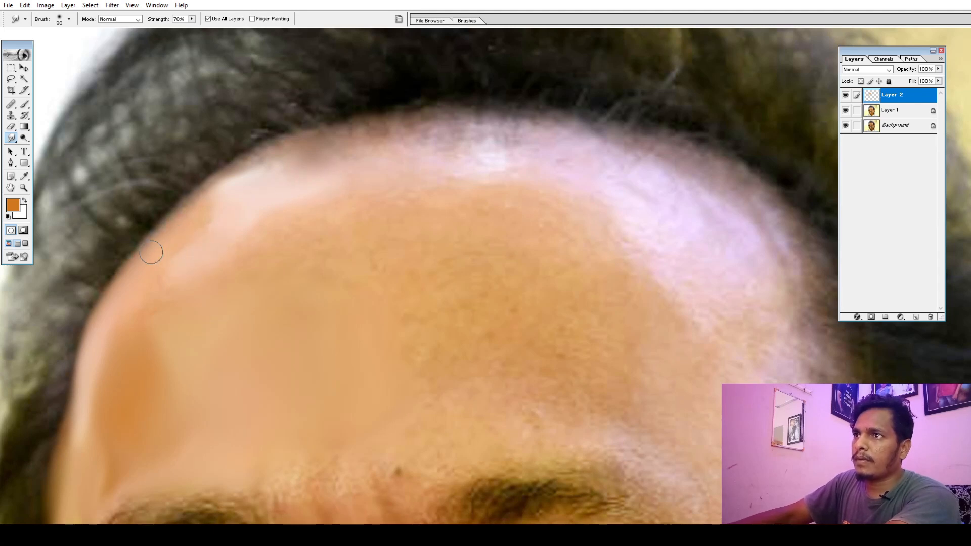
drag(161, 249, 180, 223)
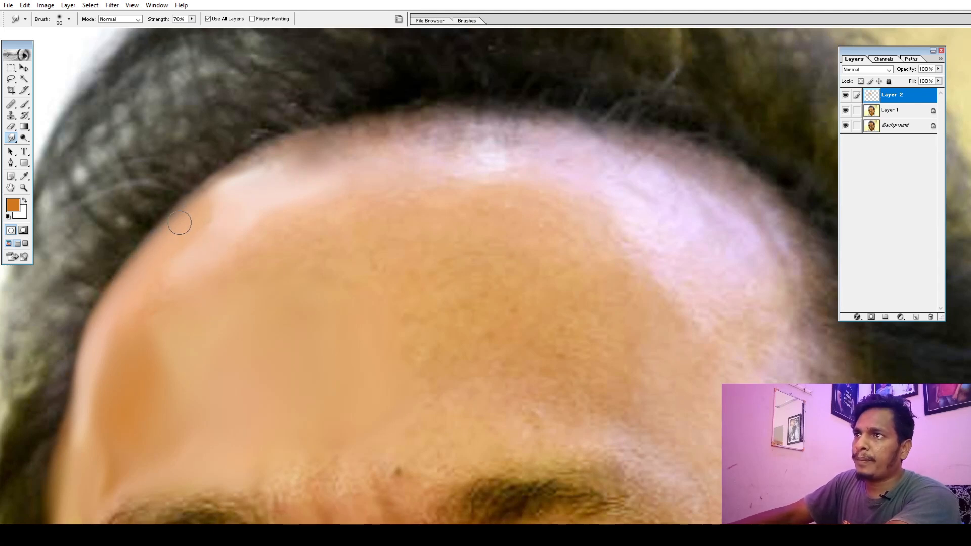
key(bracketright)
key(bracketright)
key(bracketright)
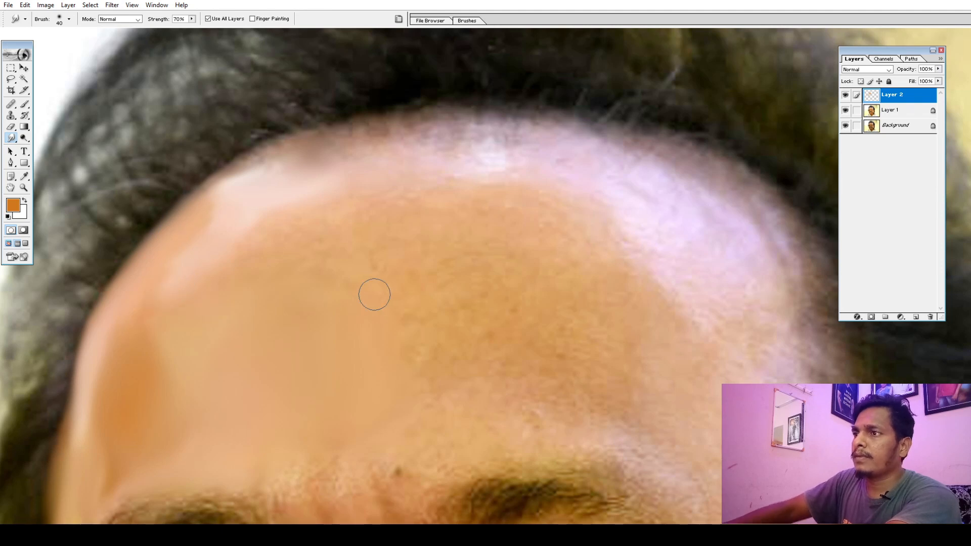
- Smooth the skin across the middle of the forehead with the Smudge brush enlarged to 90 px
key(bracketright)
key(bracketright)
key(bracketright)
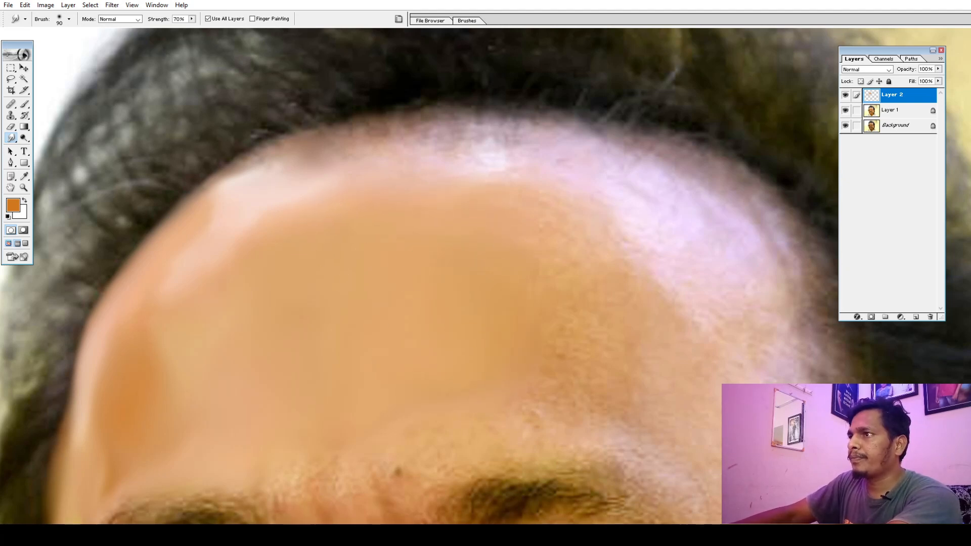
- Smudge the pale highlight above the far eyebrow and blend the darker forehead patch beside it with a brush of up to 60 px
key(space)
drag(544, 343, 396, 259)
key(bracketleft)
key(bracketleft)
key(bracketleft)
key(bracketleft)
mouse_move(523, 399)
mouse_down()
mouse_move(465, 368)
mouse_move(499, 372)
mouse_up()
key(bracketright)
key(bracketright)
key(bracketright)
key(bracketright)
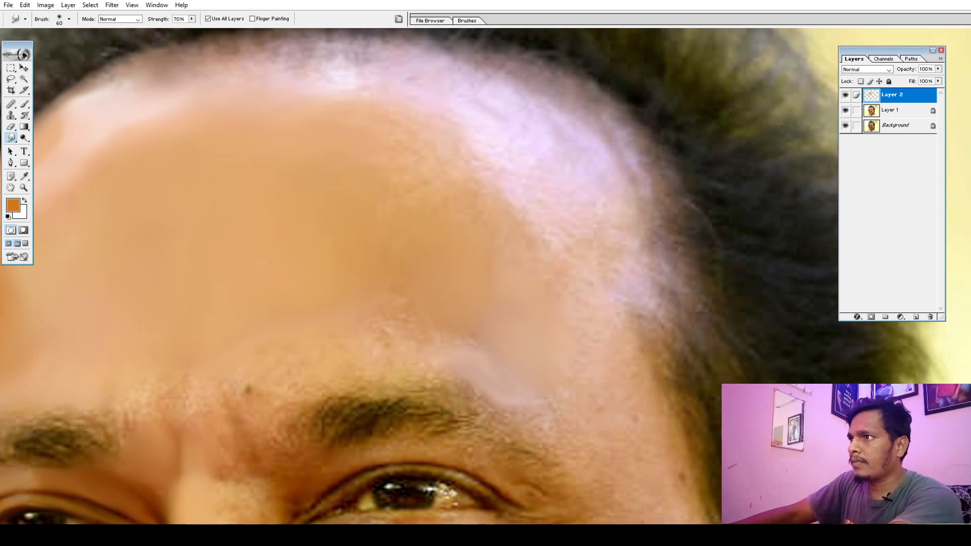
mouse_move(457, 250)
mouse_down()
mouse_move(454, 202)
mouse_move(413, 217)
mouse_move(408, 183)
mouse_move(407, 309)
mouse_up()
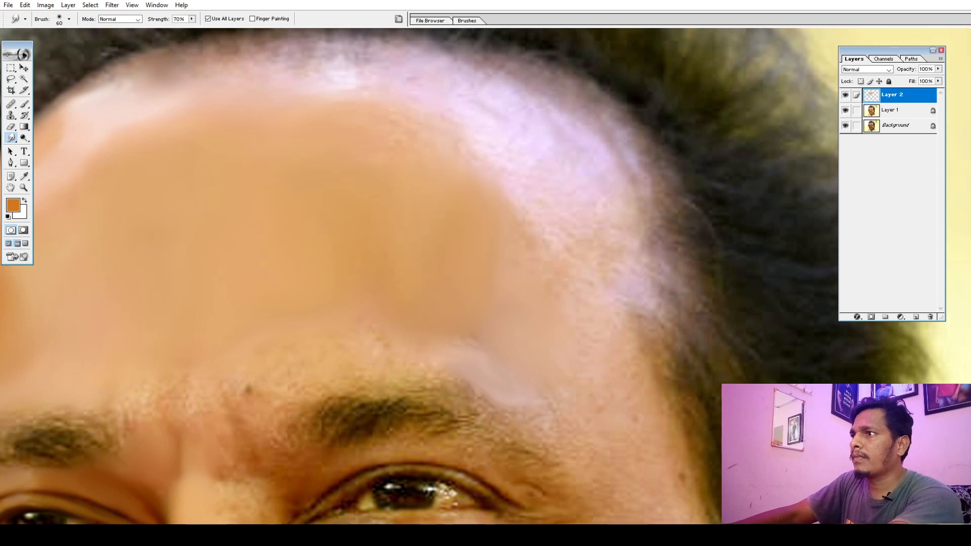
- Set the Smudge brush tip's hardness to 65%
click(467, 21)
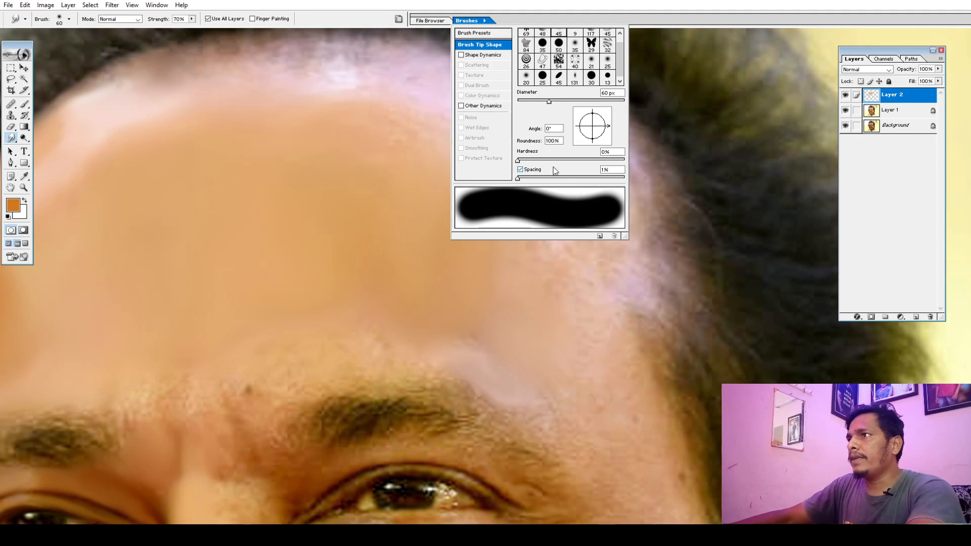
drag(570, 161, 587, 161)
click(432, 283)
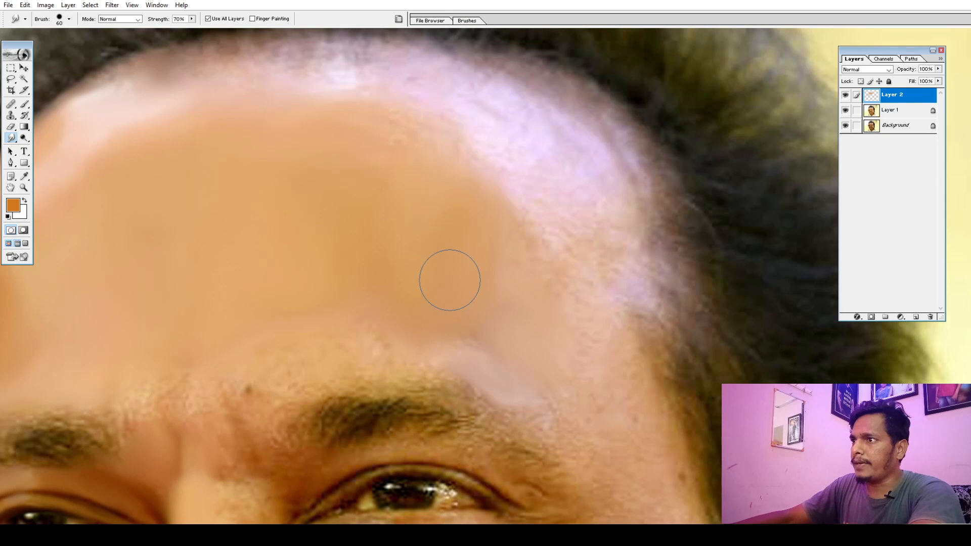
- Sharpen the outline of the pale highlight above the eyebrow and the adjoining darker patch's edge with a 20 to 30 px brush
key(bracketleft)
key(bracketleft)
key(bracketleft)
key(bracketleft)
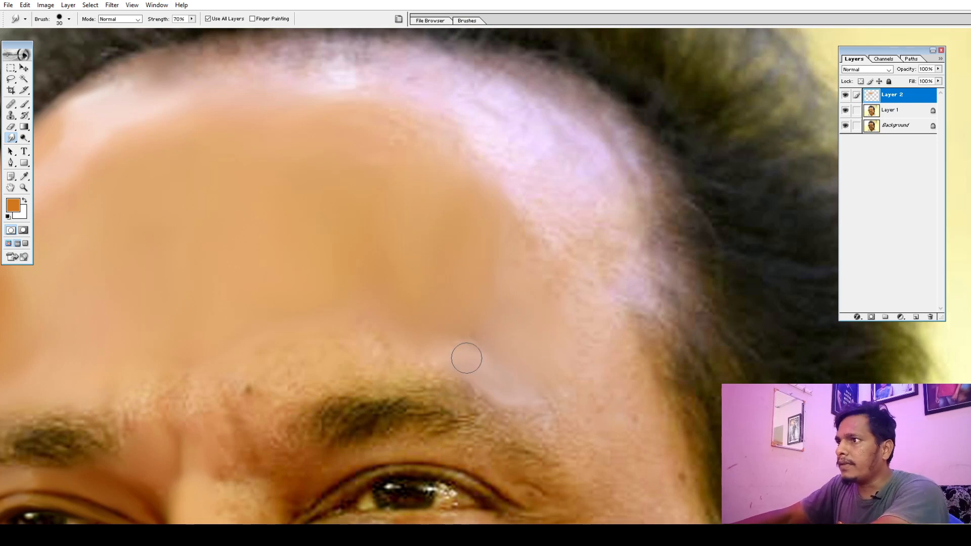
mouse_move(467, 354)
mouse_down()
mouse_move(471, 362)
mouse_move(458, 352)
mouse_move(448, 359)
mouse_move(453, 352)
mouse_up()
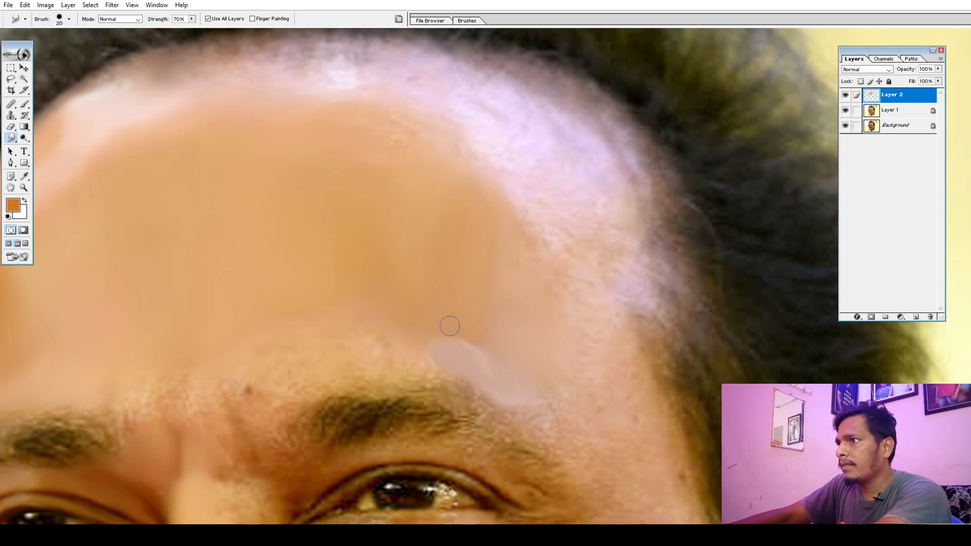
key(bracketright)
key(bracketright)
mouse_move(491, 314)
mouse_down()
mouse_move(471, 308)
mouse_move(488, 301)
mouse_move(483, 261)
mouse_up()
key(bracketleft)
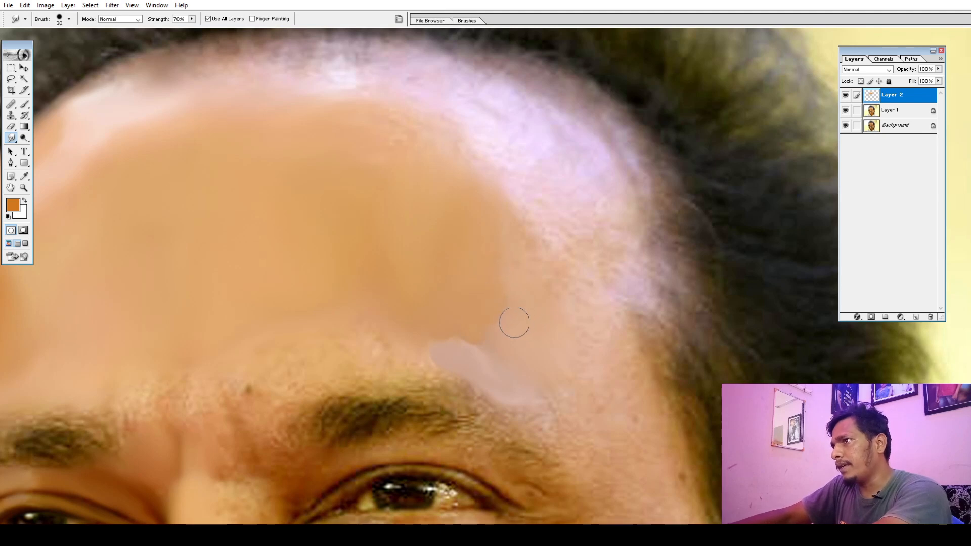
- Define the edges of the pale highlight below the opposite side of the hairline with a 20 to 40 px Smudge brush
drag(573, 210, 780, 225)
key(bracketleft)
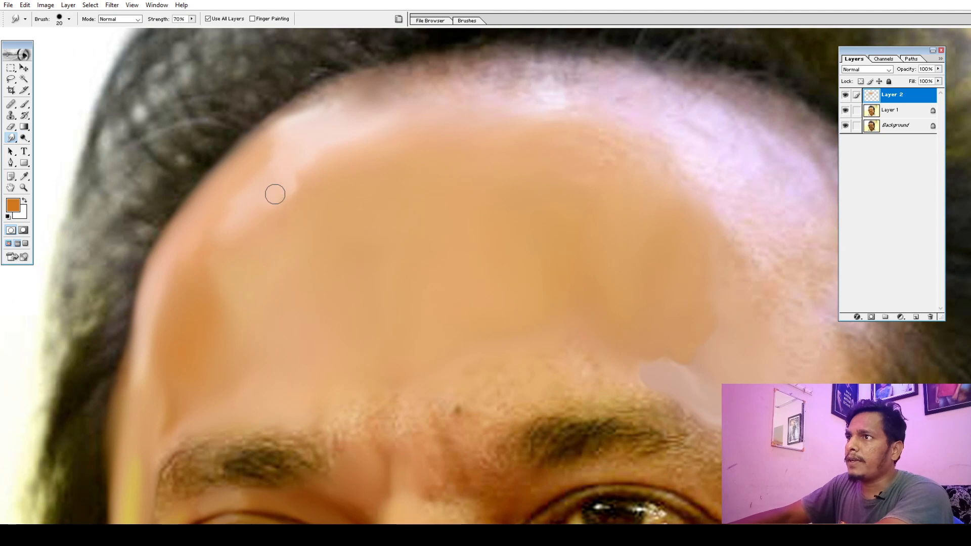
mouse_move(261, 202)
mouse_down()
mouse_move(243, 223)
mouse_move(236, 210)
mouse_up()
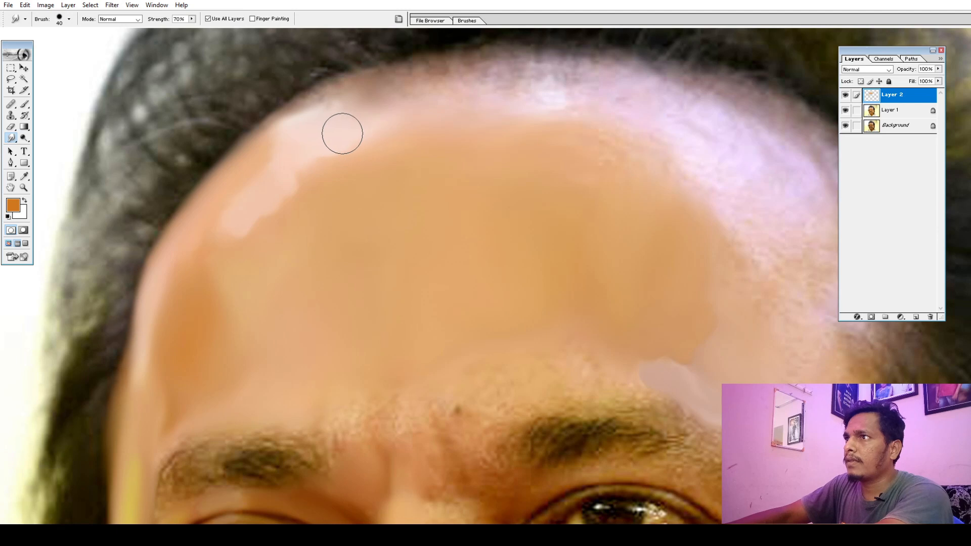
key(bracketleft)
key(bracketleft)
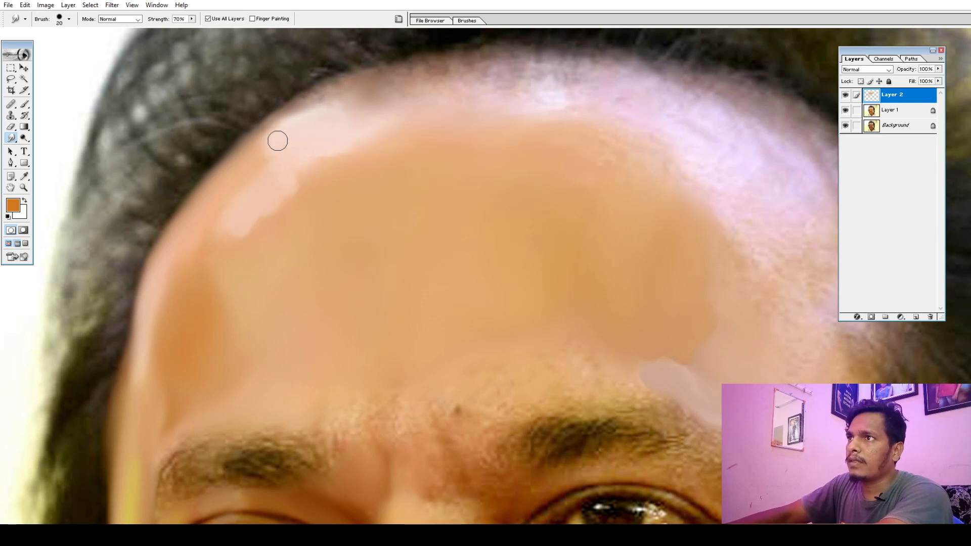
- Finish the highlight's end near the hairline and blend the darker forehead patch above the far eyebrow with an 80 to 90 px brush
key(bracketright)
key(bracketright)
key(bracketright)
key(bracketright)
key(bracketright)
key(bracketright)
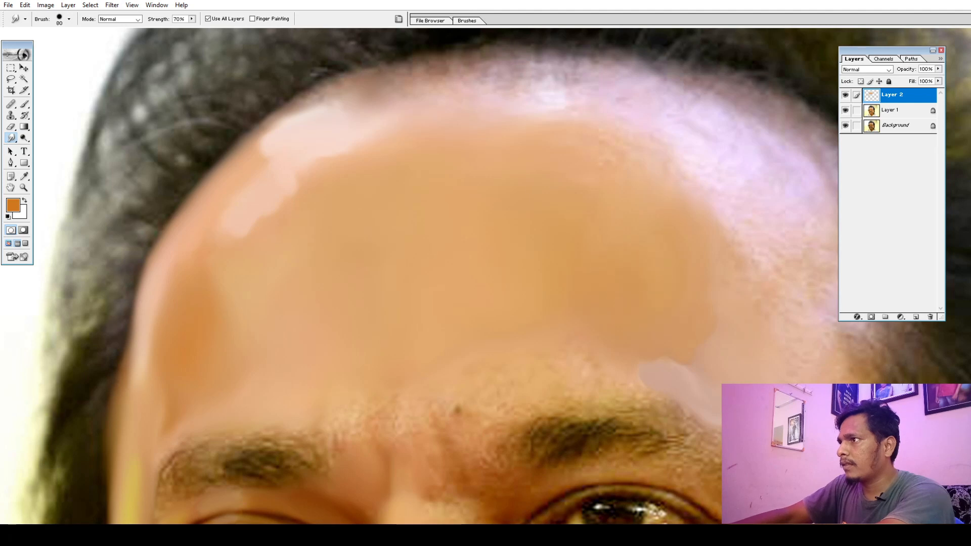
key(bracketright)
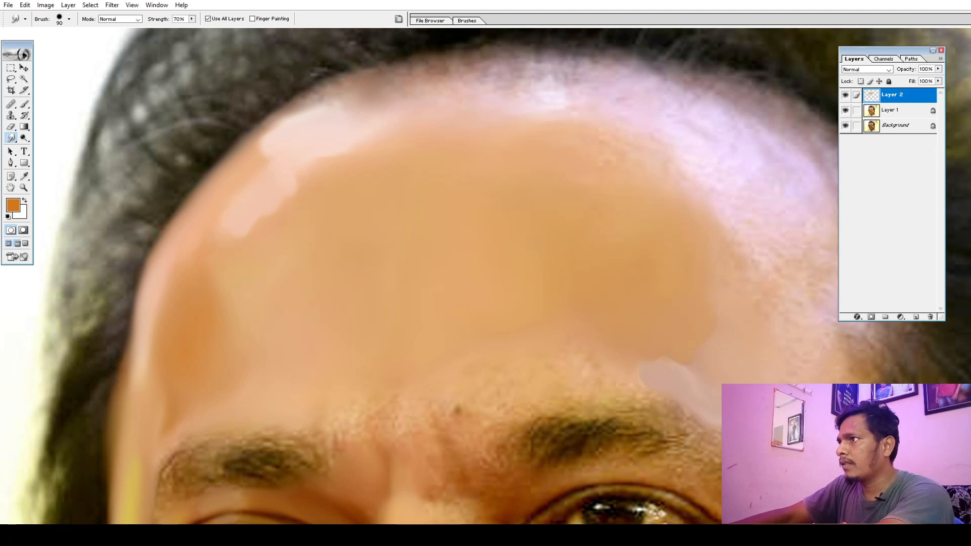
- Shape the inner edge of the orange patch at the side of the forehead with a 30 to 40 px Smudge brush
scroll(477, 347, down, 3)
key(bracketleft)
key(bracketleft)
key(bracketleft)
key(bracketleft)
key(bracketleft)
key(bracketleft)
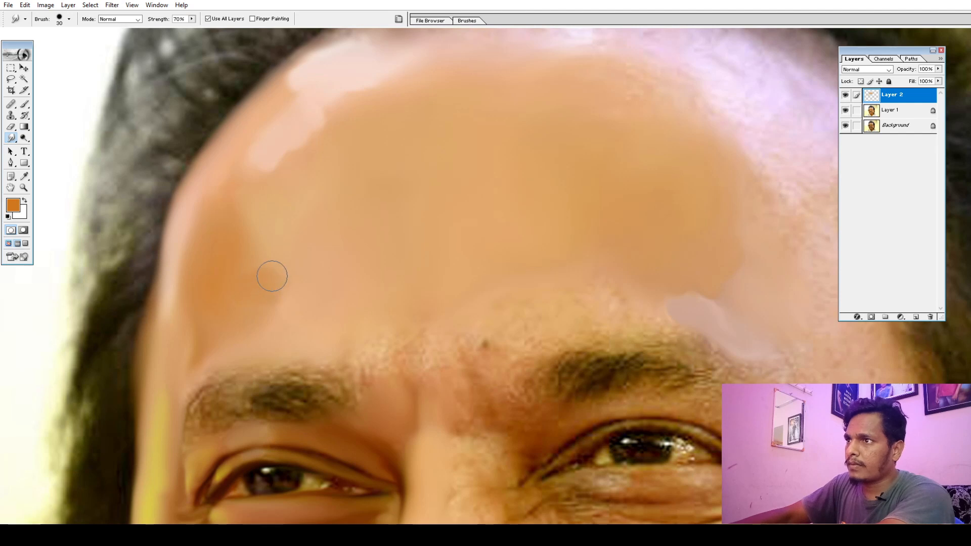
key(bracketright)
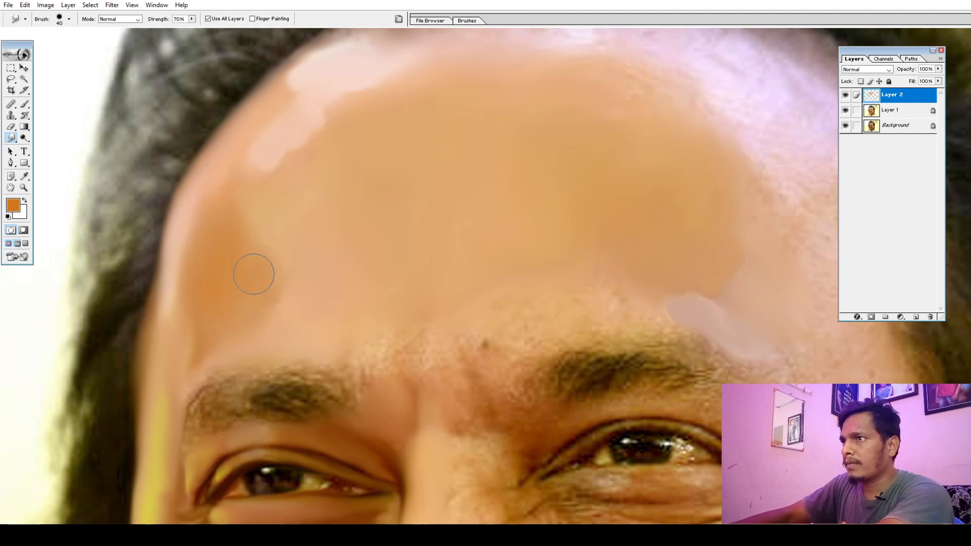
- Examine the smudged forehead, eye area and cheek up close and in relation to the whole face
key(ctrl+minus)
key(ctrl+minus)
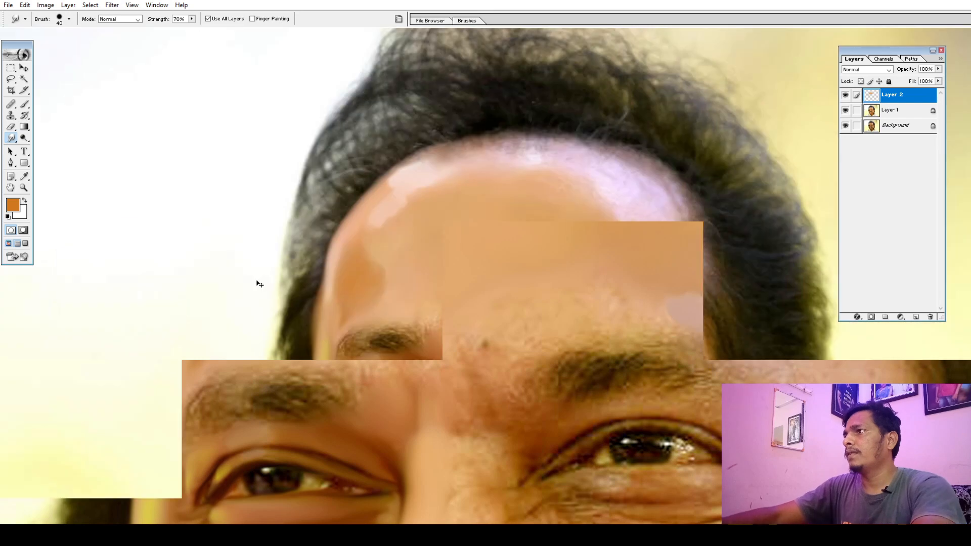
drag(359, 355, 382, 291)
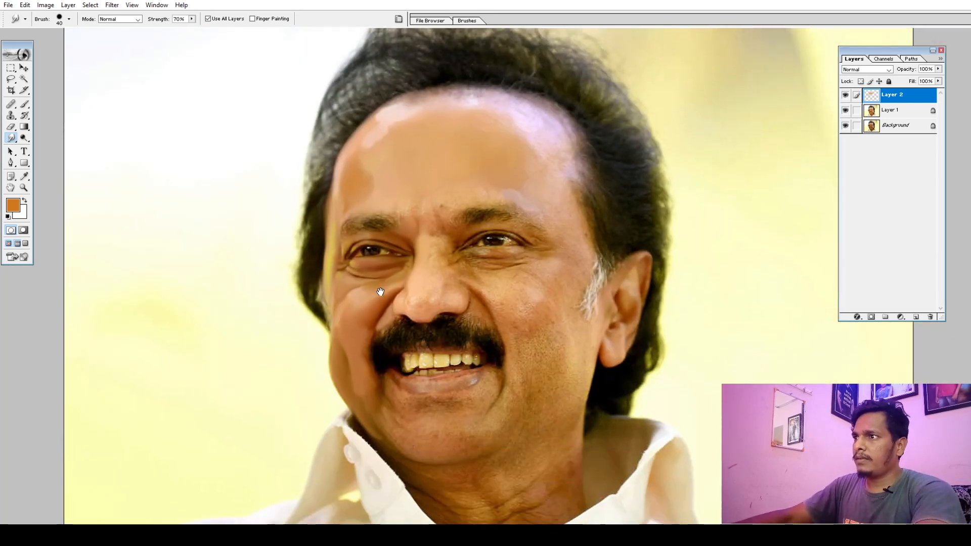
ctrl+click(496, 183)
mouse_move(520, 362)
mouse_down()
mouse_move(489, 260)
mouse_move(488, 304)
mouse_up()
drag(469, 215, 448, 311)
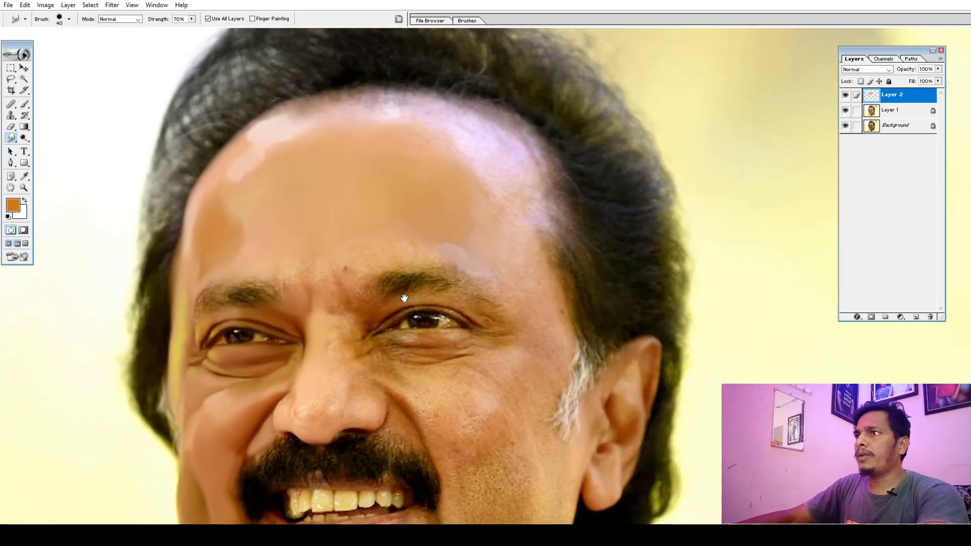
ctrl+click(406, 246)
drag(478, 234, 504, 290)
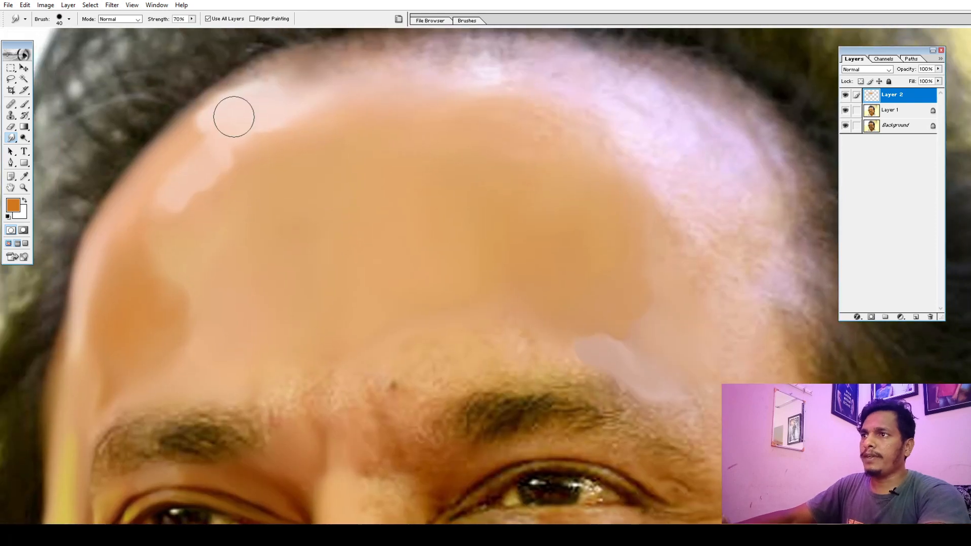
drag(308, 418, 381, 172)
drag(357, 343, 417, 221)
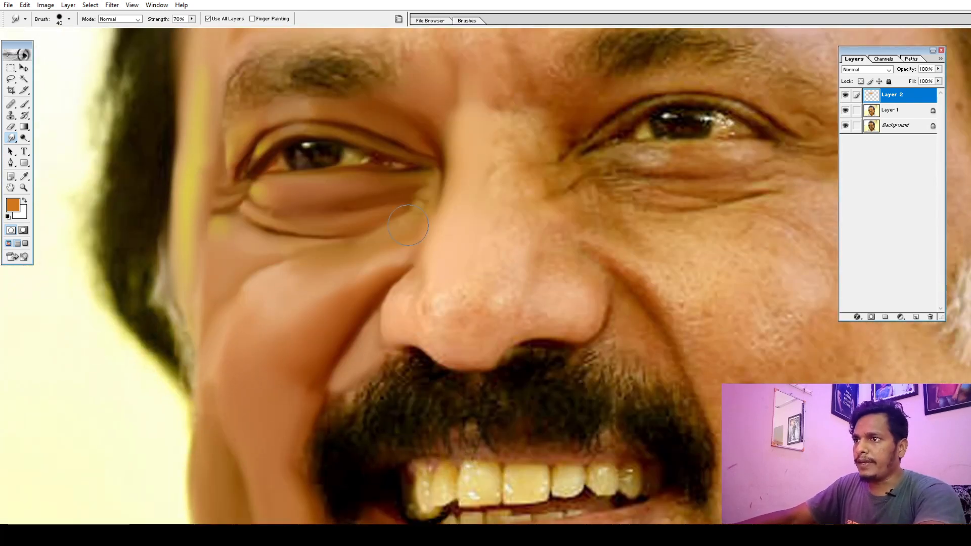
key(bracketleft)
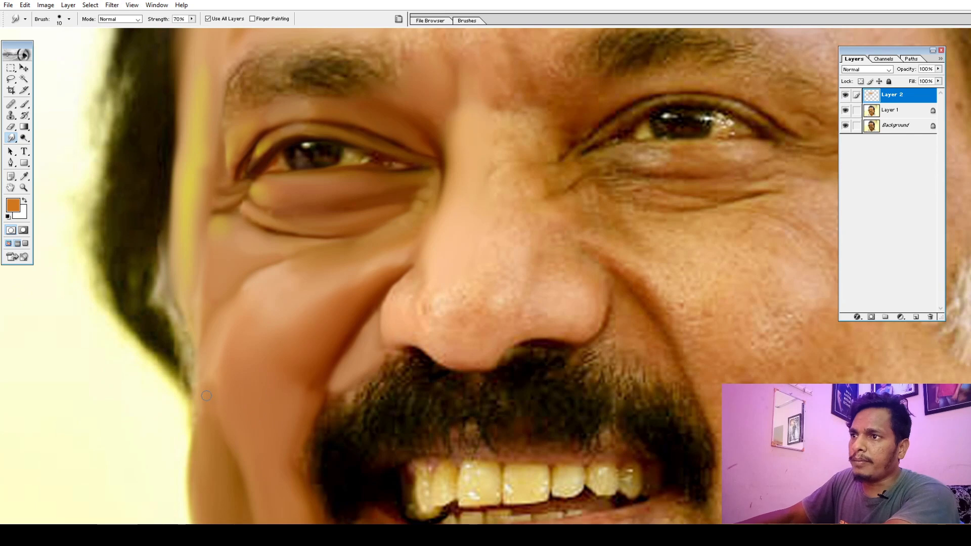
- Review the overall portrait and check the Smudge brush's tip shape settings, including diameter, hardness and spacing
key(ctrl+0)
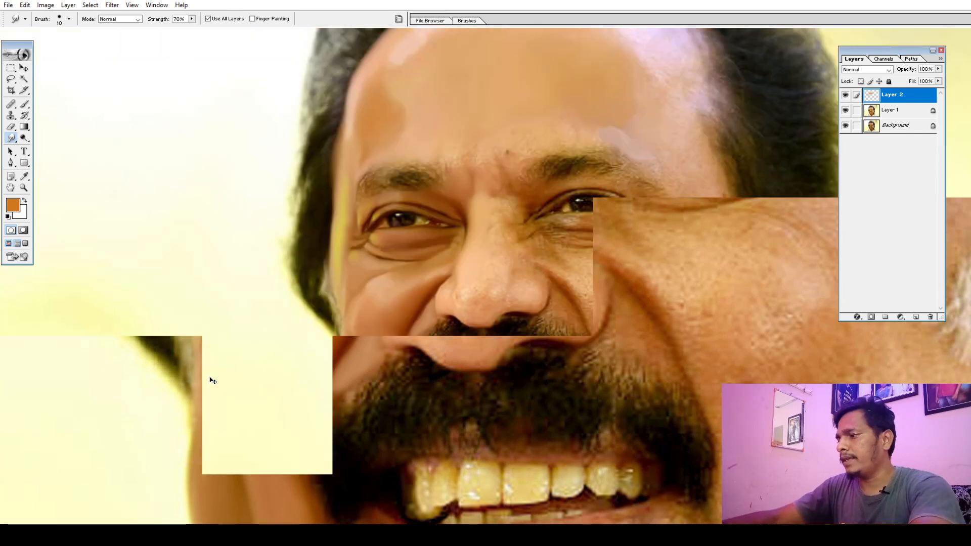
ctrl+click(443, 300)
drag(509, 188, 471, 312)
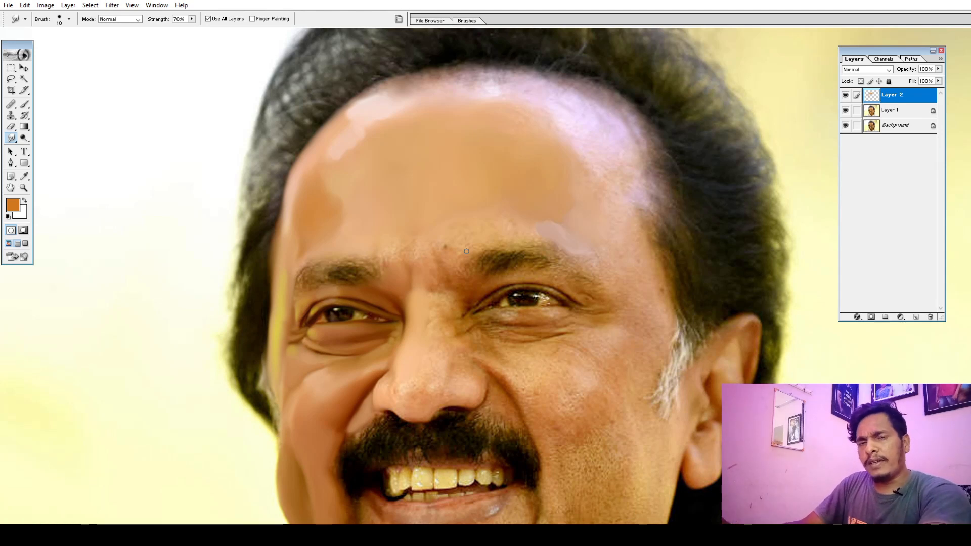
key(ctrl+minus)
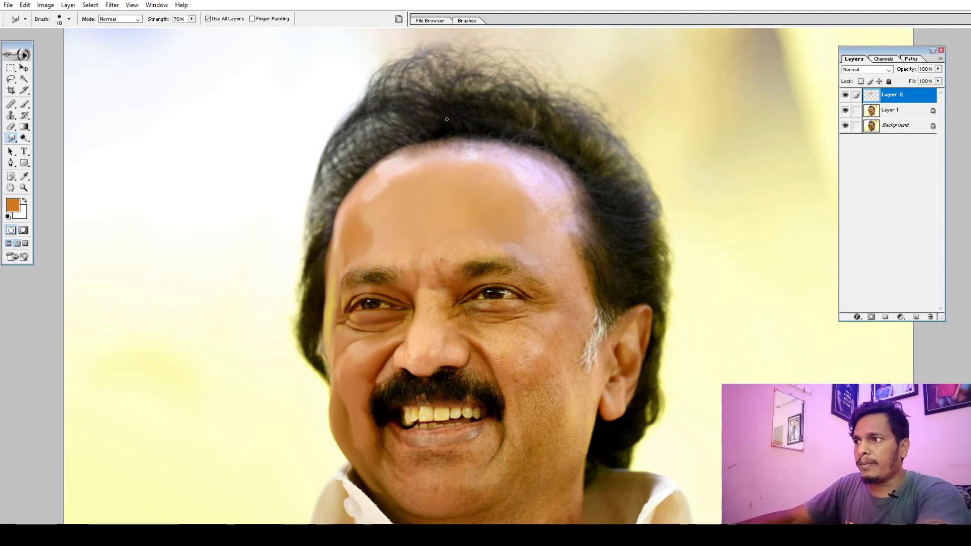
click(473, 20)
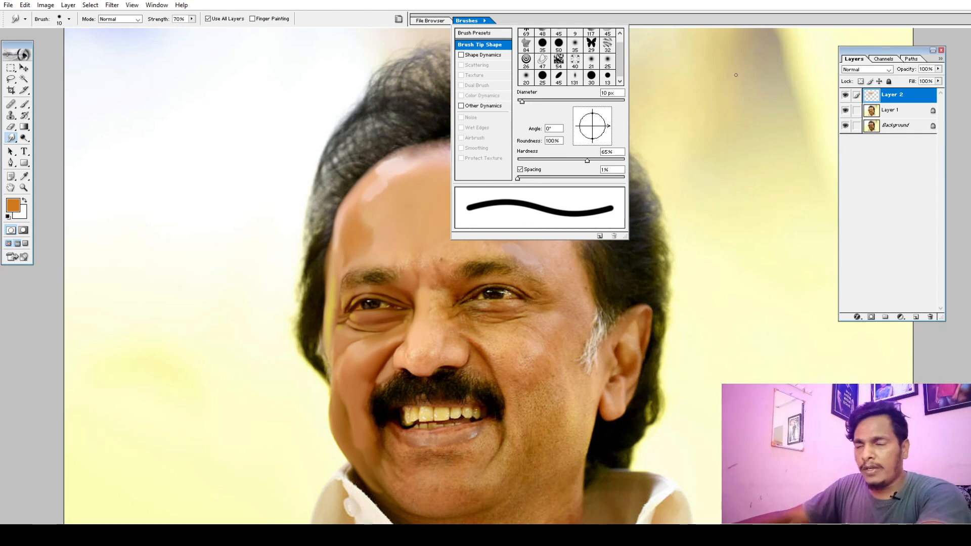
click(684, 304)
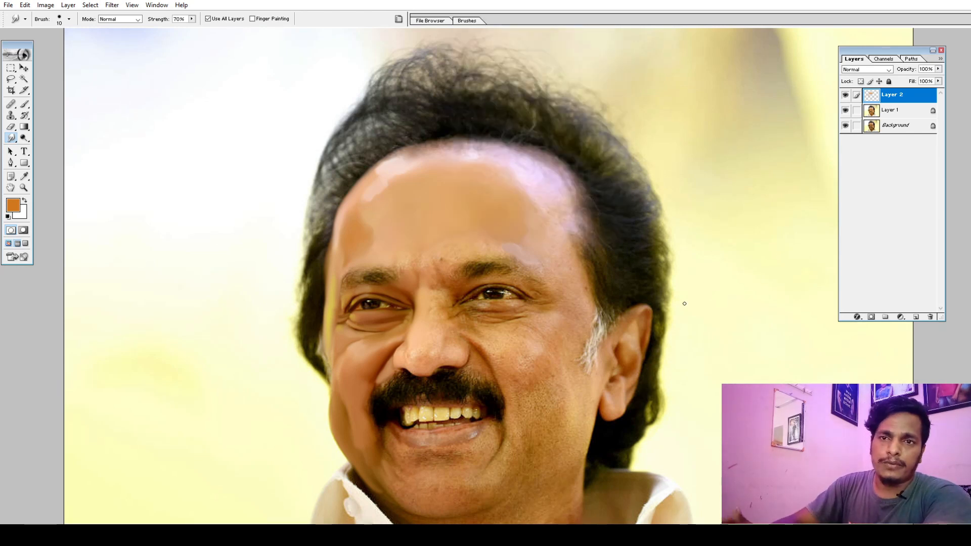